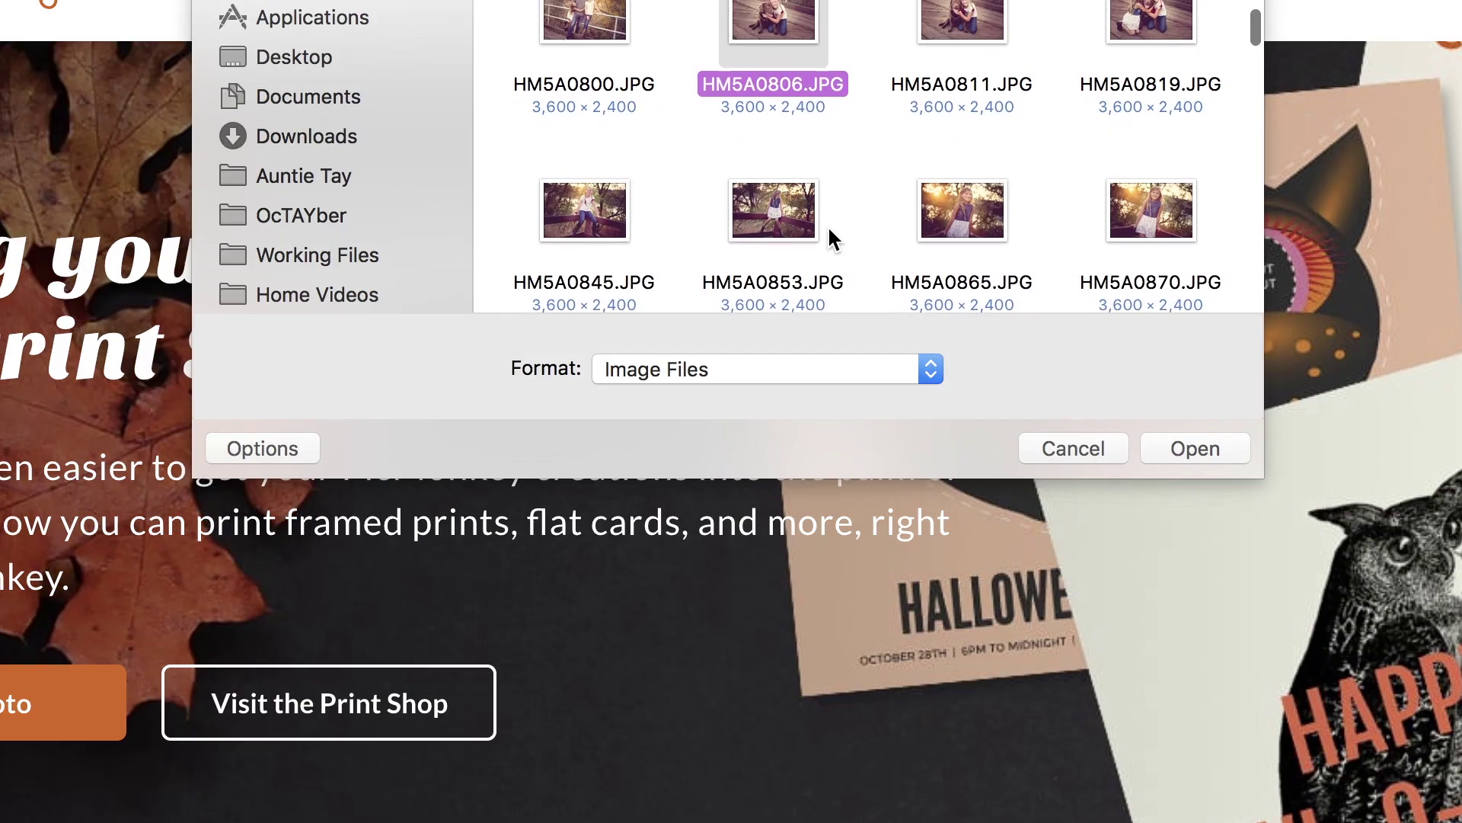
# Step: Add HM5A0384.JPG, HM5A0468.JPG and HM5A0250.JPG to the photo selection and open the chosen images for the collage
pyautogui.scroll(-5, 830, 230)
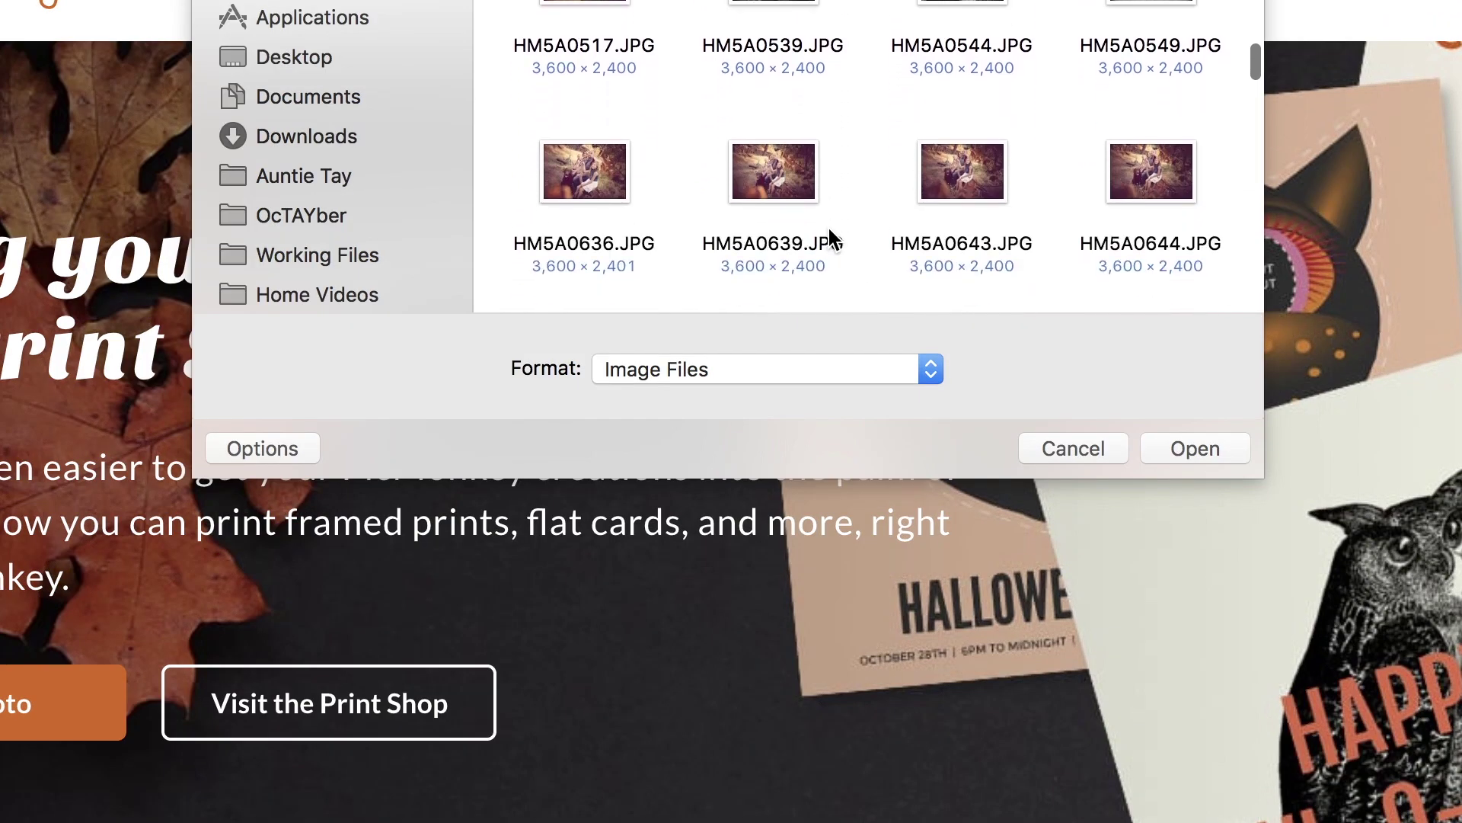
pyautogui.scroll(-3, 828, 225)
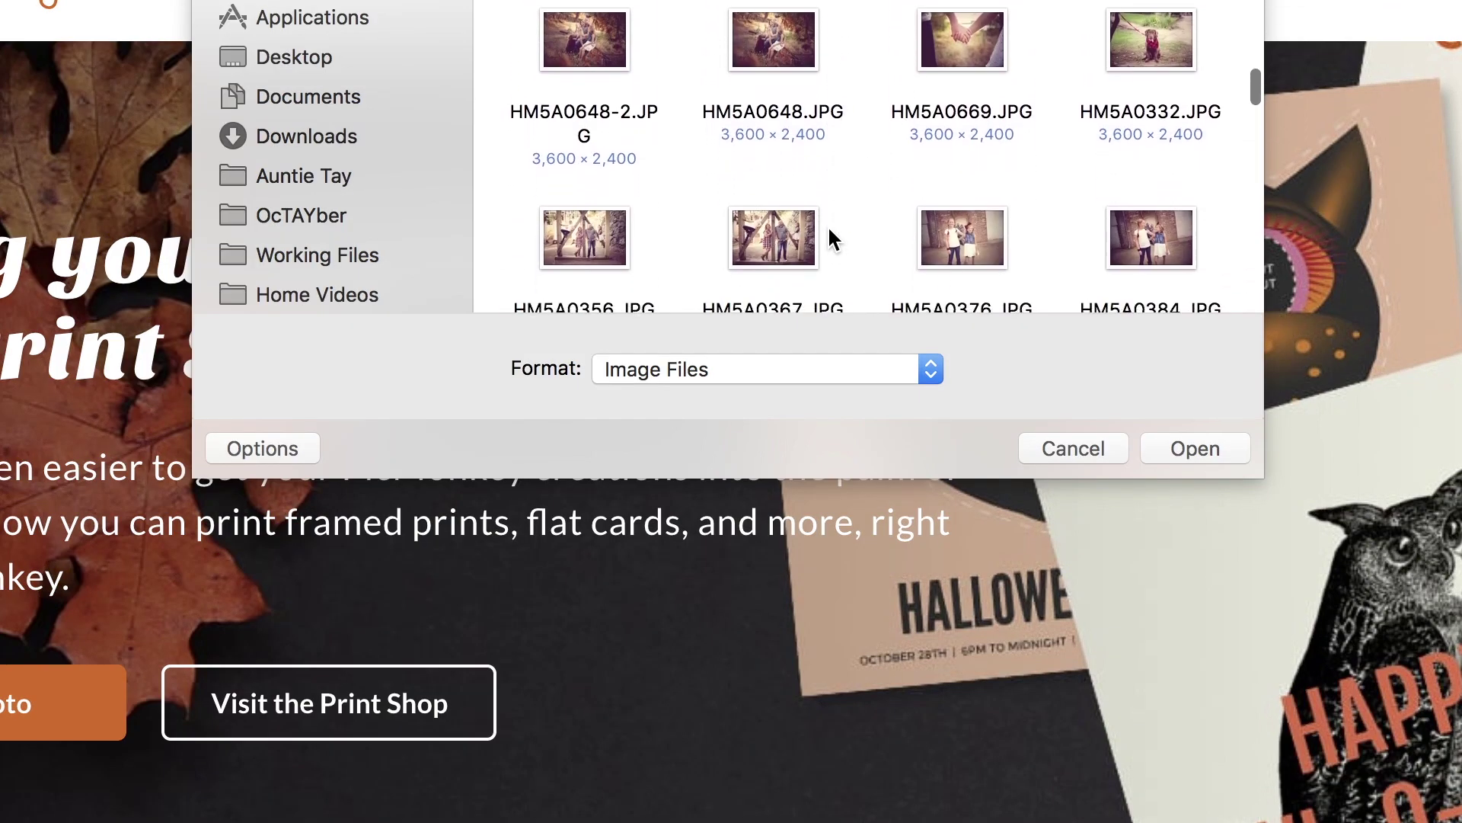
pyautogui.click(1130, 133)
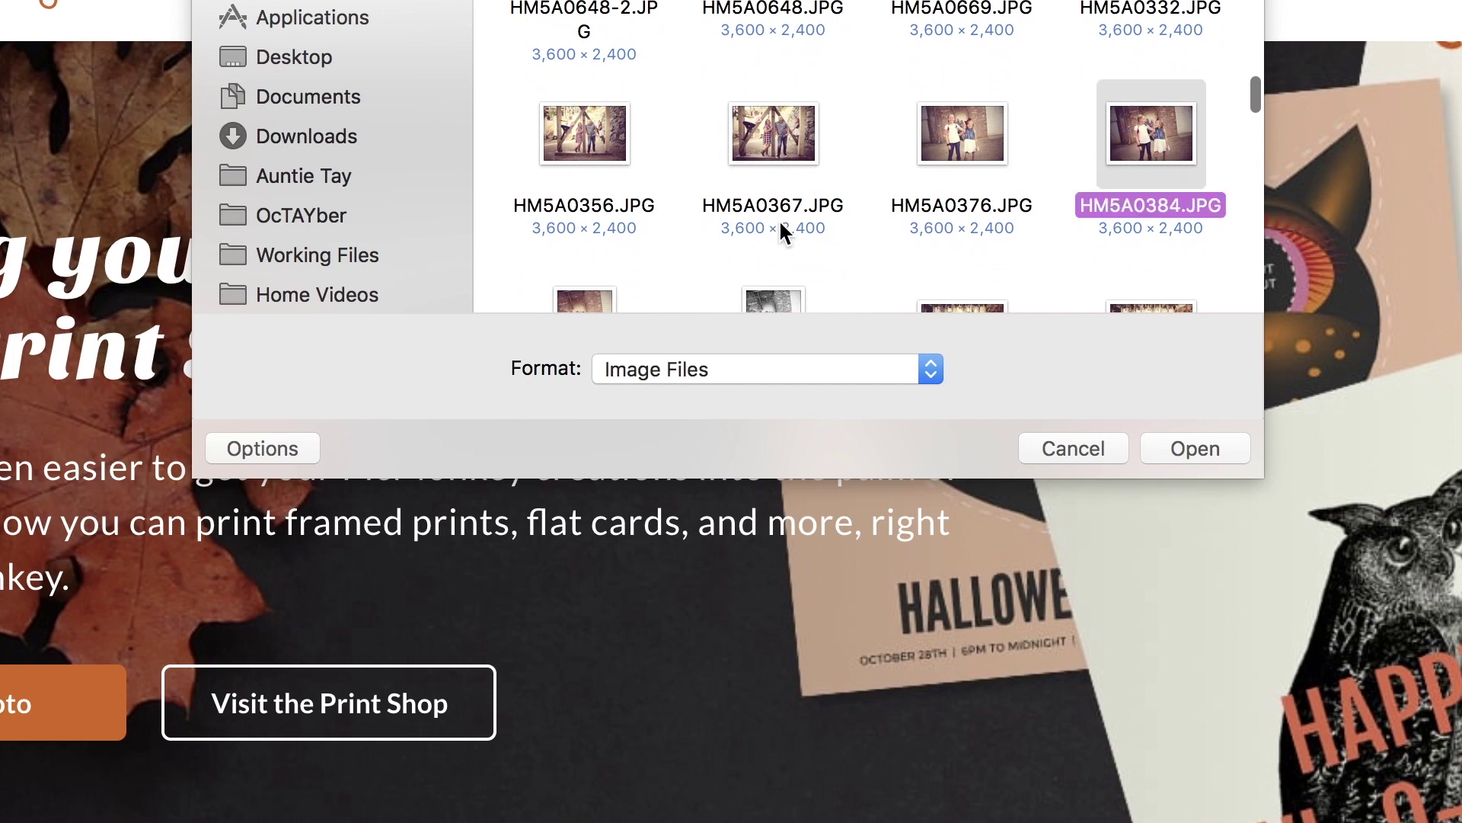
pyautogui.scroll(-5, 779, 217)
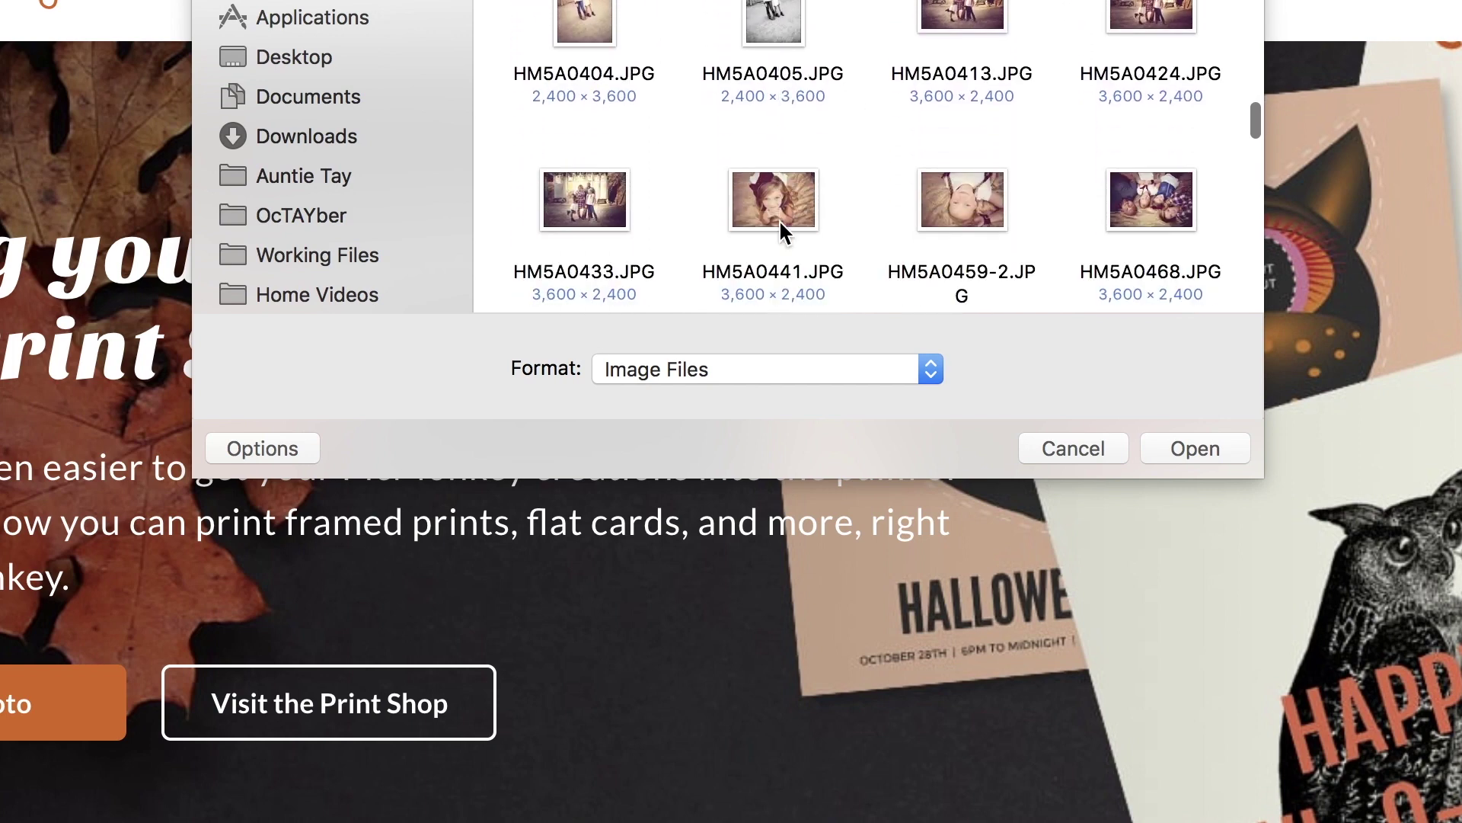
pyautogui.scroll(-2, 778, 218)
pyautogui.scroll(-1, 890, 143)
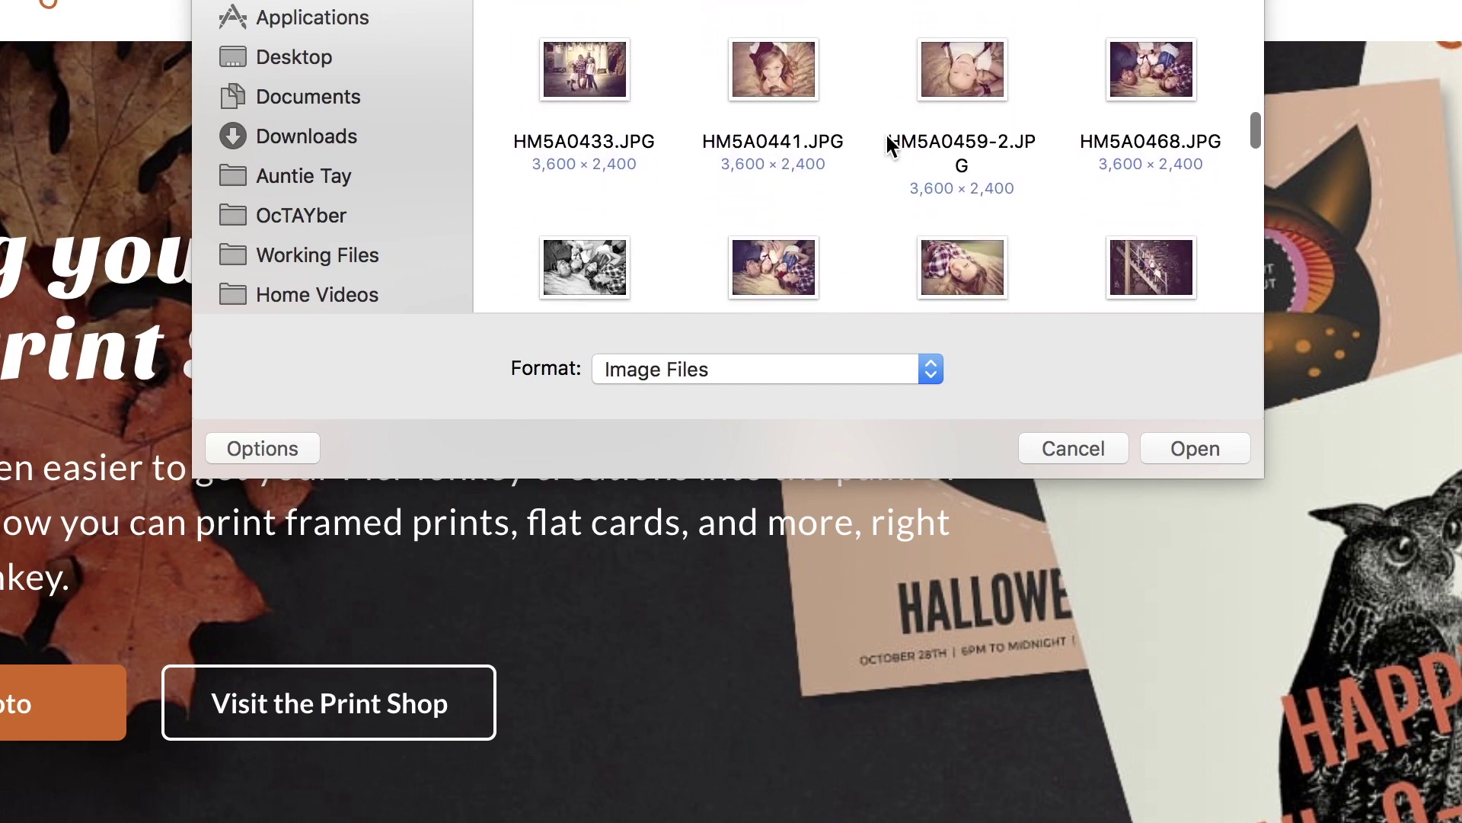
pyautogui.click(1154, 80)
pyautogui.scroll(-8, 631, 222)
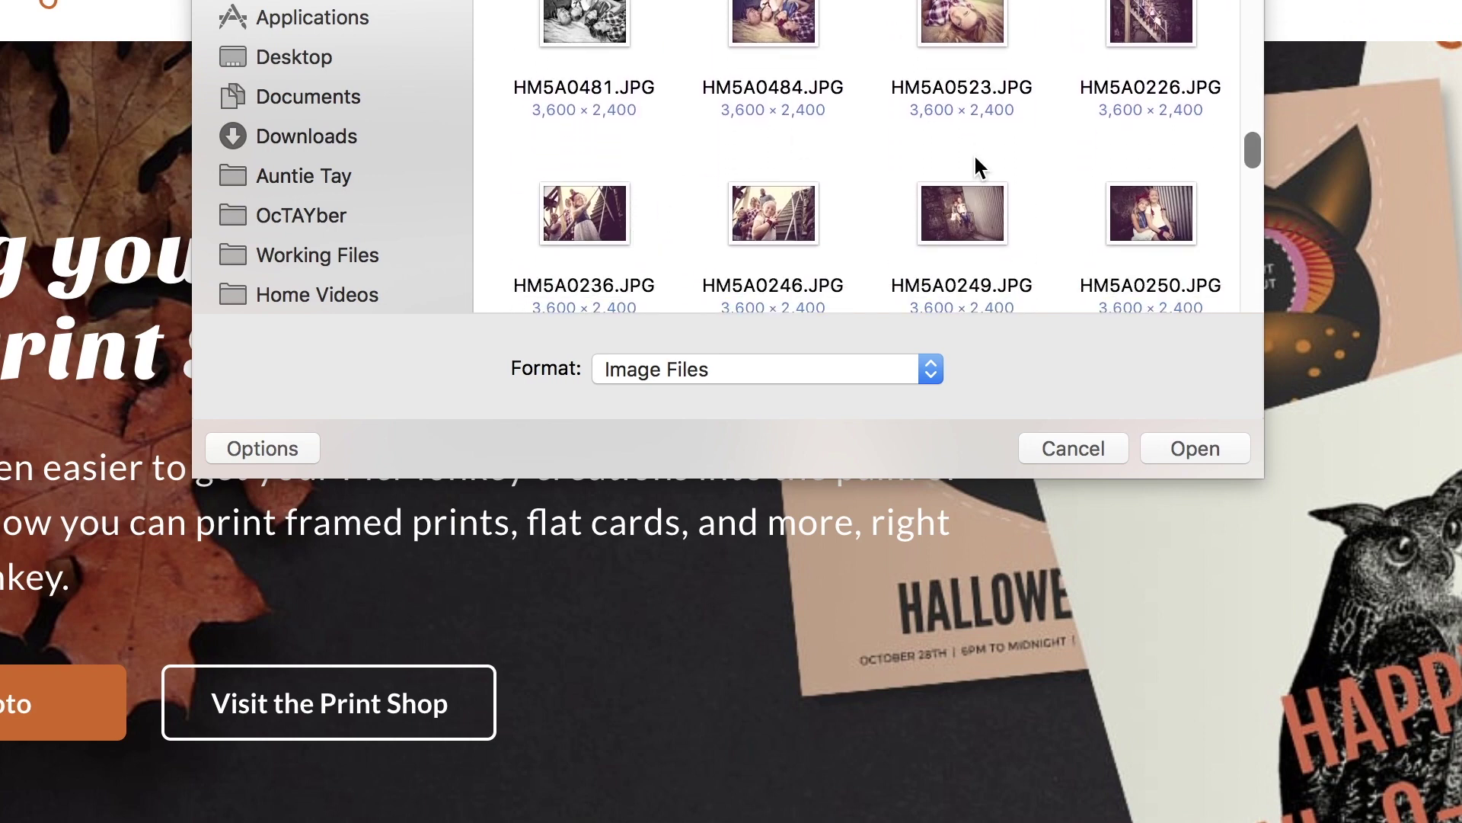
pyautogui.click(1135, 212)
pyautogui.click(1175, 449)
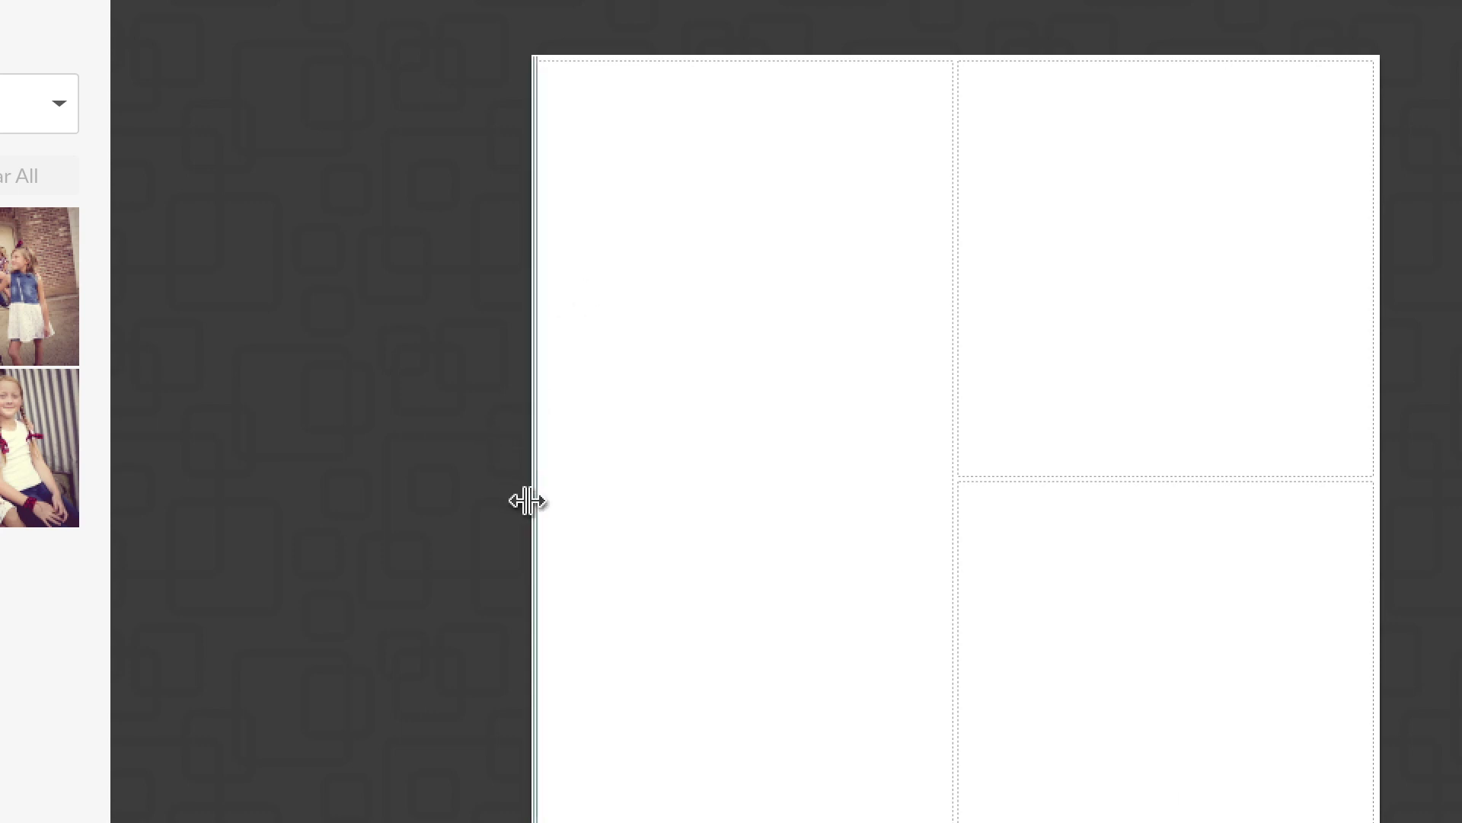
# Step: Narrow the blank collage canvas into a portrait shape and apply a three-by-three grid layout
pyautogui.moveTo(529, 500); pyautogui.dragTo(639, 505)
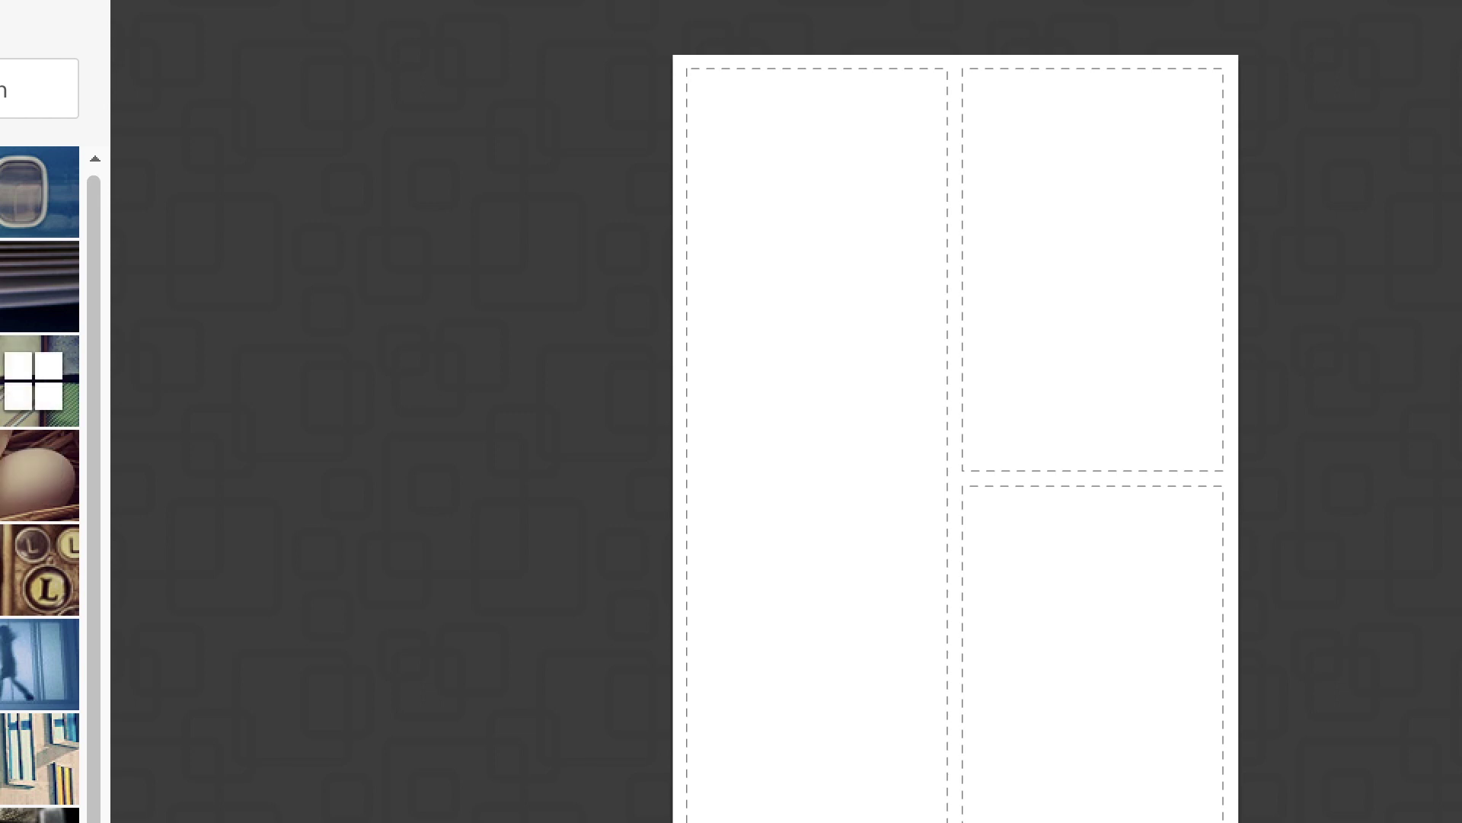
pyautogui.click(33, 381)
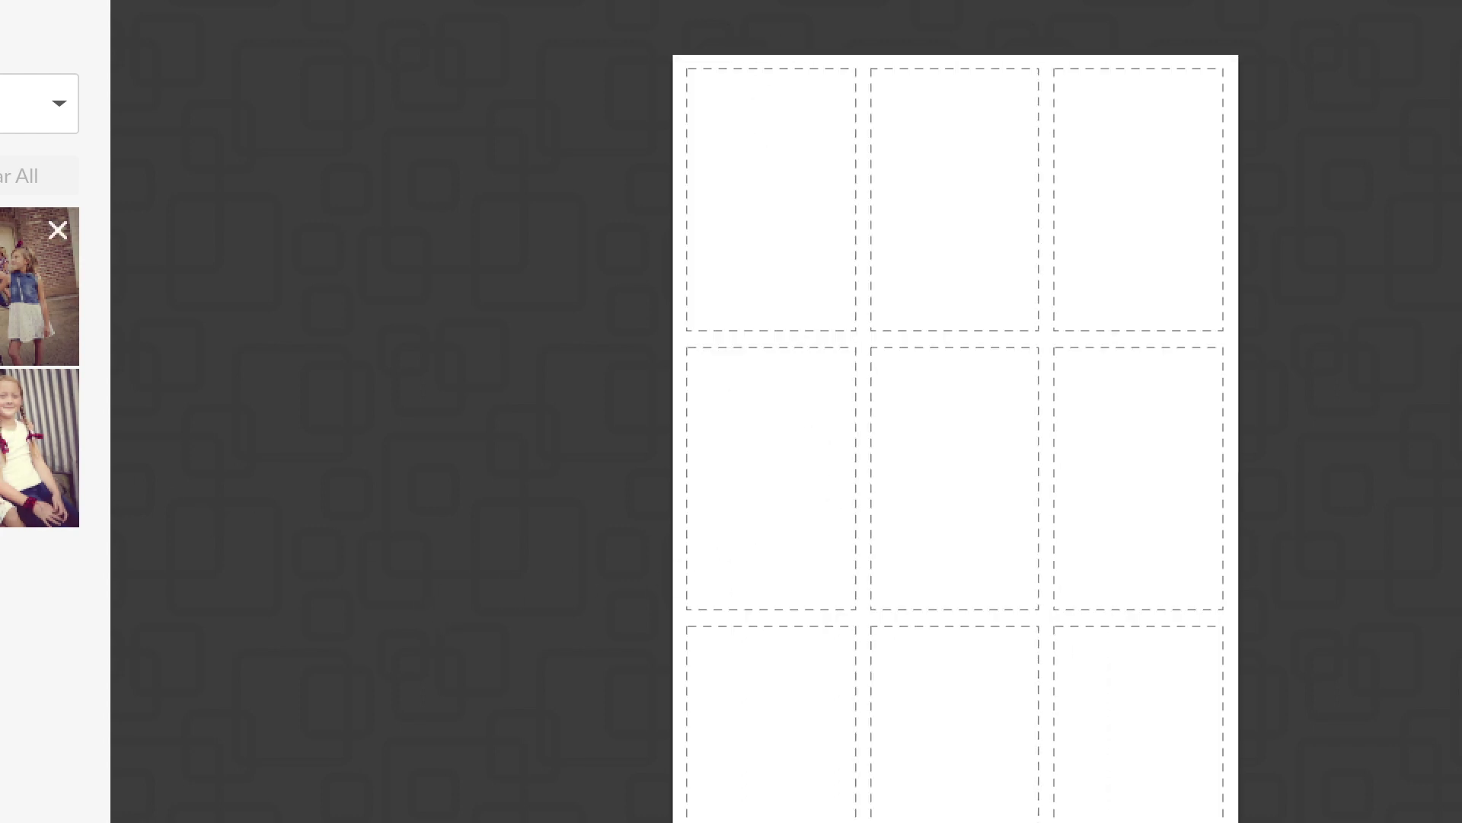
# Step: Place the brick-wall photo of the two girls in the top-left cell and reposition the family photo within the cell beneath it
pyautogui.click(1, 292)
pyautogui.moveTo(4, 294); pyautogui.dragTo(796, 252)
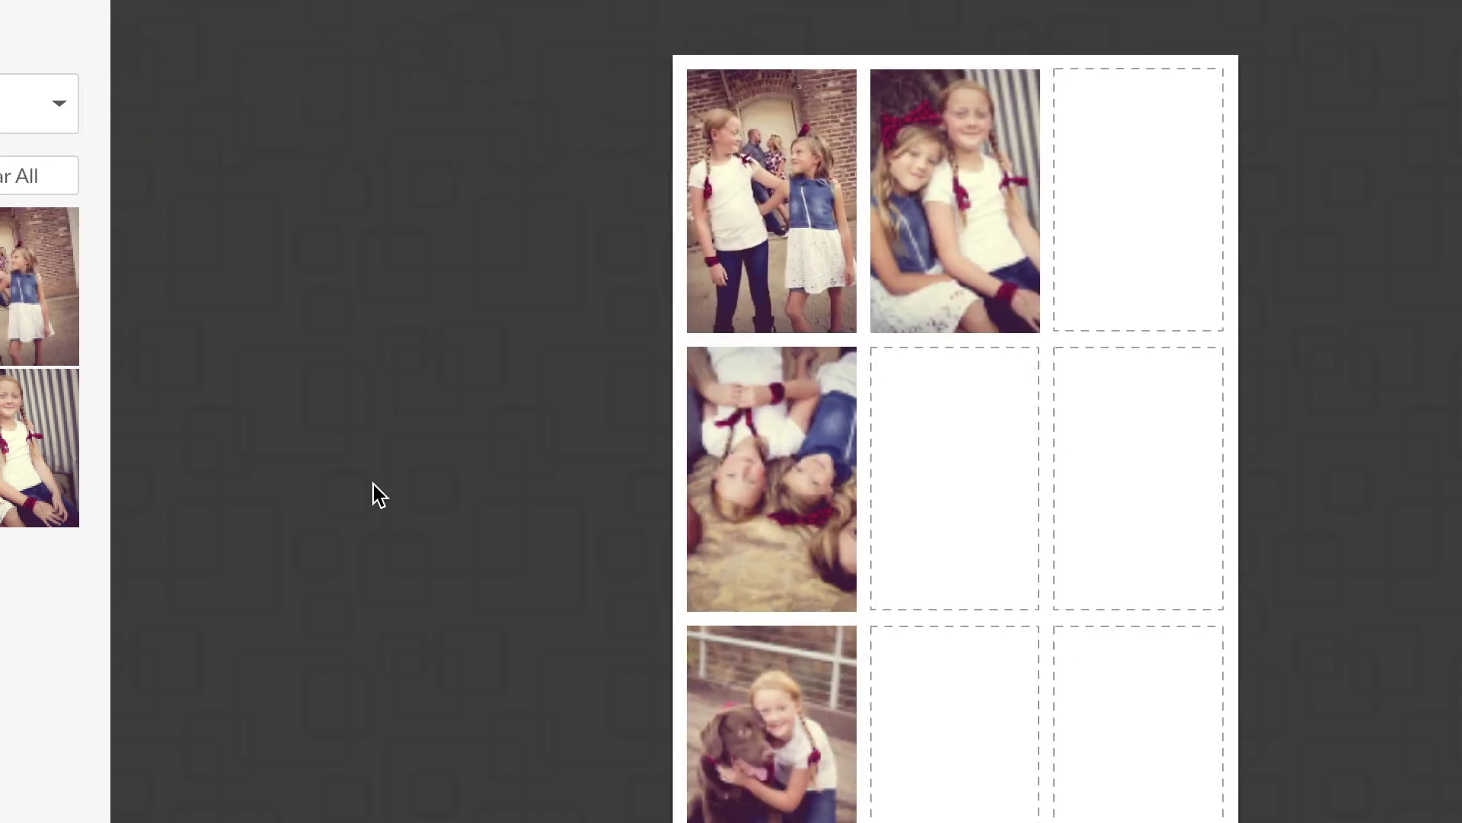
pyautogui.moveTo(728, 426)
pyautogui.mouseDown()
pyautogui.moveTo(770, 480)
pyautogui.moveTo(960, 421)
pyautogui.moveTo(1058, 434)
pyautogui.moveTo(1006, 462)
pyautogui.moveTo(884, 433)
pyautogui.mouseUp()
pyautogui.moveTo(797, 438)
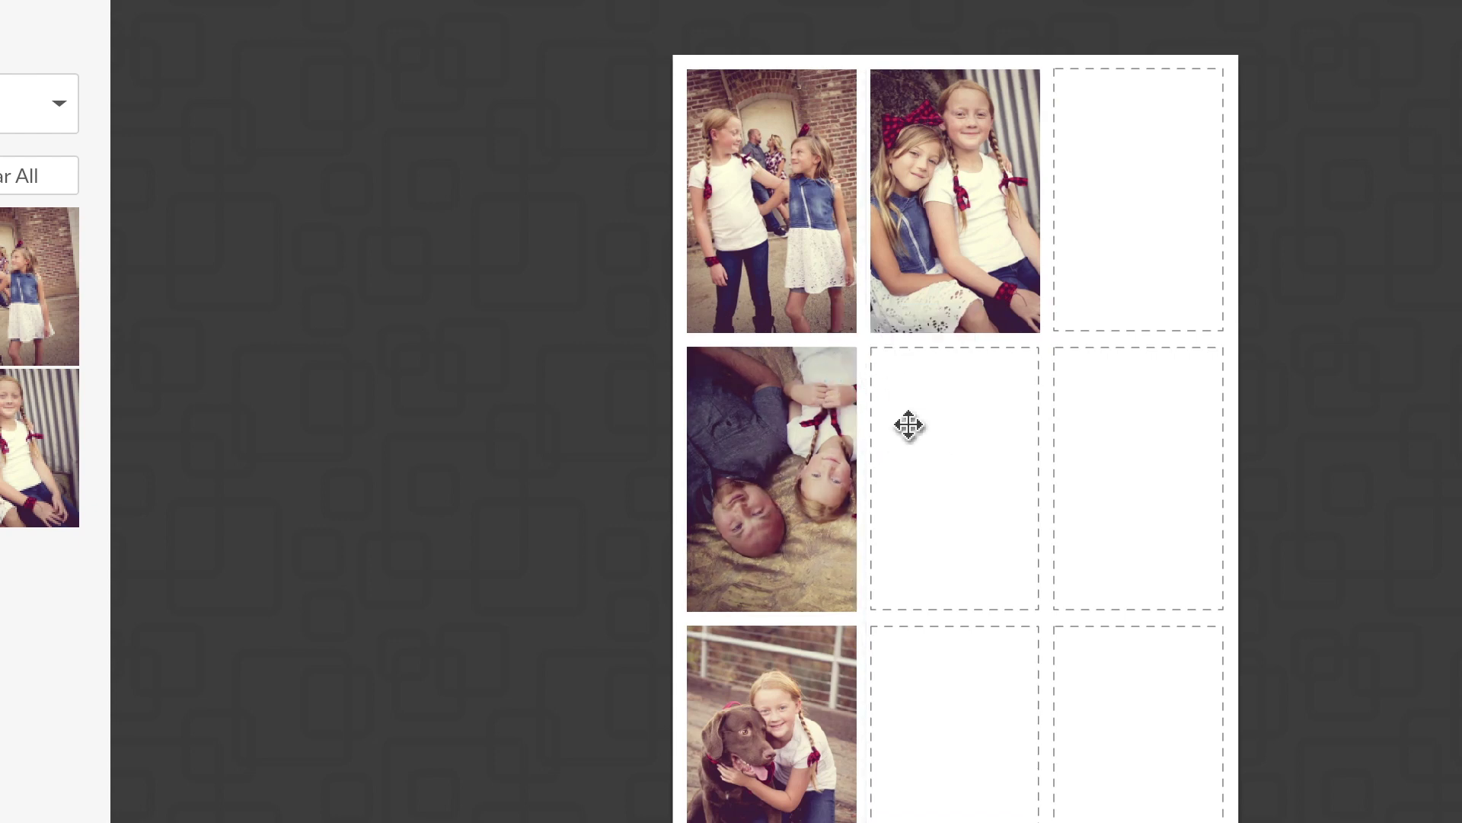
# Step: Clear the photo from the middle column and delete the cells of the middle and right columns, keeping only the left column's photos
pyautogui.click(1016, 369)
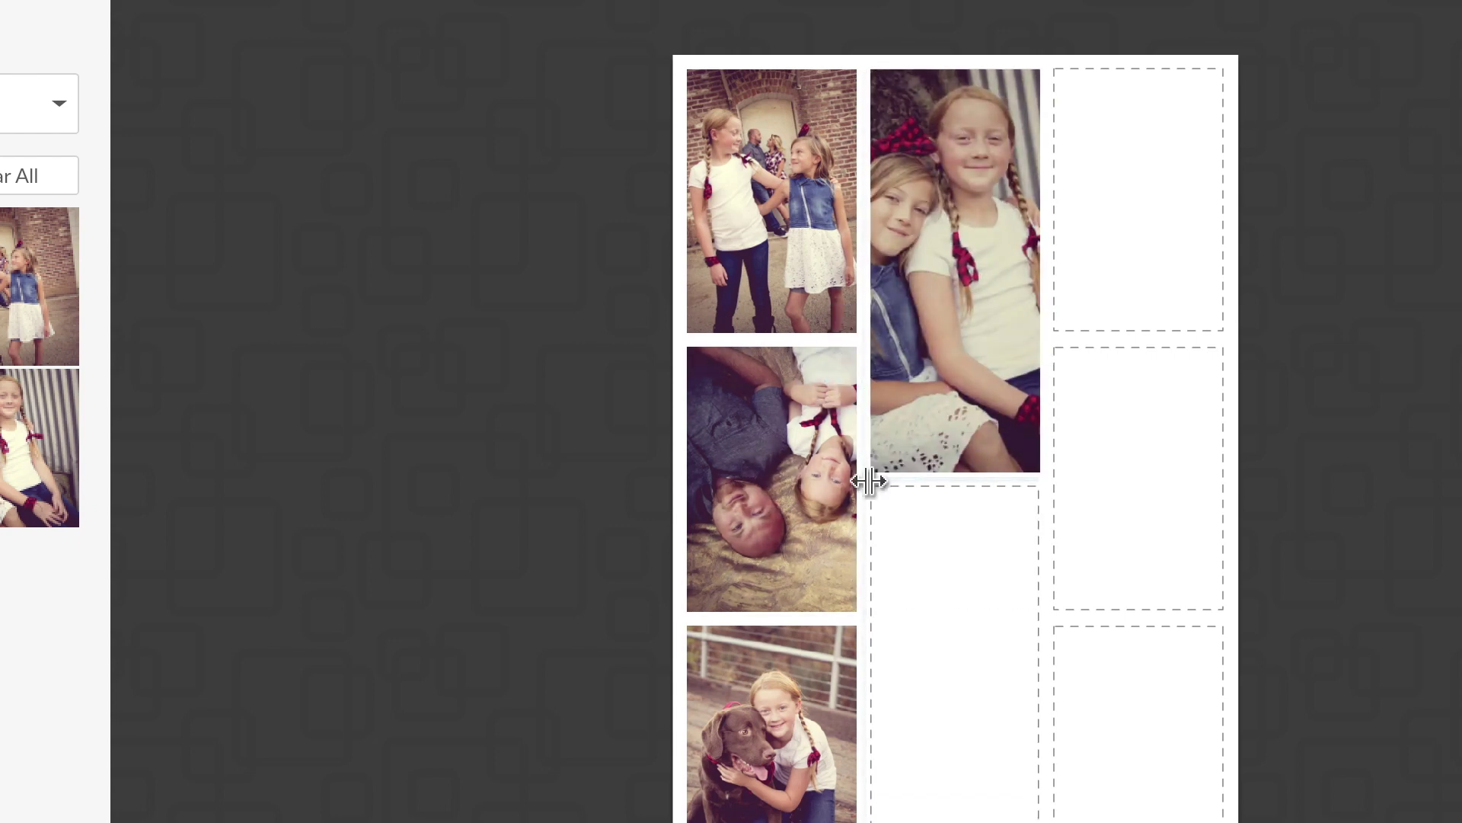
pyautogui.moveTo(996, 300)
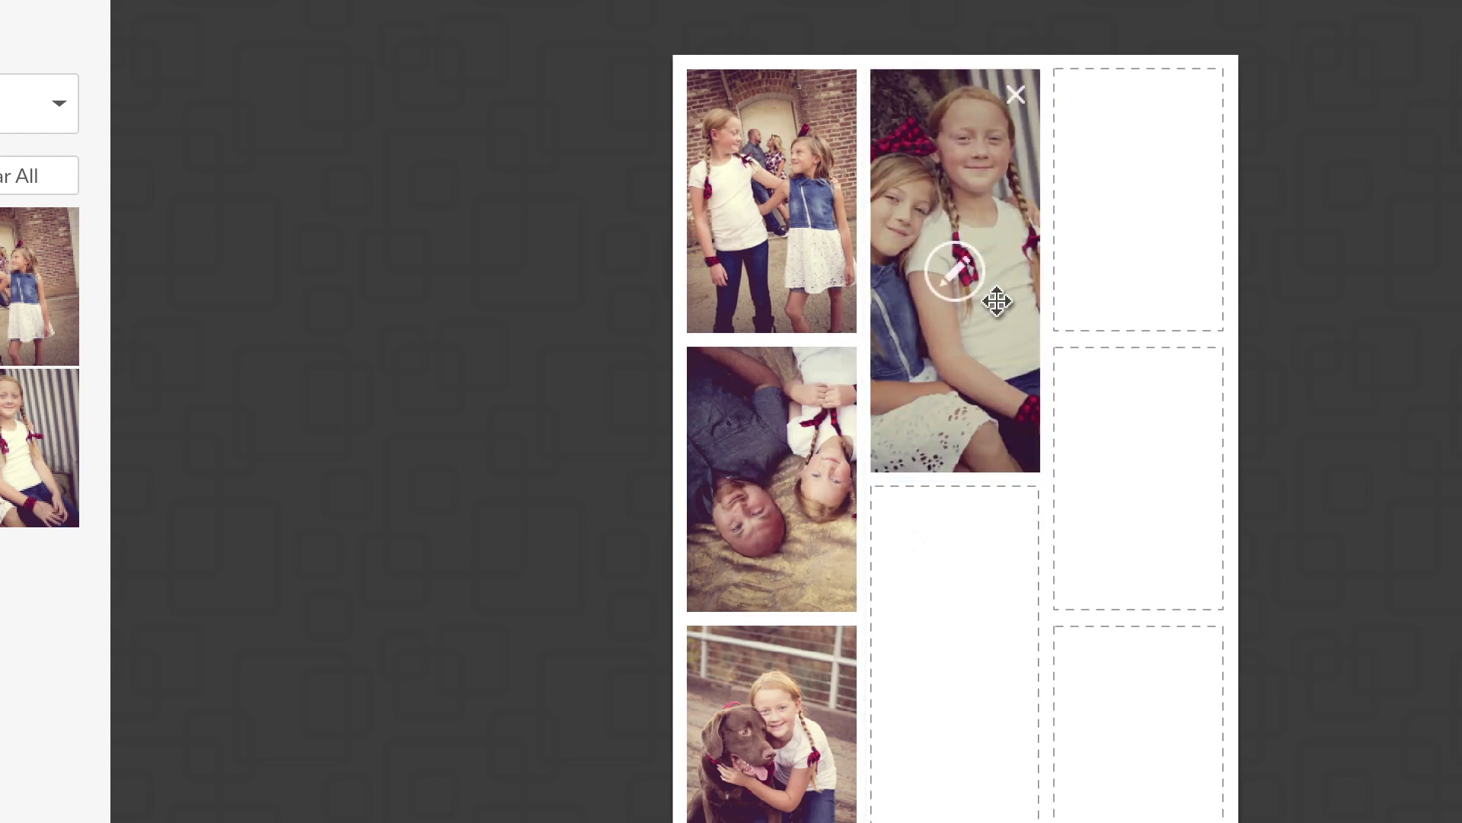
pyautogui.click(1019, 94)
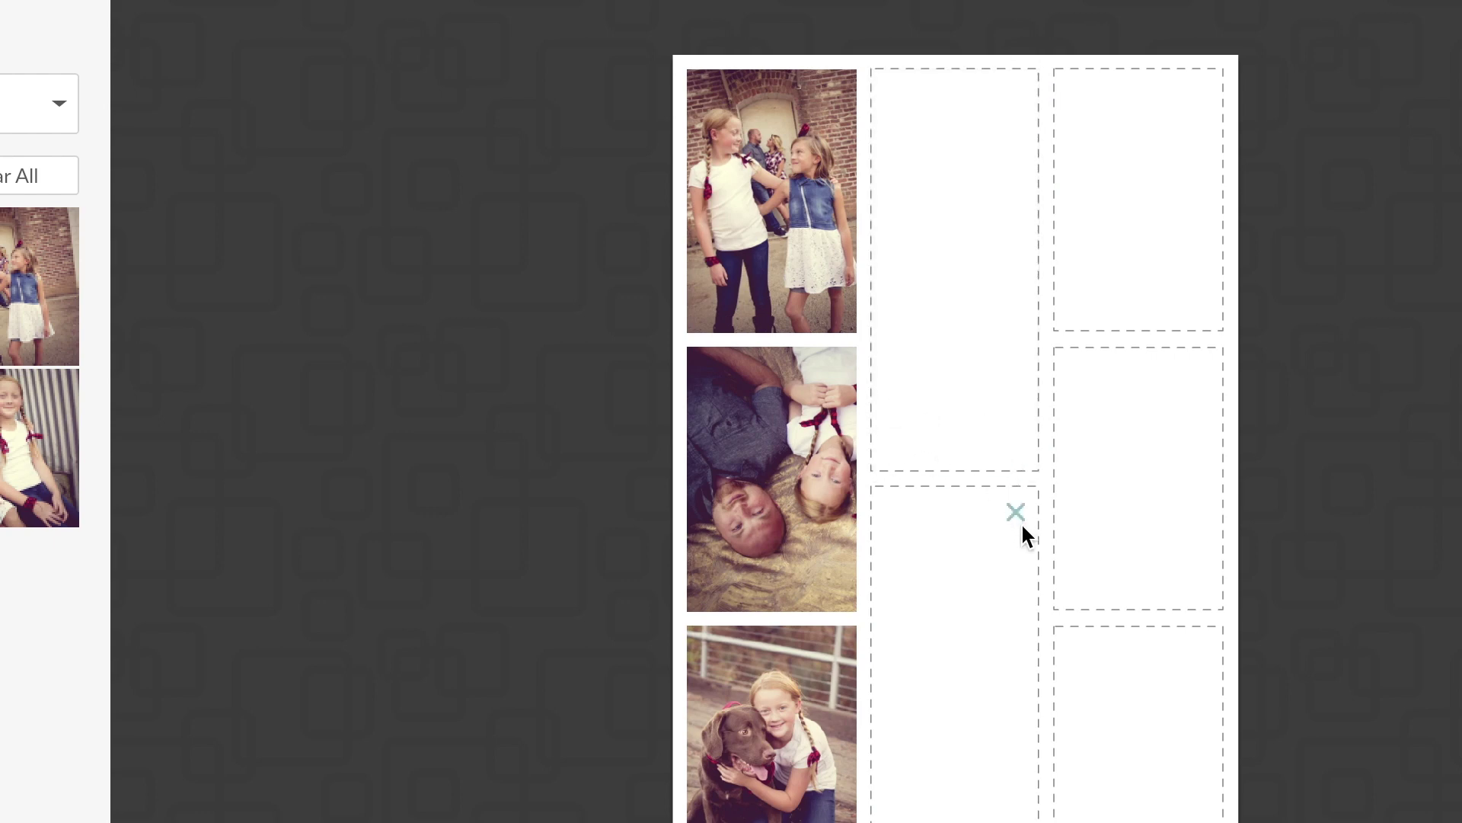
pyautogui.click(1016, 512)
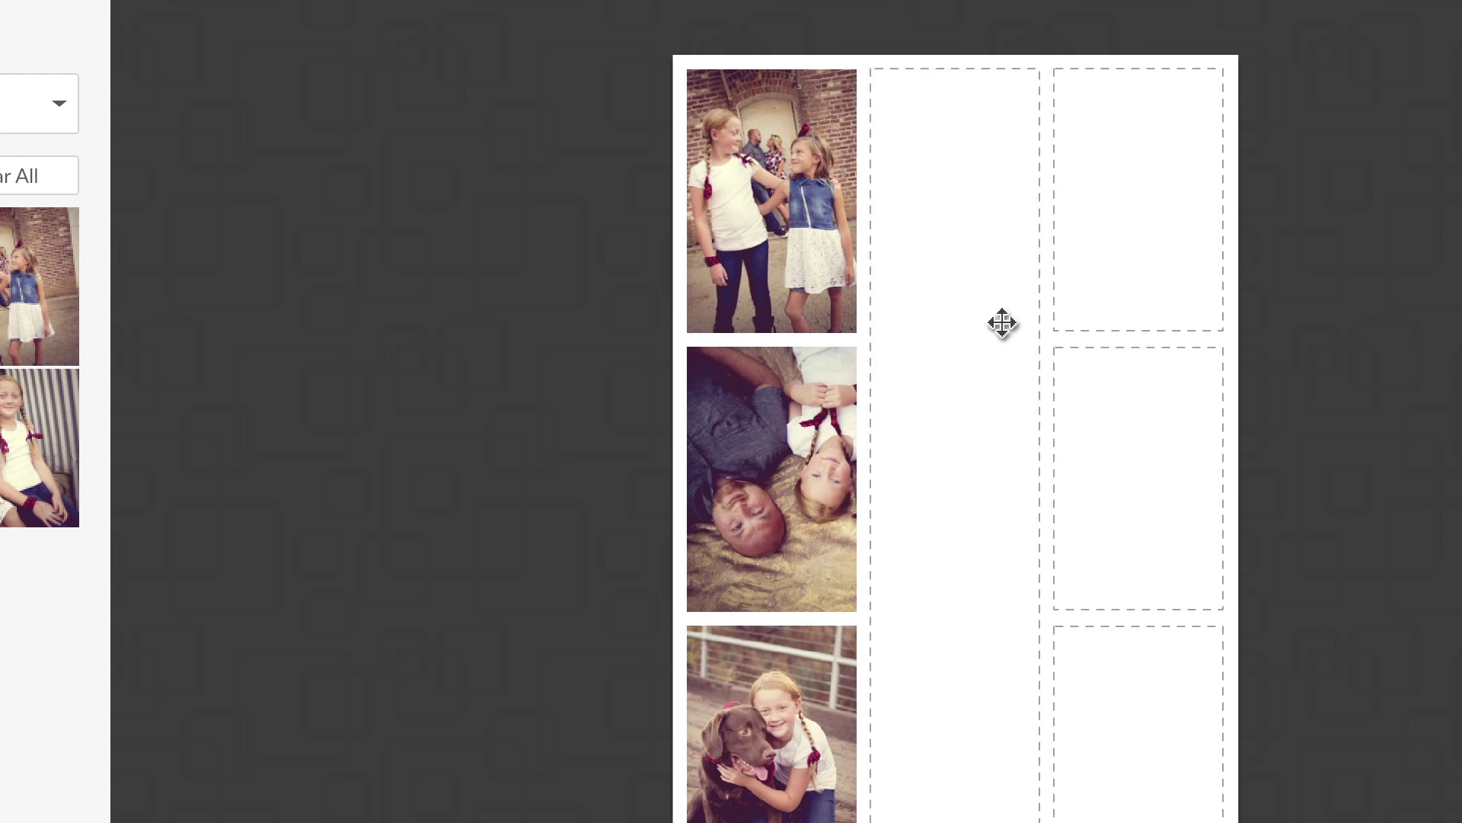
pyautogui.click(1016, 85)
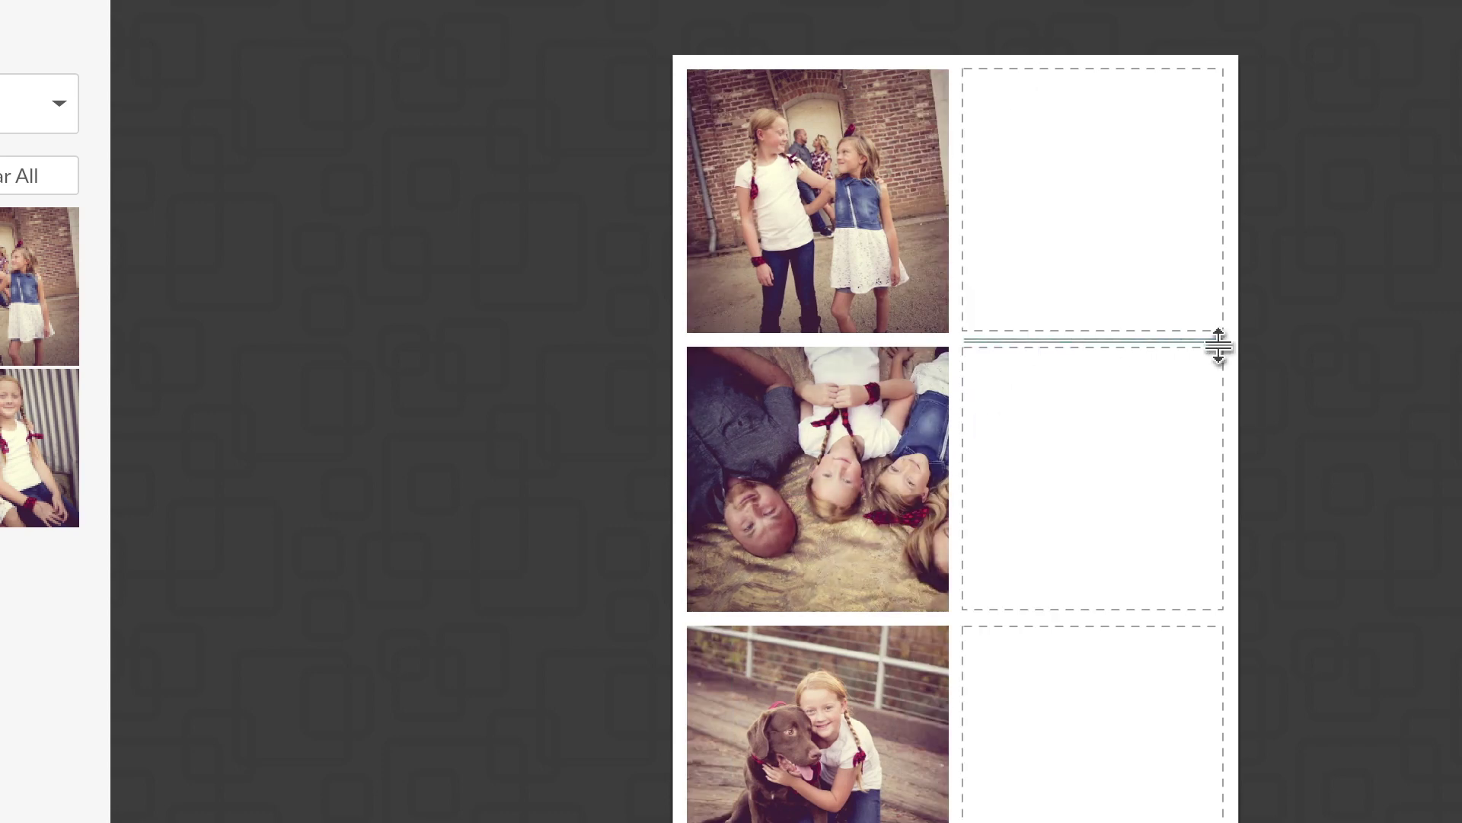
pyautogui.click(1204, 373)
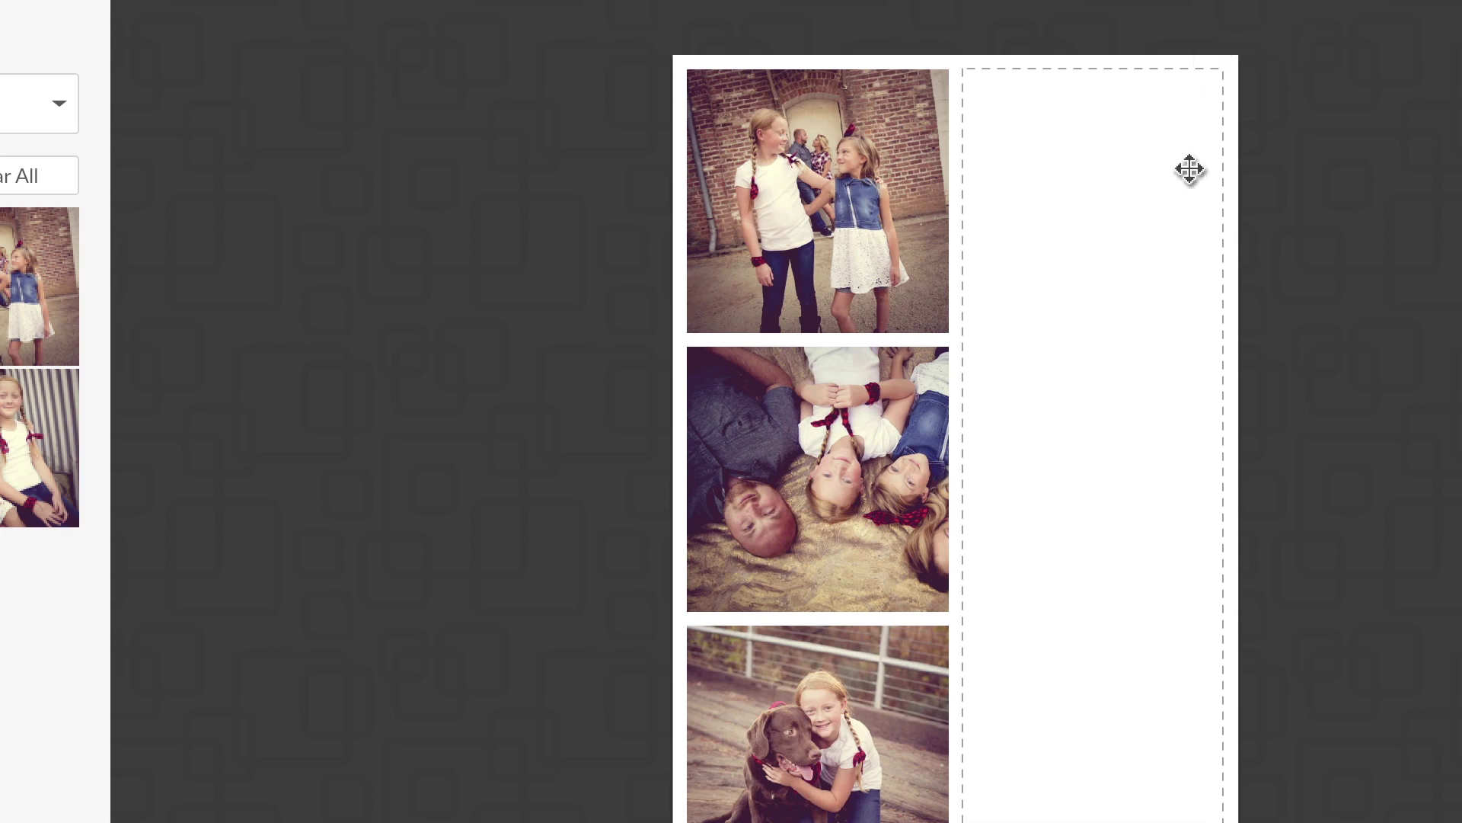
pyautogui.click(1202, 95)
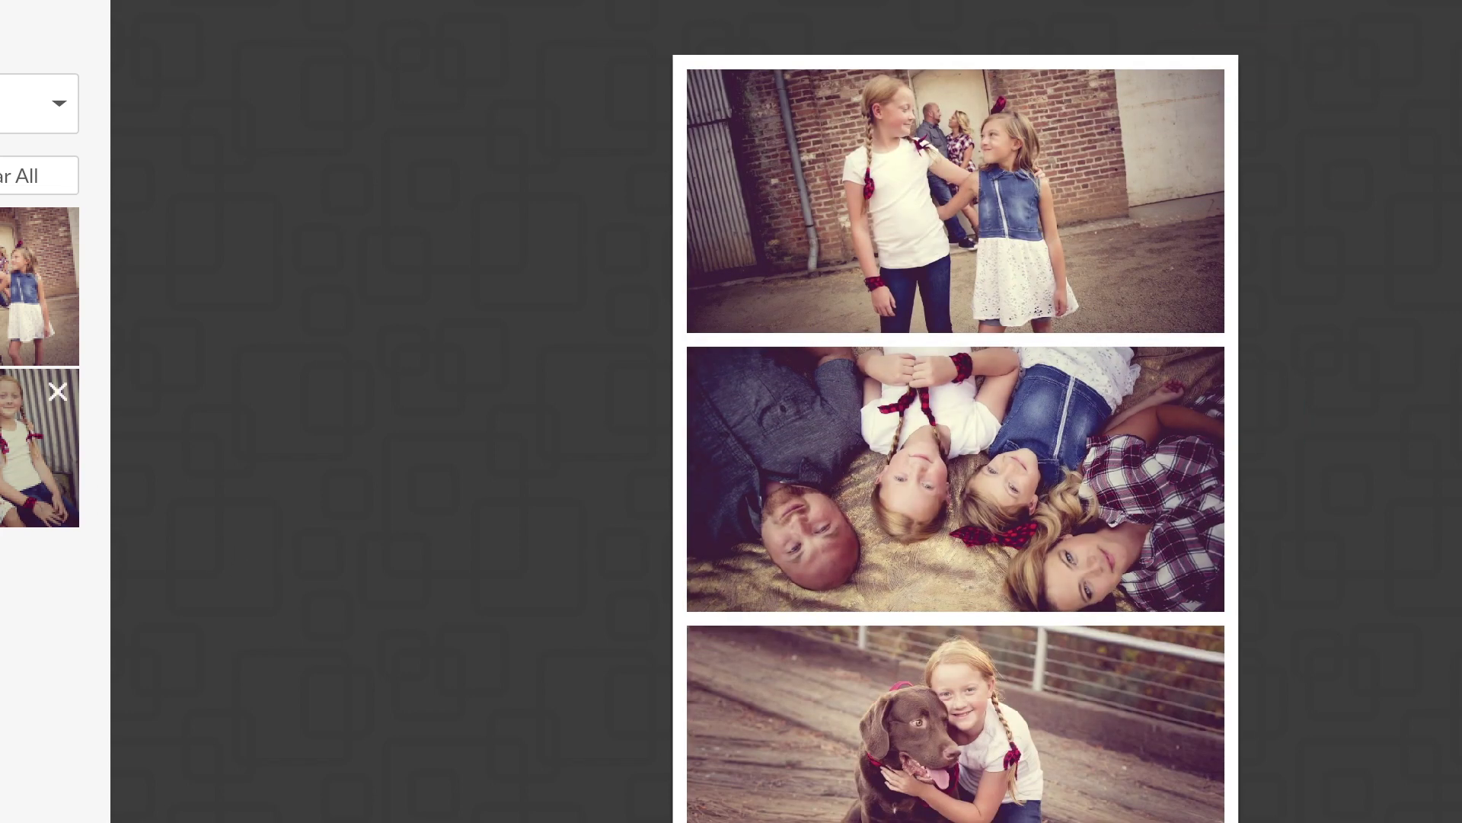
# Step: Add the corrugated-wall photo of the two girls as a full-height left column and swap it with the brick-wall photo
pyautogui.moveTo(38, 449); pyautogui.dragTo(681, 455)
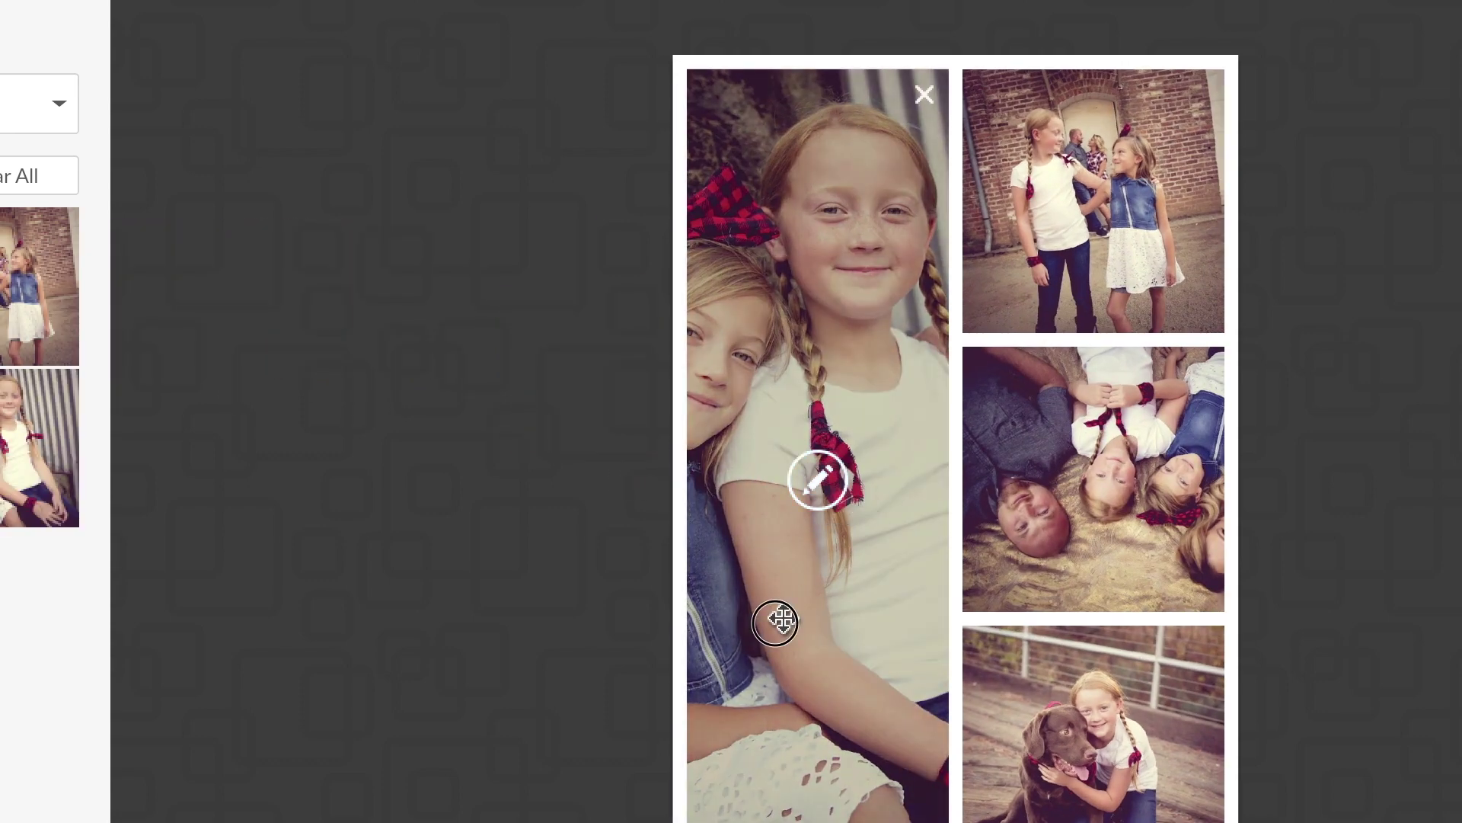
pyautogui.moveTo(773, 620); pyautogui.dragTo(893, 616)
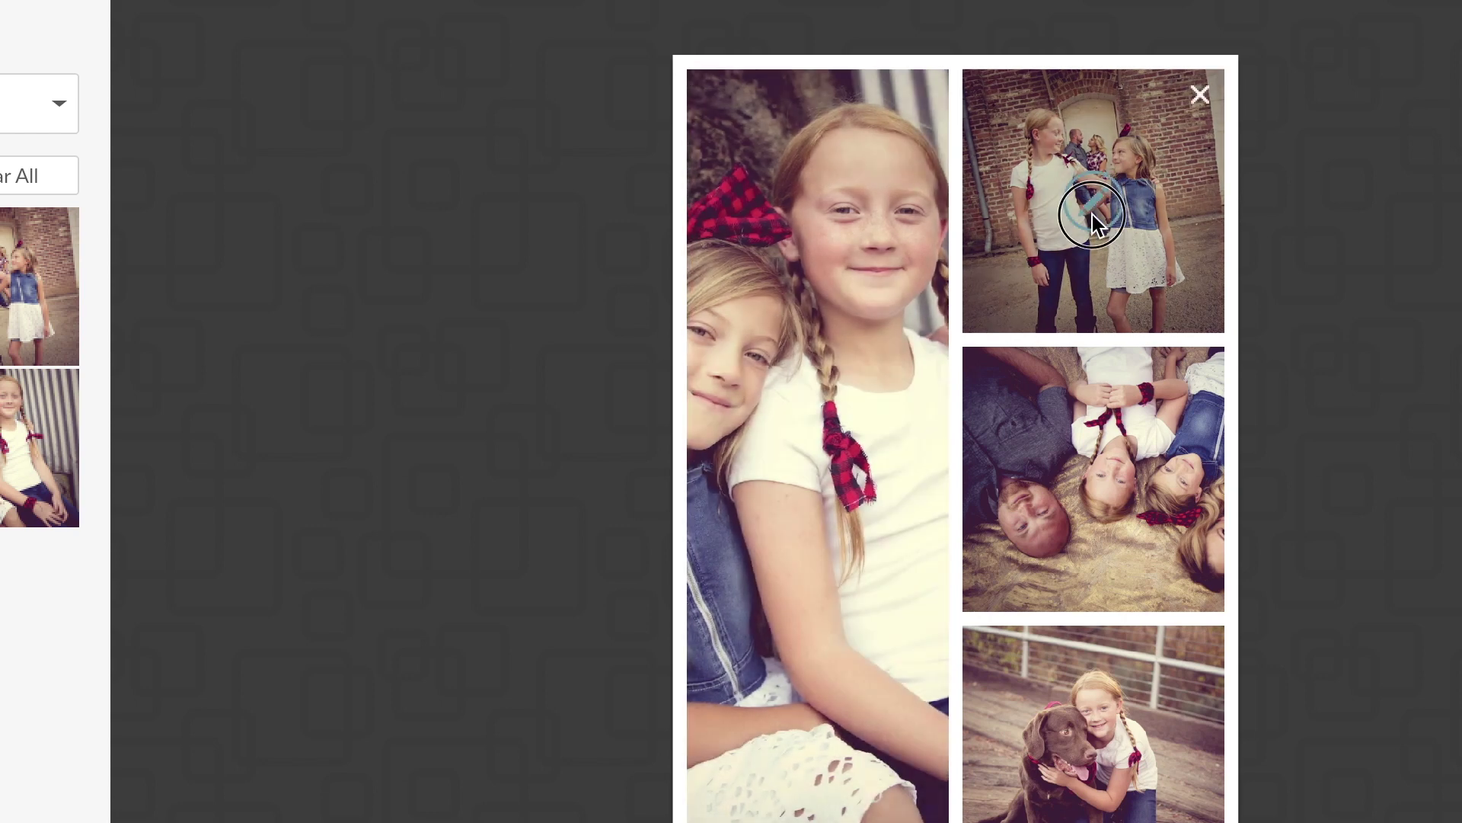
pyautogui.moveTo(1075, 297); pyautogui.dragTo(869, 471)
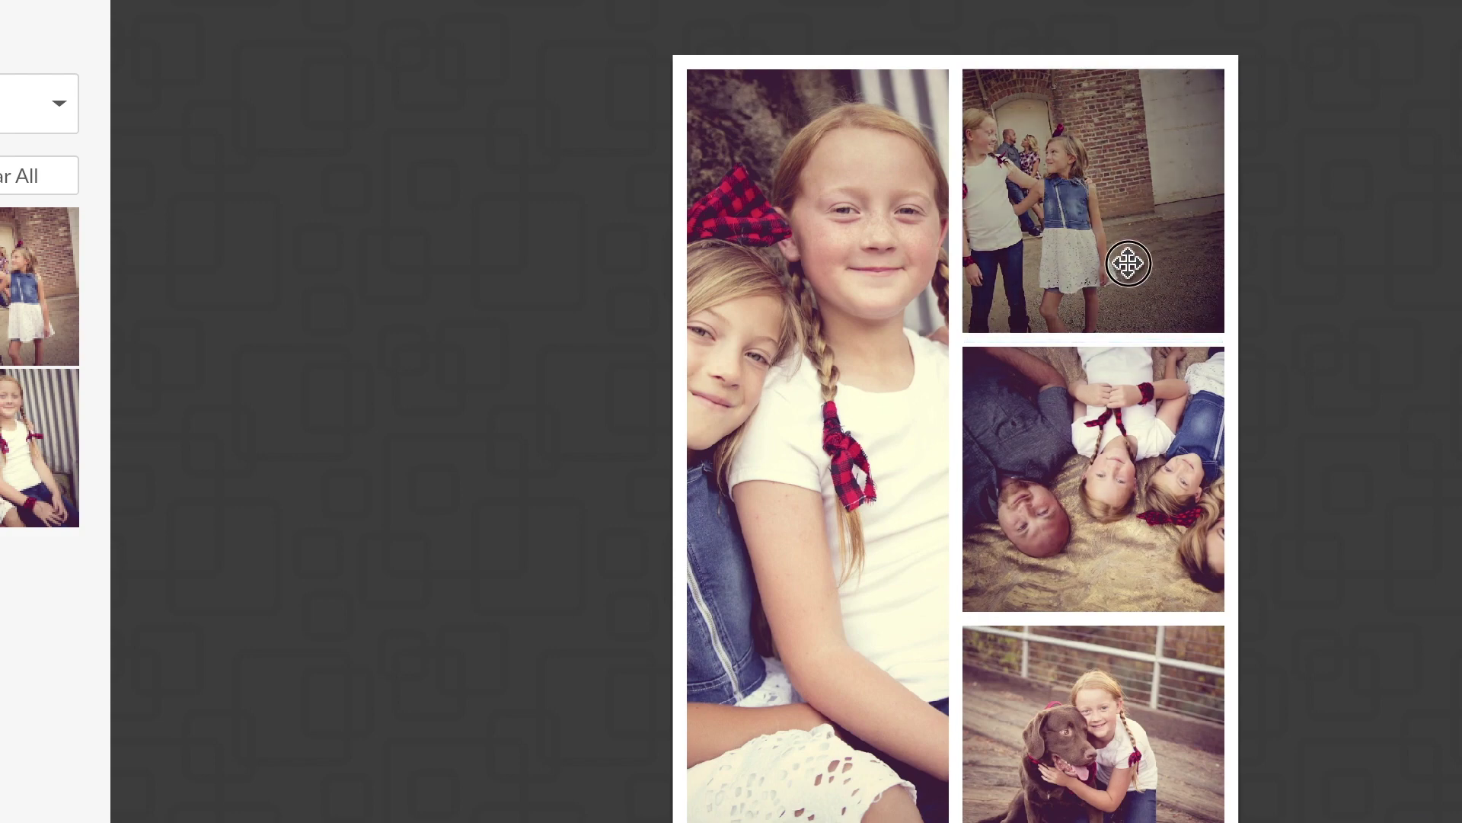
pyautogui.moveTo(1123, 262); pyautogui.dragTo(847, 555)
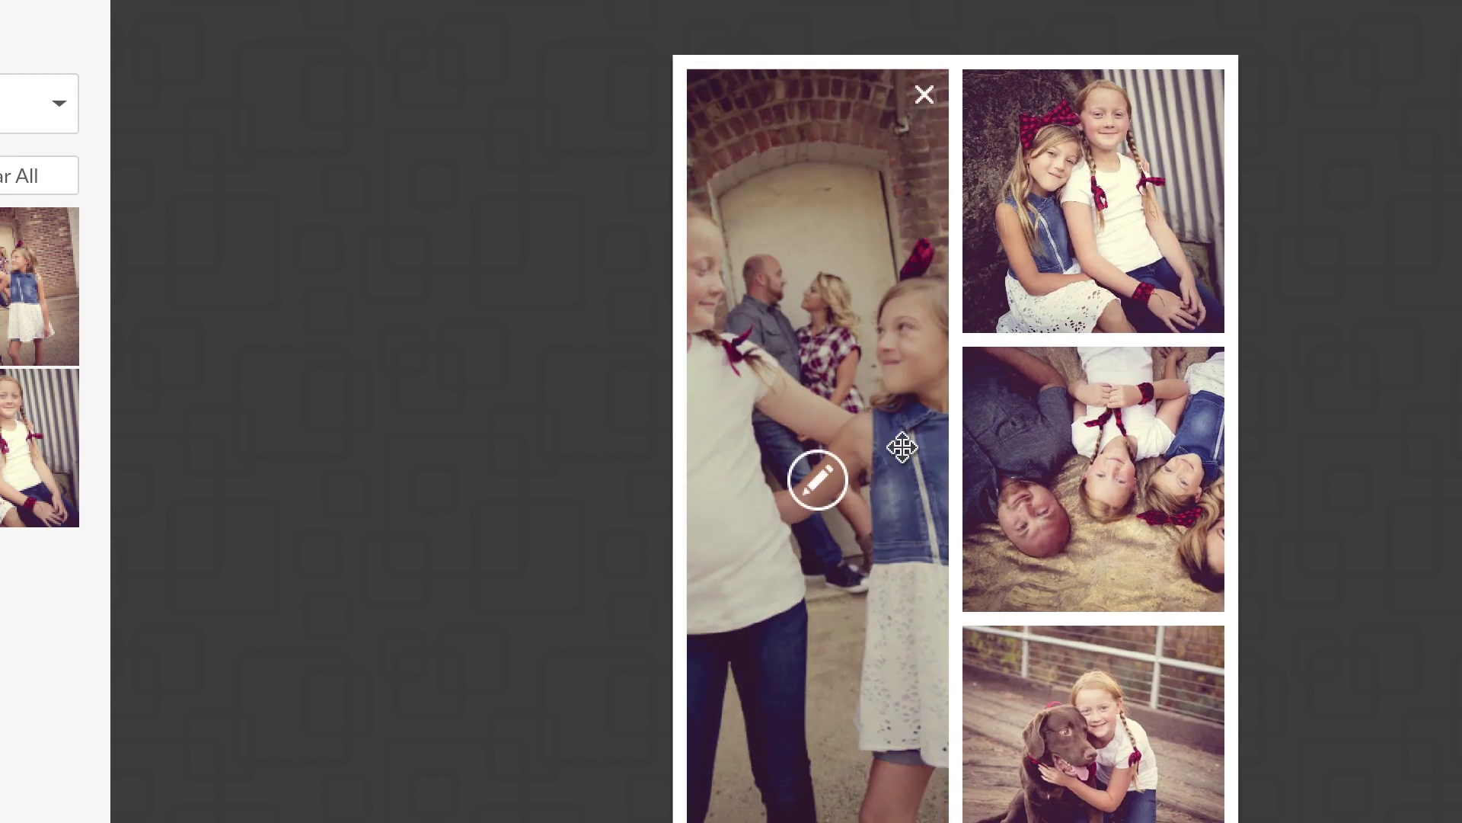
# Step: Widen the collage's left column, make the top-right cell taller and shorten the family photo's cell
pyautogui.moveTo(953, 454); pyautogui.dragTo(996, 454)
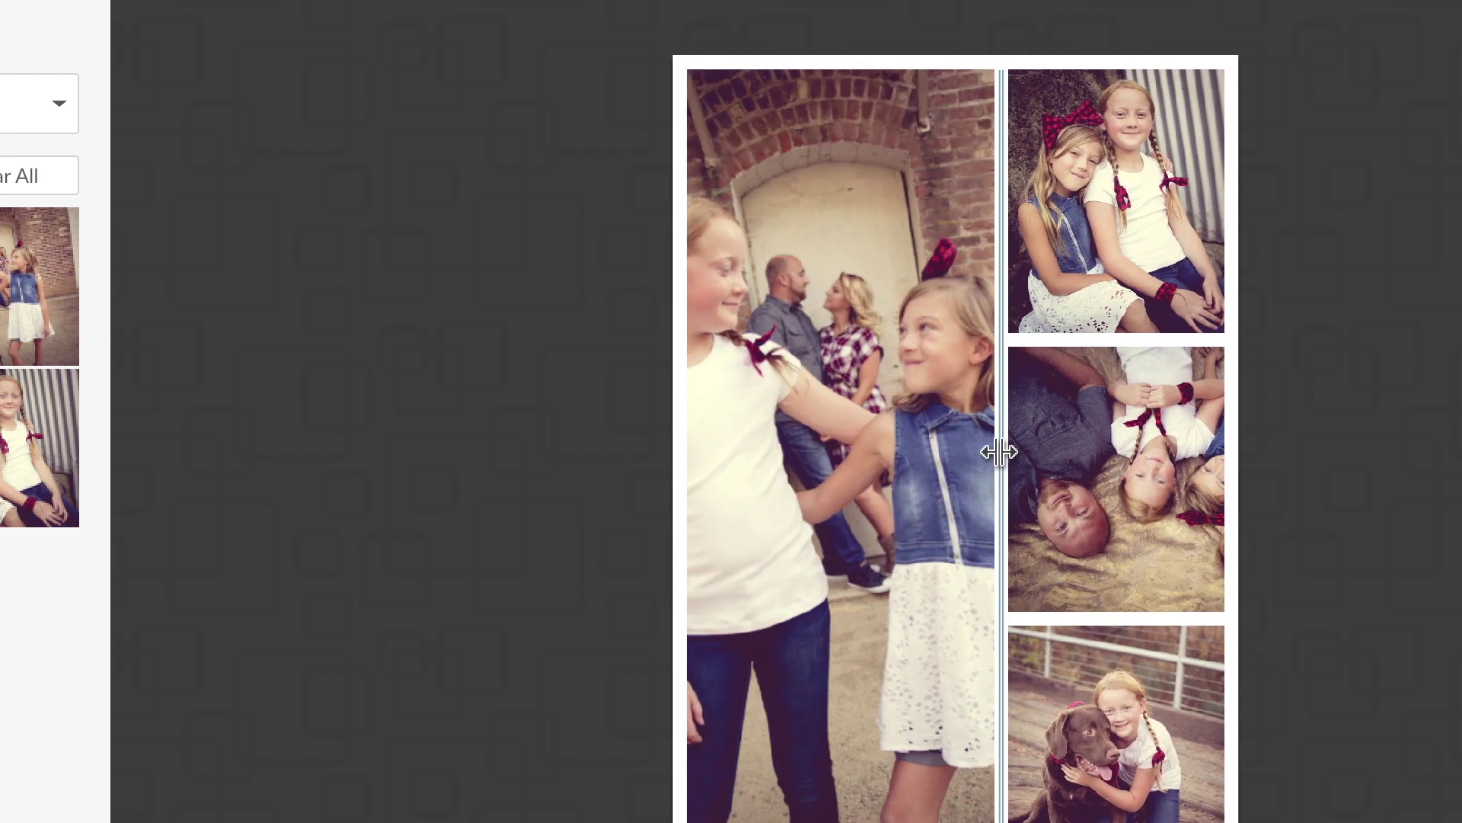
pyautogui.moveTo(1112, 340); pyautogui.dragTo(1104, 401)
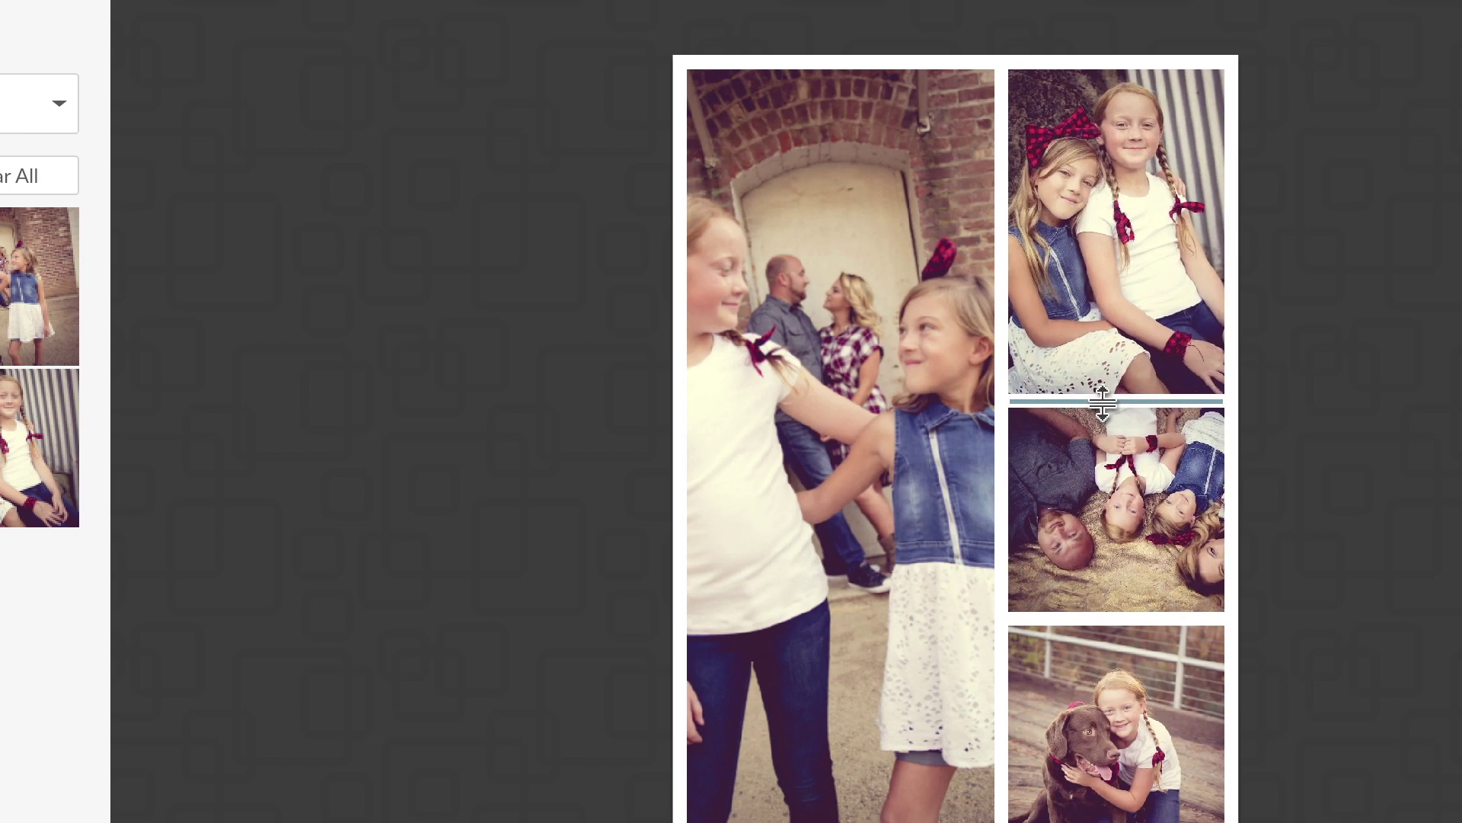
pyautogui.moveTo(1103, 619); pyautogui.dragTo(1097, 576)
# Step: Reposition the dog photo, the brick-wall photo and the corrugated-wall photo within their cells
pyautogui.moveTo(1072, 716)
pyautogui.moveTo(1073, 716); pyautogui.dragTo(1083, 678)
pyautogui.moveTo(899, 582); pyautogui.dragTo(914, 579)
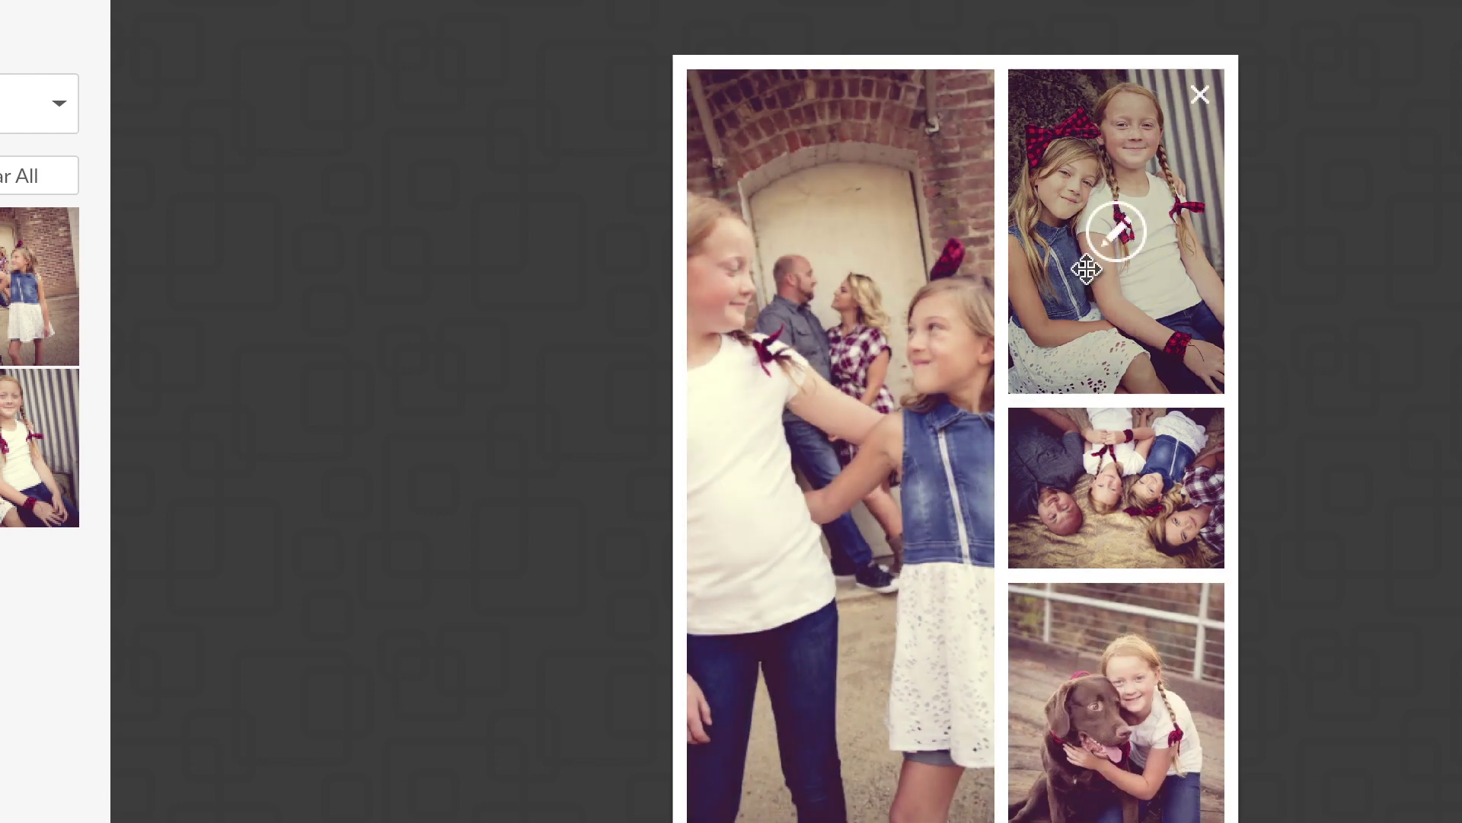
pyautogui.moveTo(1109, 716)
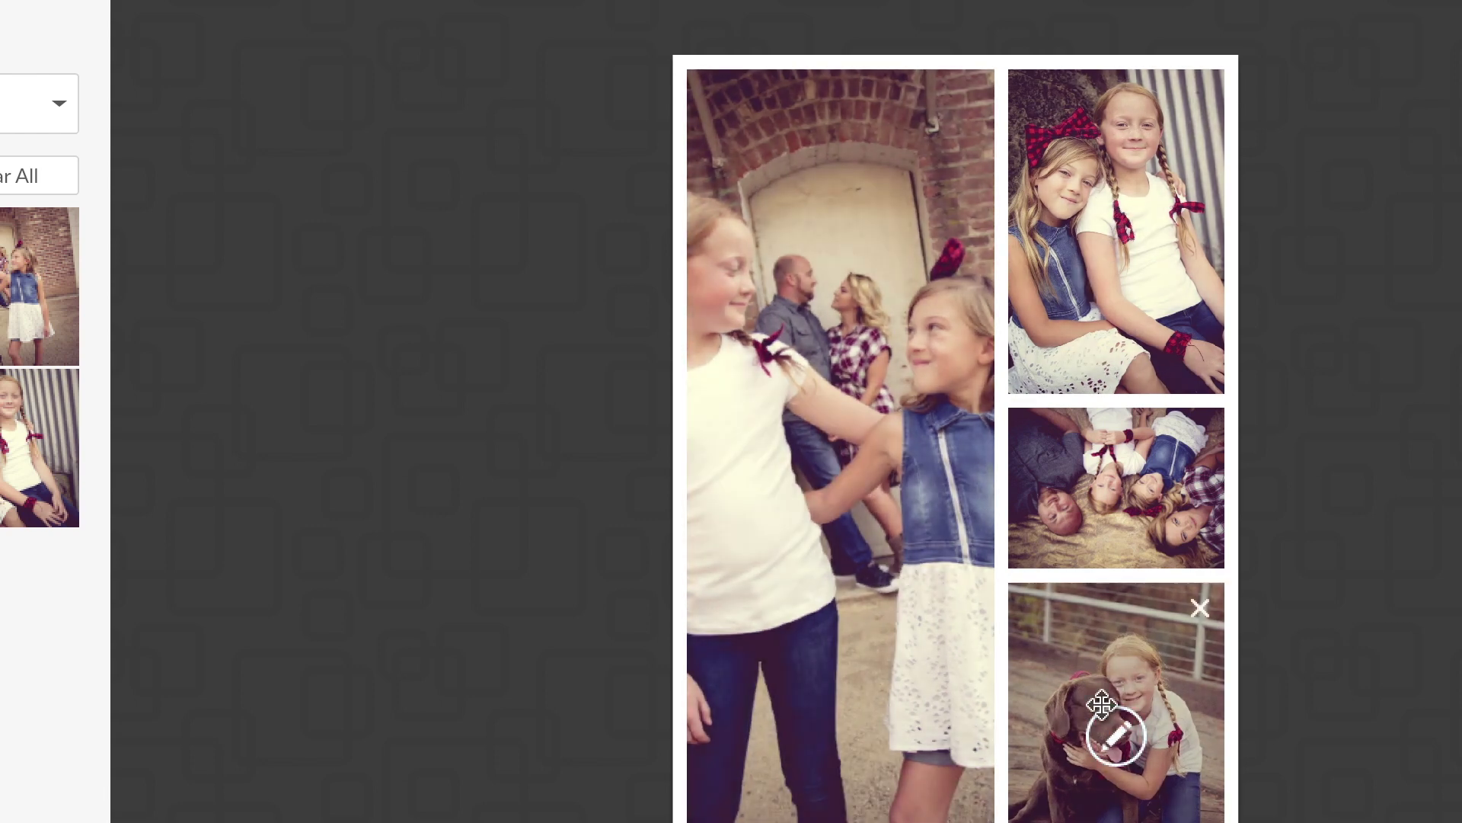
pyautogui.moveTo(1080, 295); pyautogui.dragTo(1109, 294)
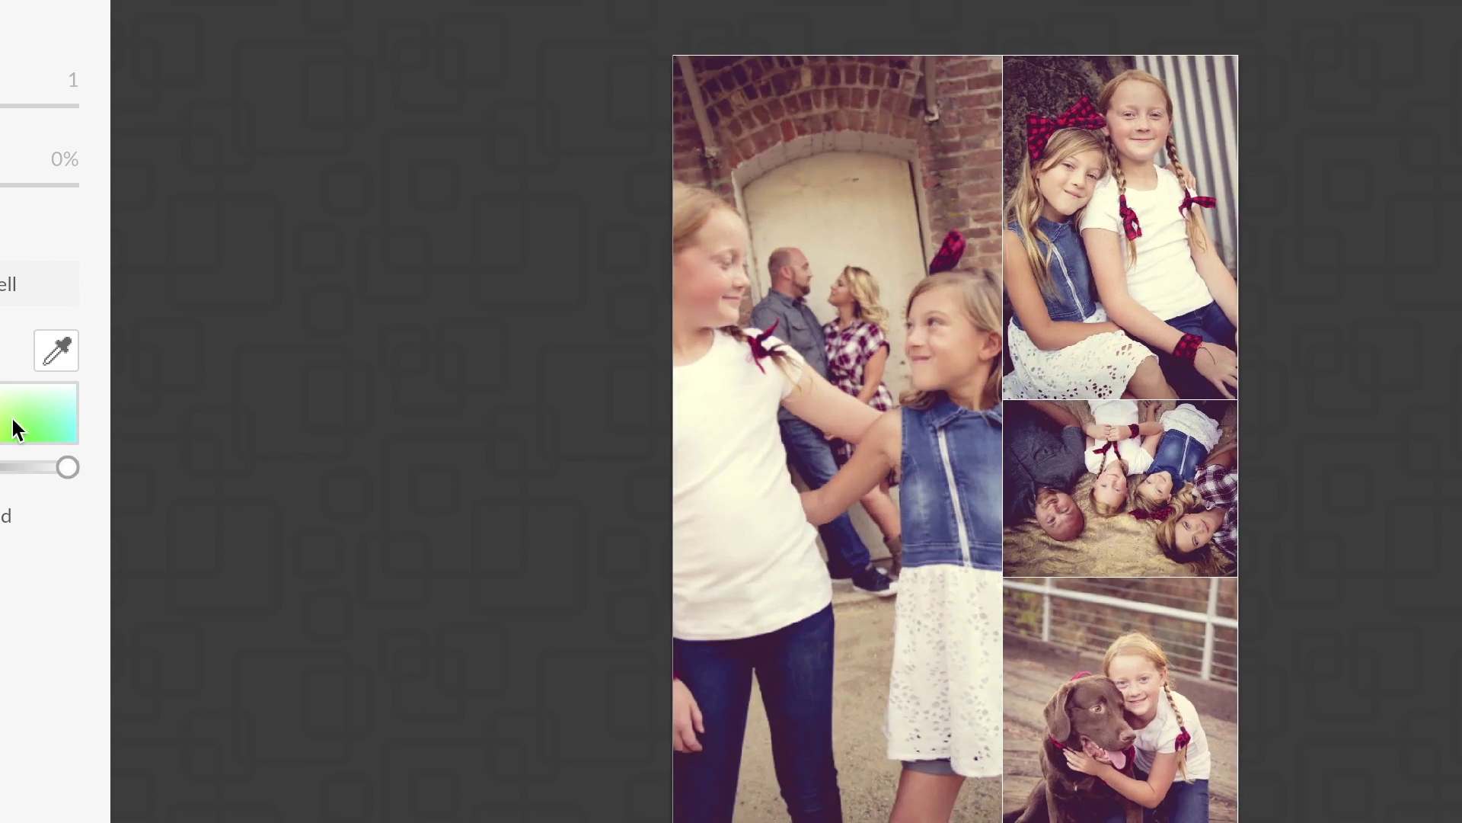
# Step: Set the collage background color to a pinkish red and clear the photo from the top-right cell
pyautogui.click(34, 413)
pyautogui.moveTo(35, 414); pyautogui.dragTo(0, 413)
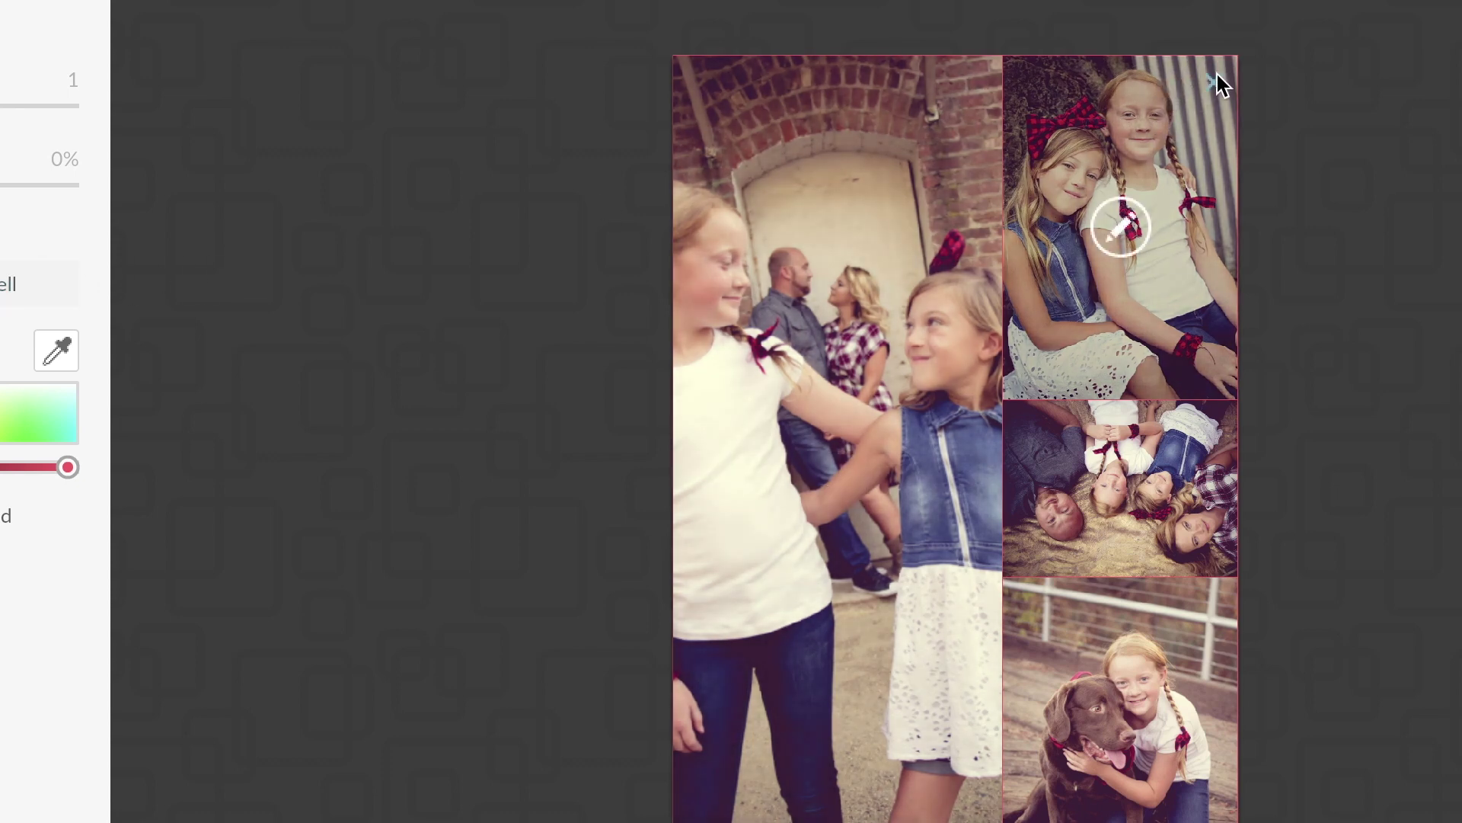
pyautogui.click(1213, 79)
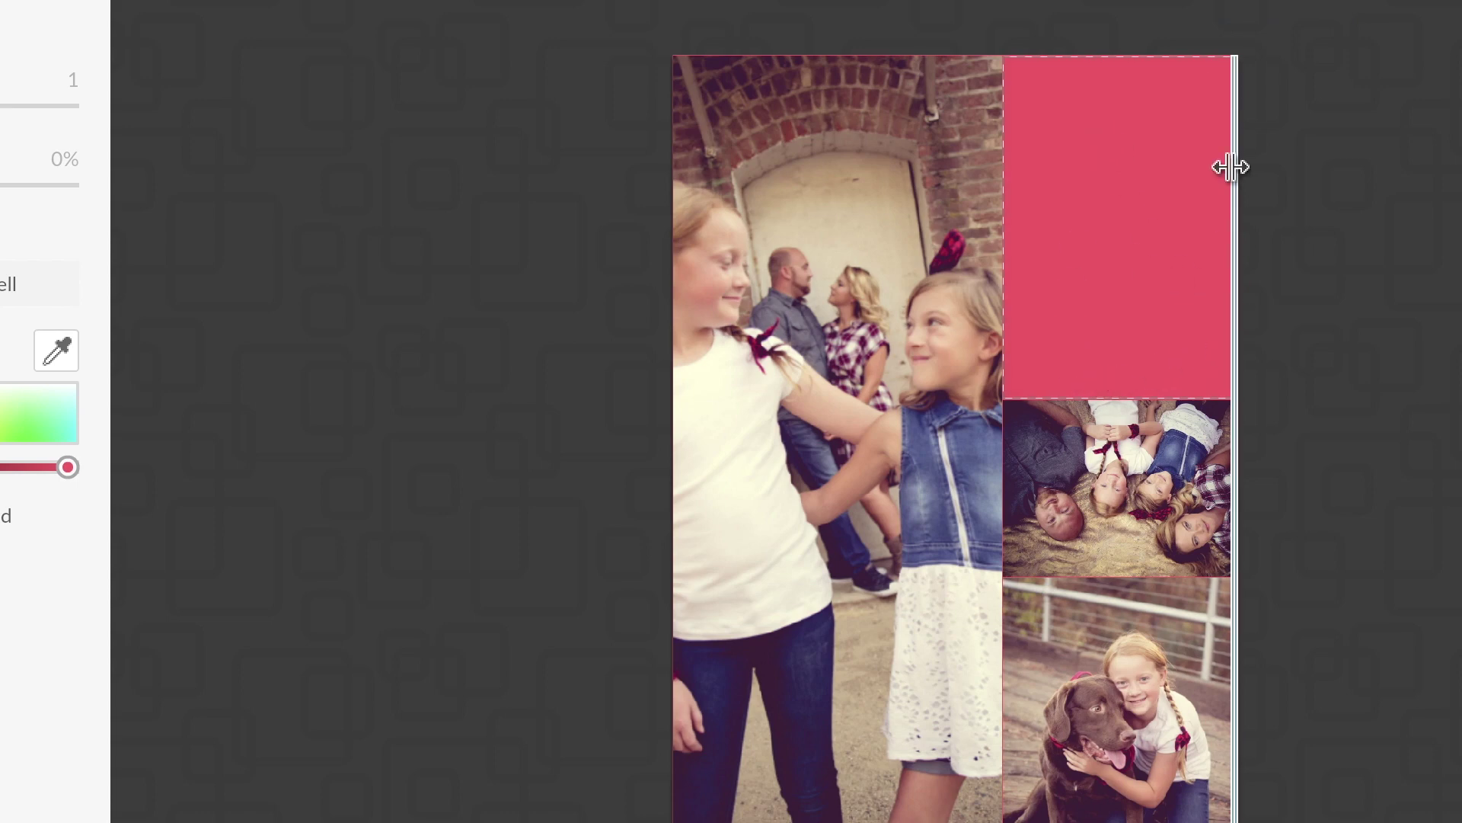
# Step: Place the corrugated-wall photo of the two girls in the empty cell below the family photo
pyautogui.moveTo(964, 354)
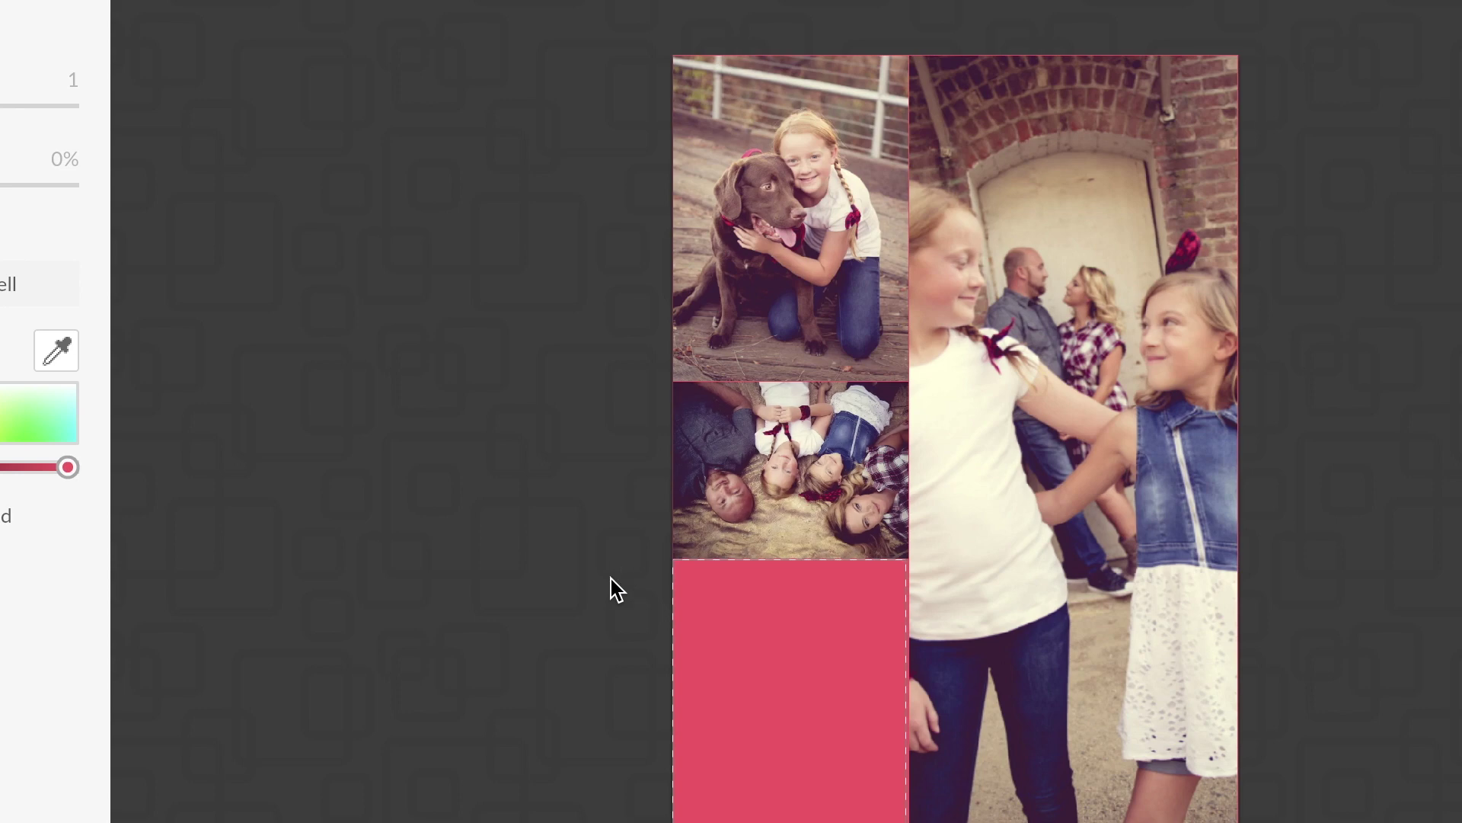
pyautogui.click(0, 103)
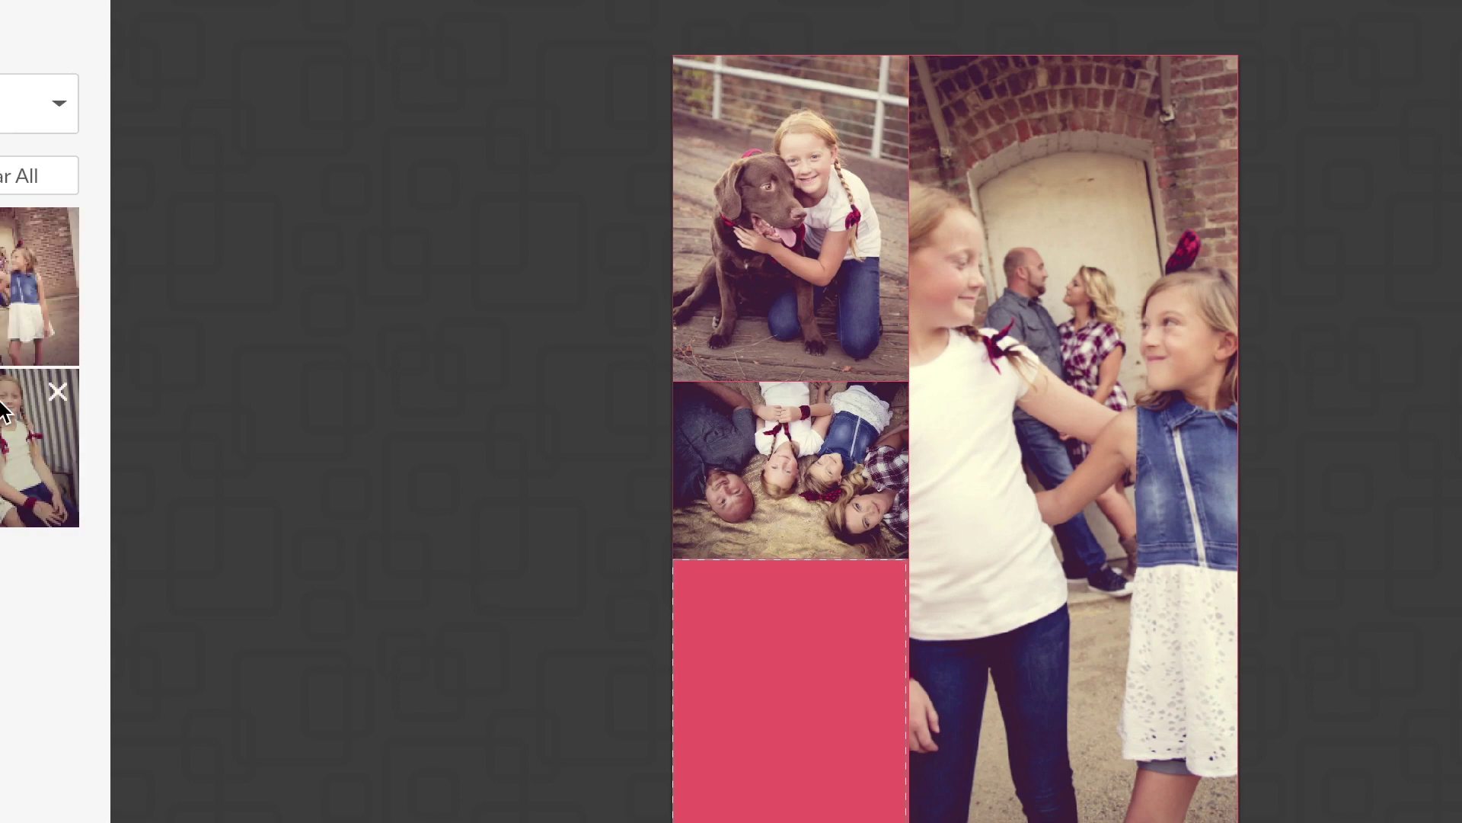
pyautogui.moveTo(42, 457); pyautogui.dragTo(739, 725)
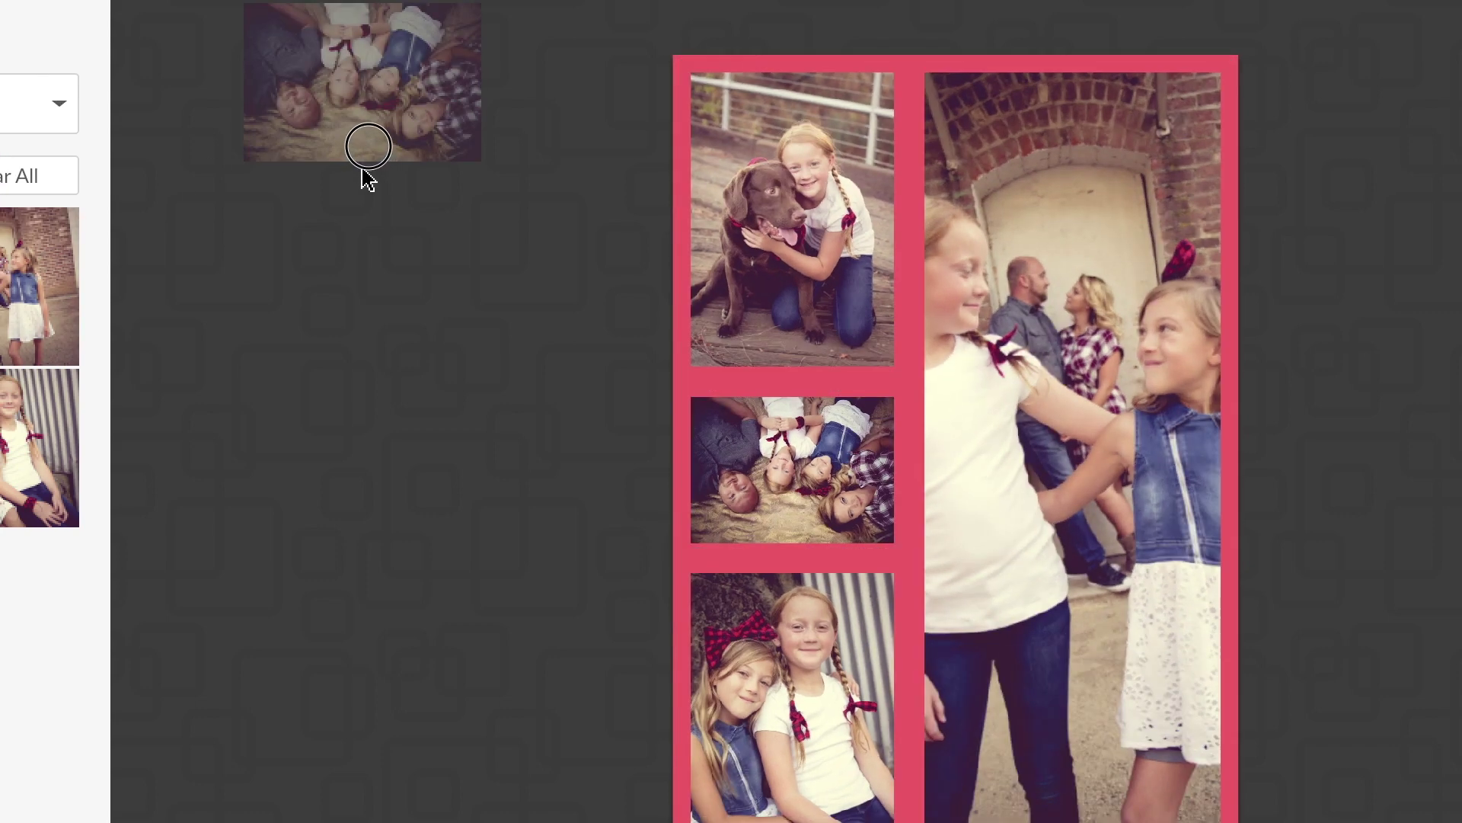
# Step: Insert a second family photo cell below the dog photo, clearing its photo and reducing the cell's height
pyautogui.moveTo(368, 179); pyautogui.dragTo(782, 391)
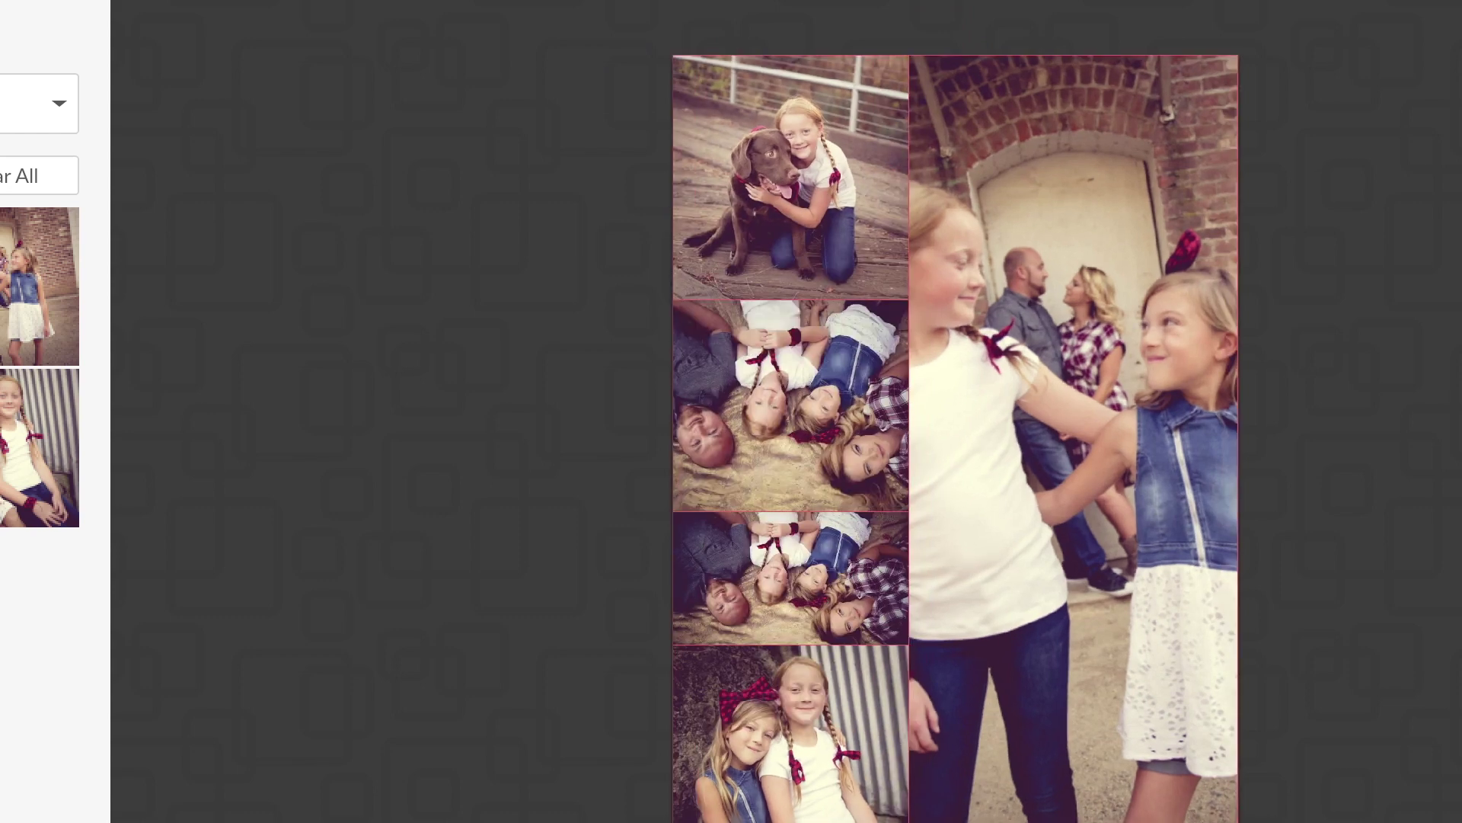
pyautogui.click(886, 326)
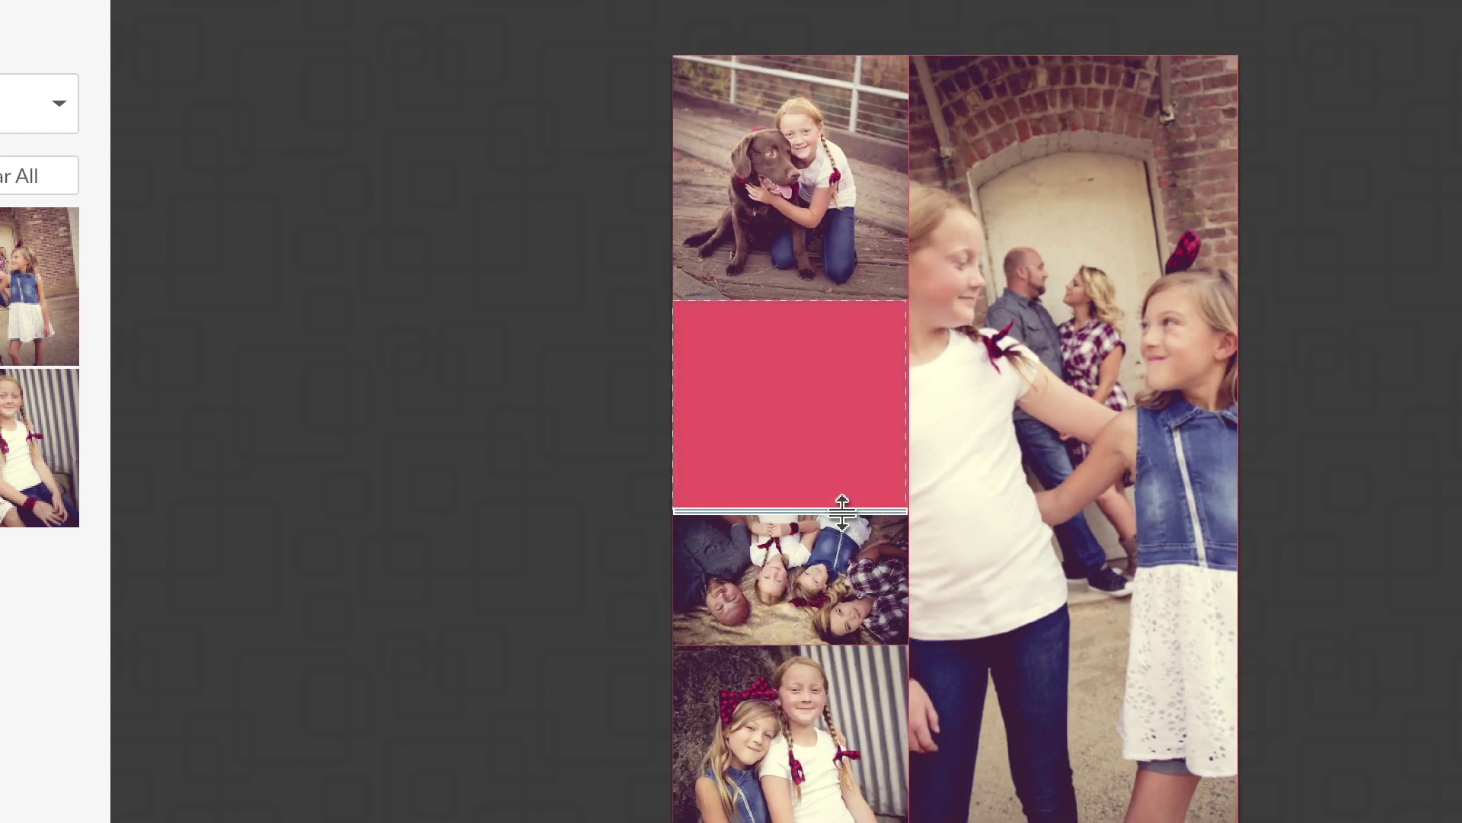
pyautogui.moveTo(842, 509); pyautogui.dragTo(838, 422)
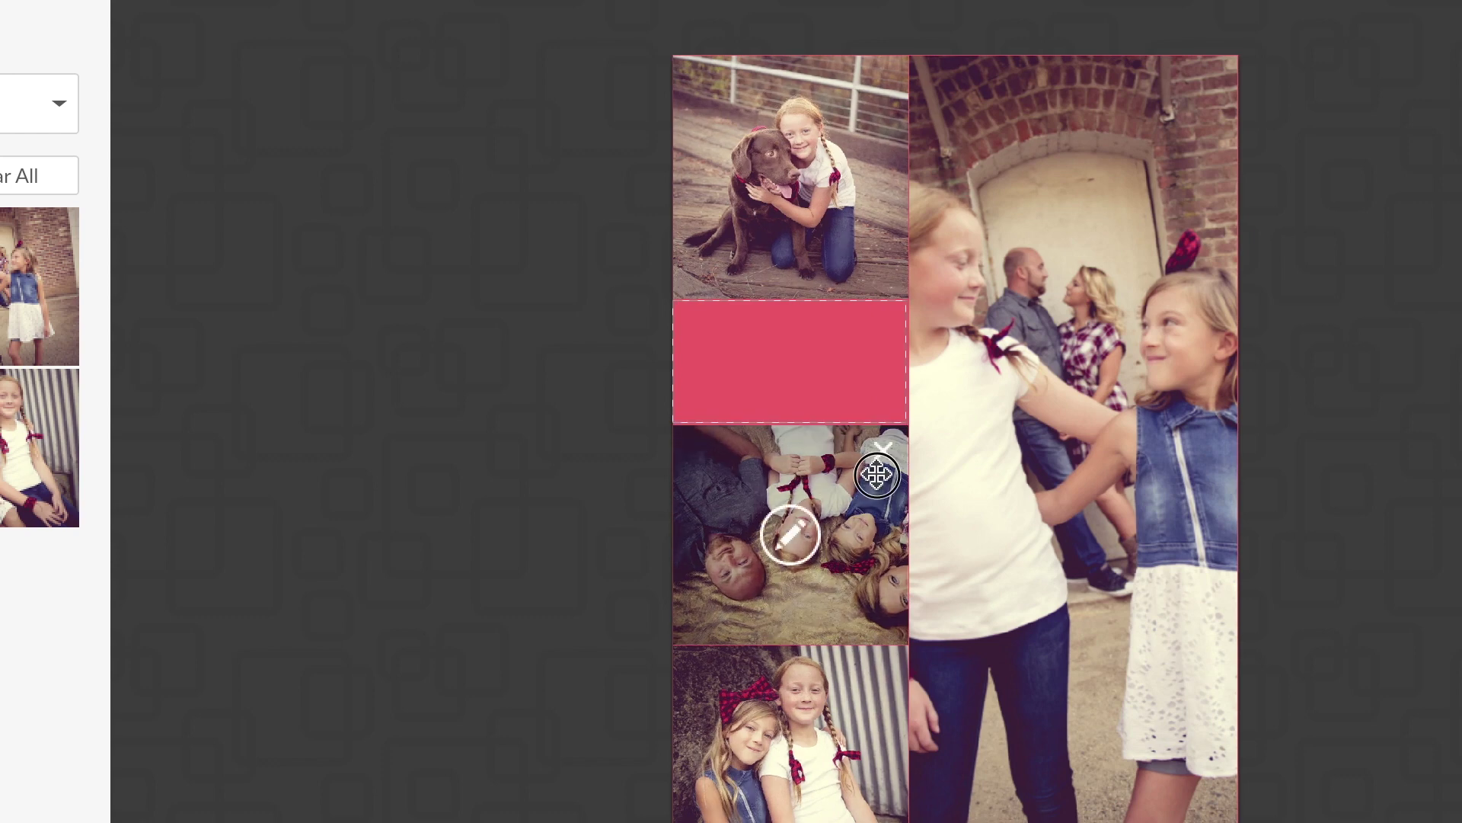
# Step: Remove the empty cell below the dog photo, then reposition the lying-down family photo and reduce its cell's height from both edges
pyautogui.moveTo(845, 475); pyautogui.dragTo(724, 460)
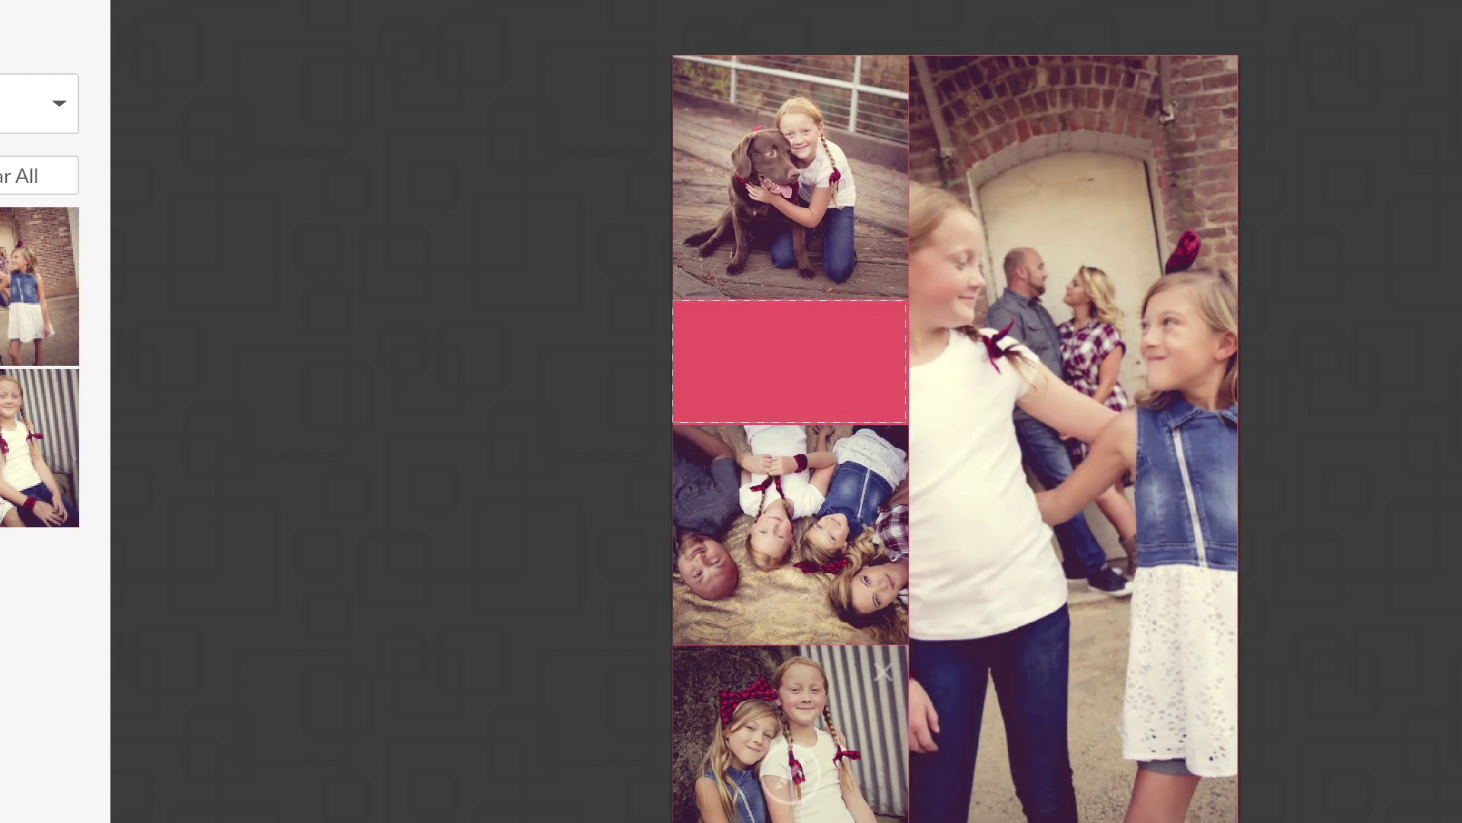
pyautogui.click(889, 329)
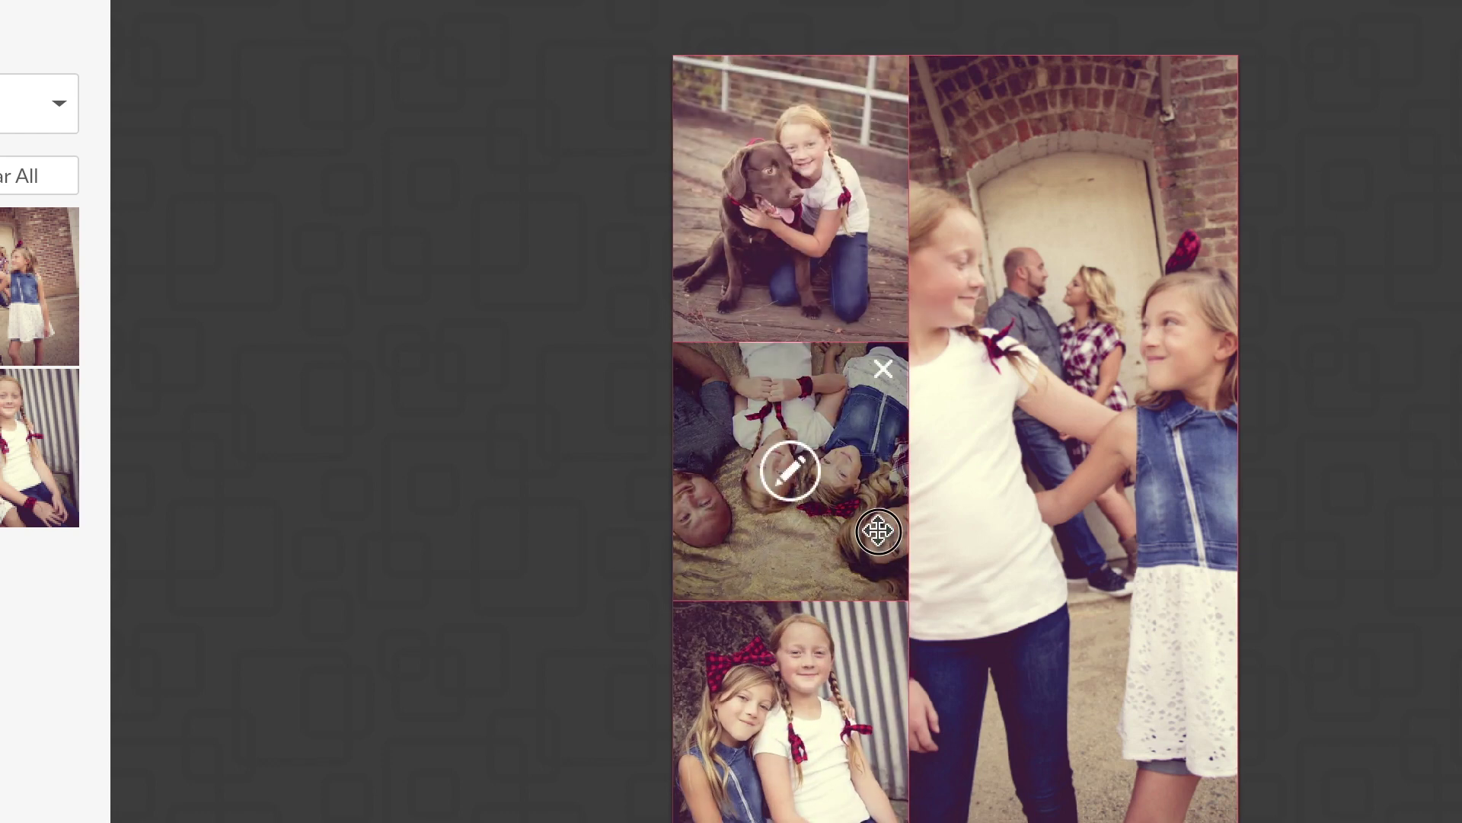
pyautogui.moveTo(830, 341); pyautogui.dragTo(817, 395)
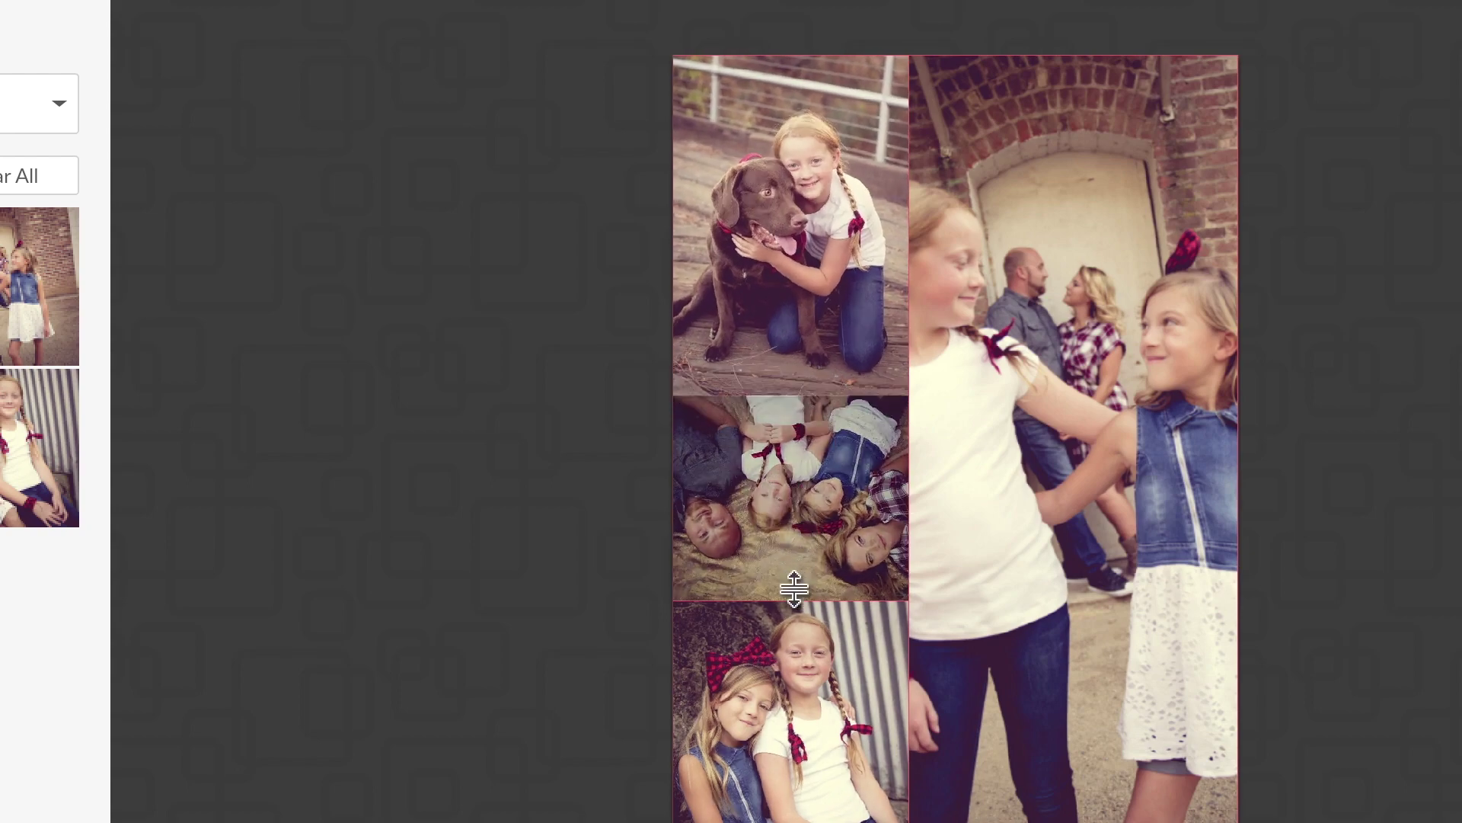
pyautogui.moveTo(792, 598); pyautogui.dragTo(787, 569)
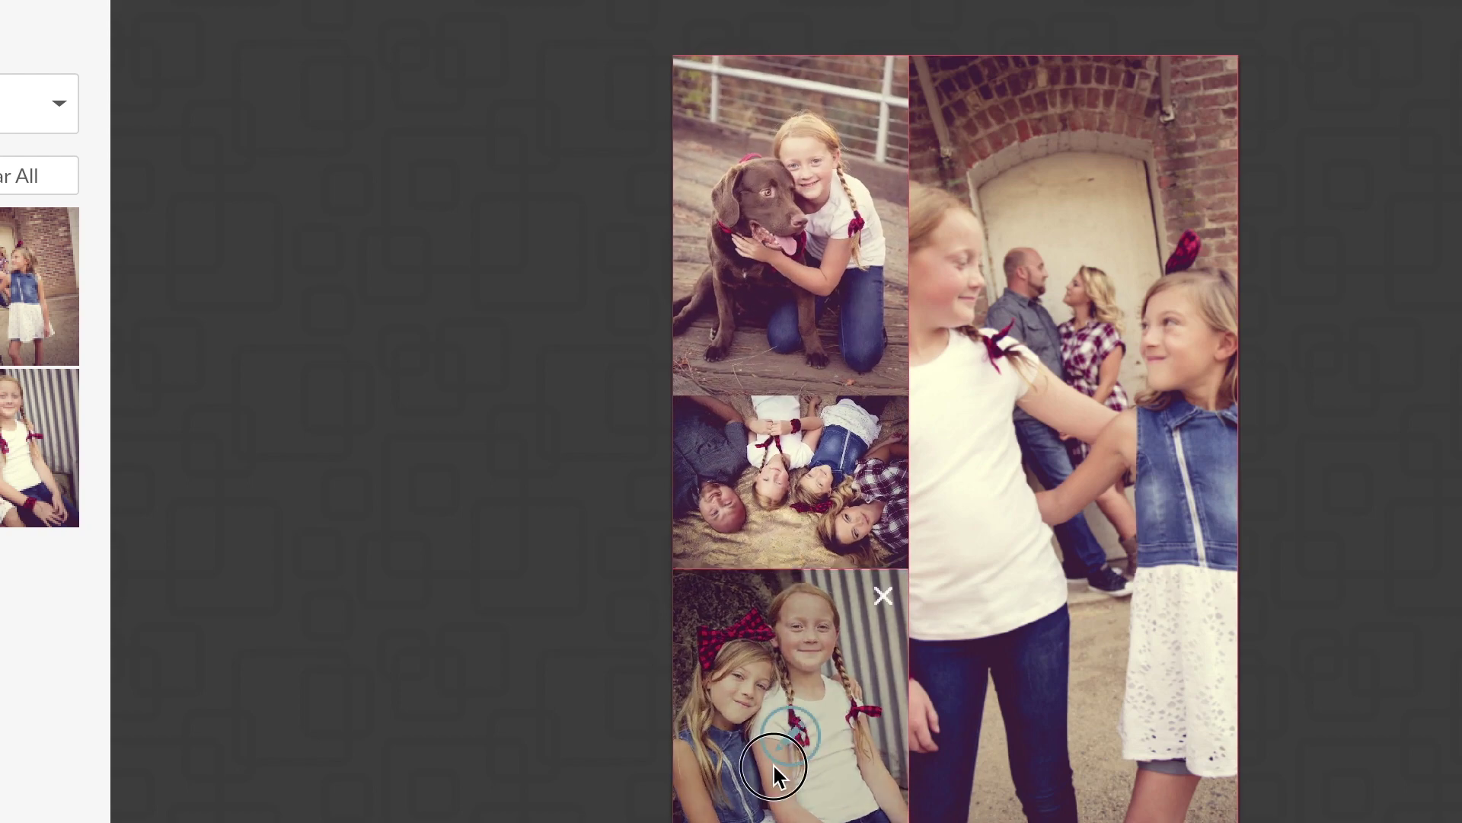
# Step: Look over the image editing options for the corrugated-wall photo of the two girls
pyautogui.click(772, 732)
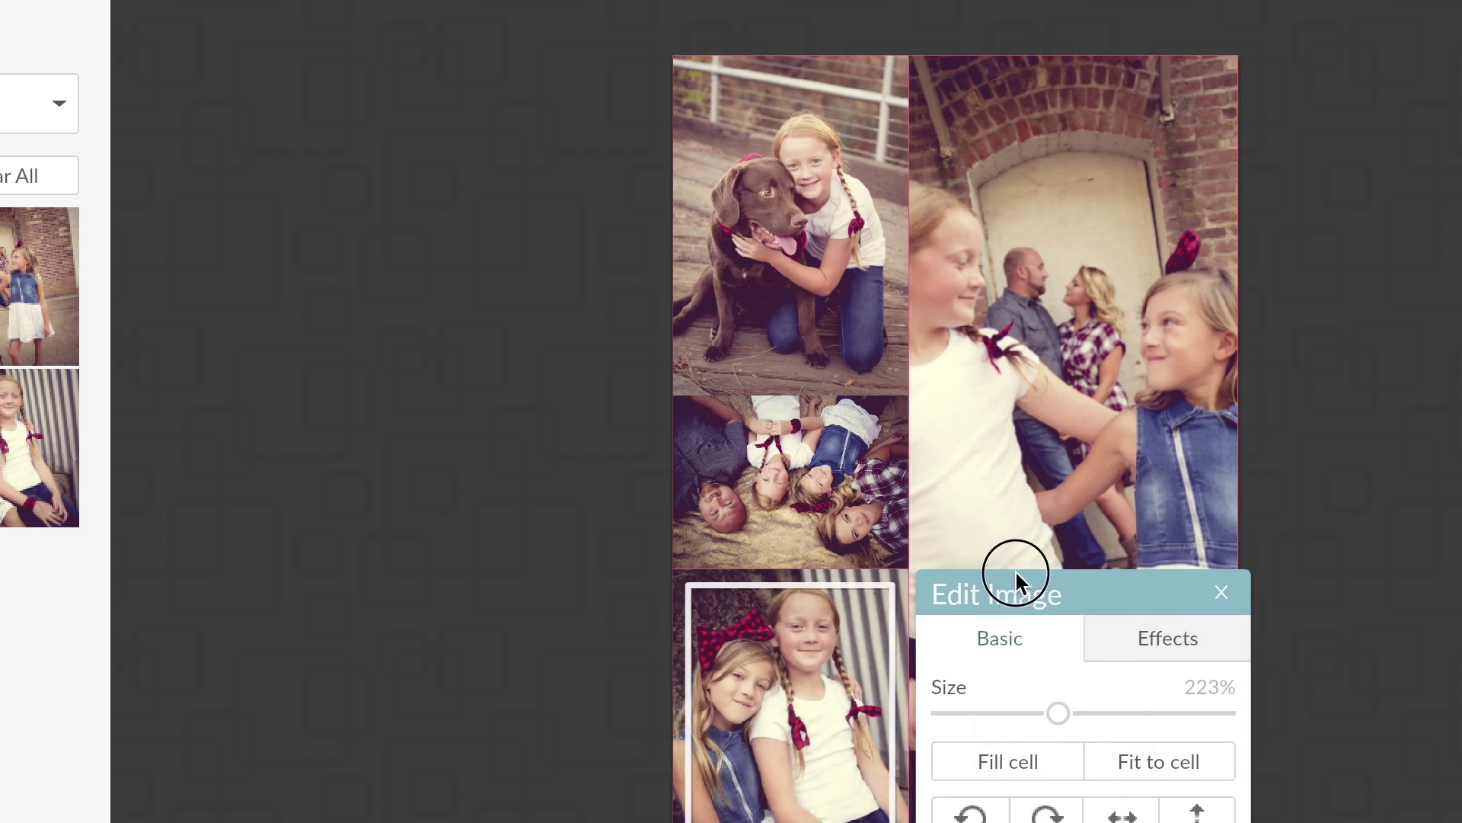
pyautogui.moveTo(1017, 579); pyautogui.dragTo(1015, 461)
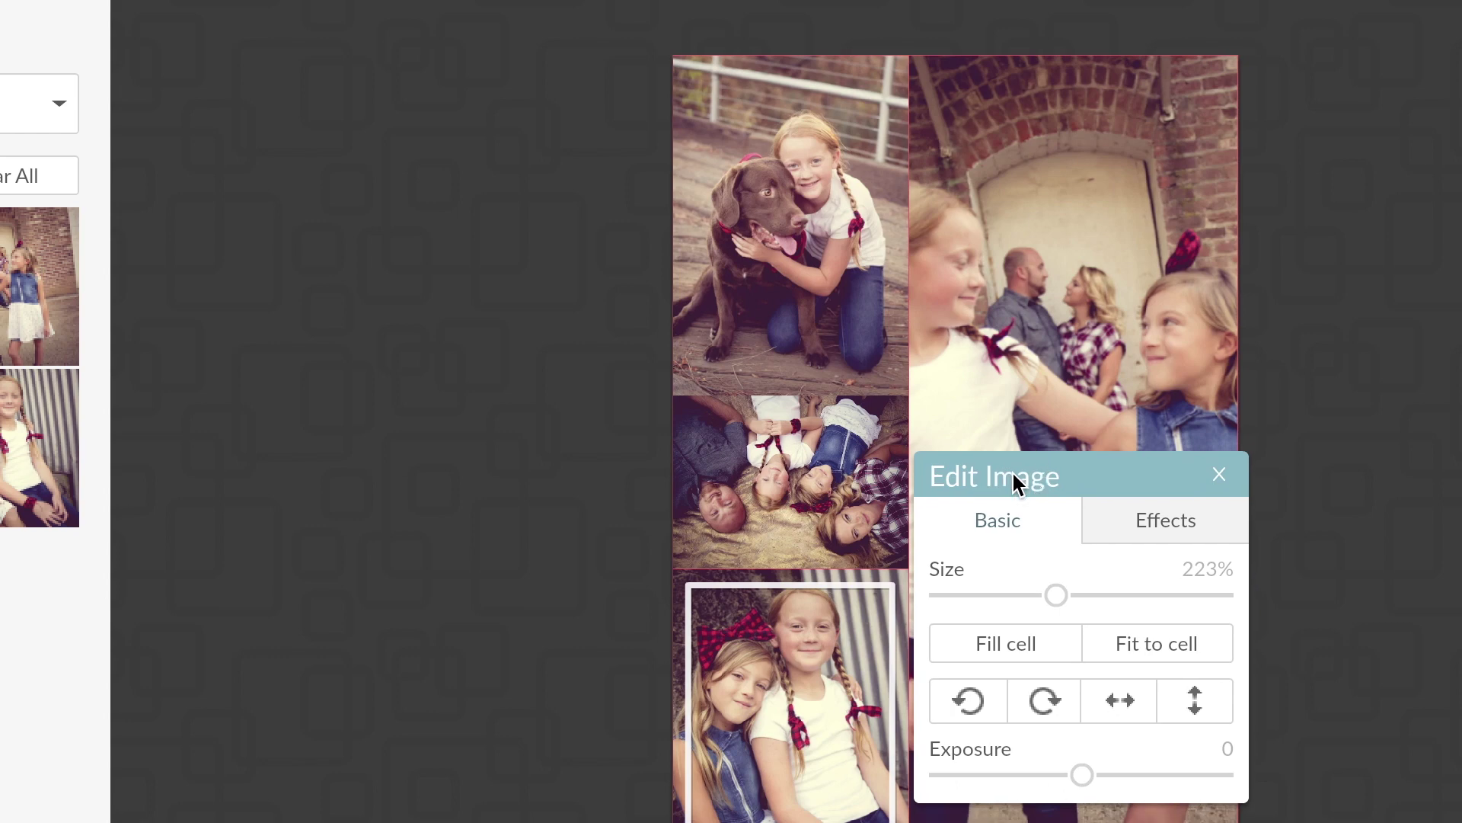
pyautogui.click(1221, 476)
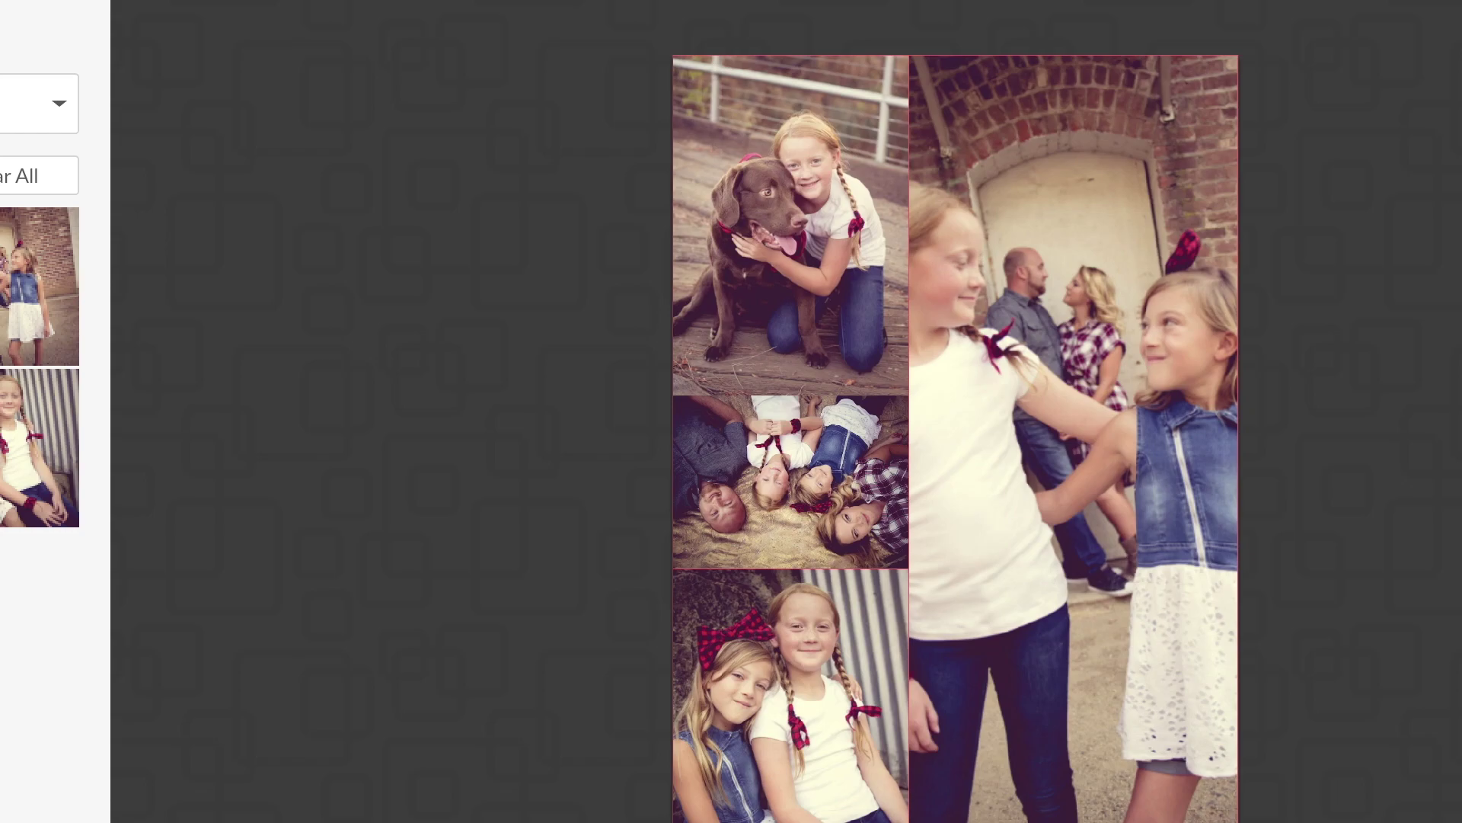
# Step: Export the finished collage to the Editor
pyautogui.click(658, 87)
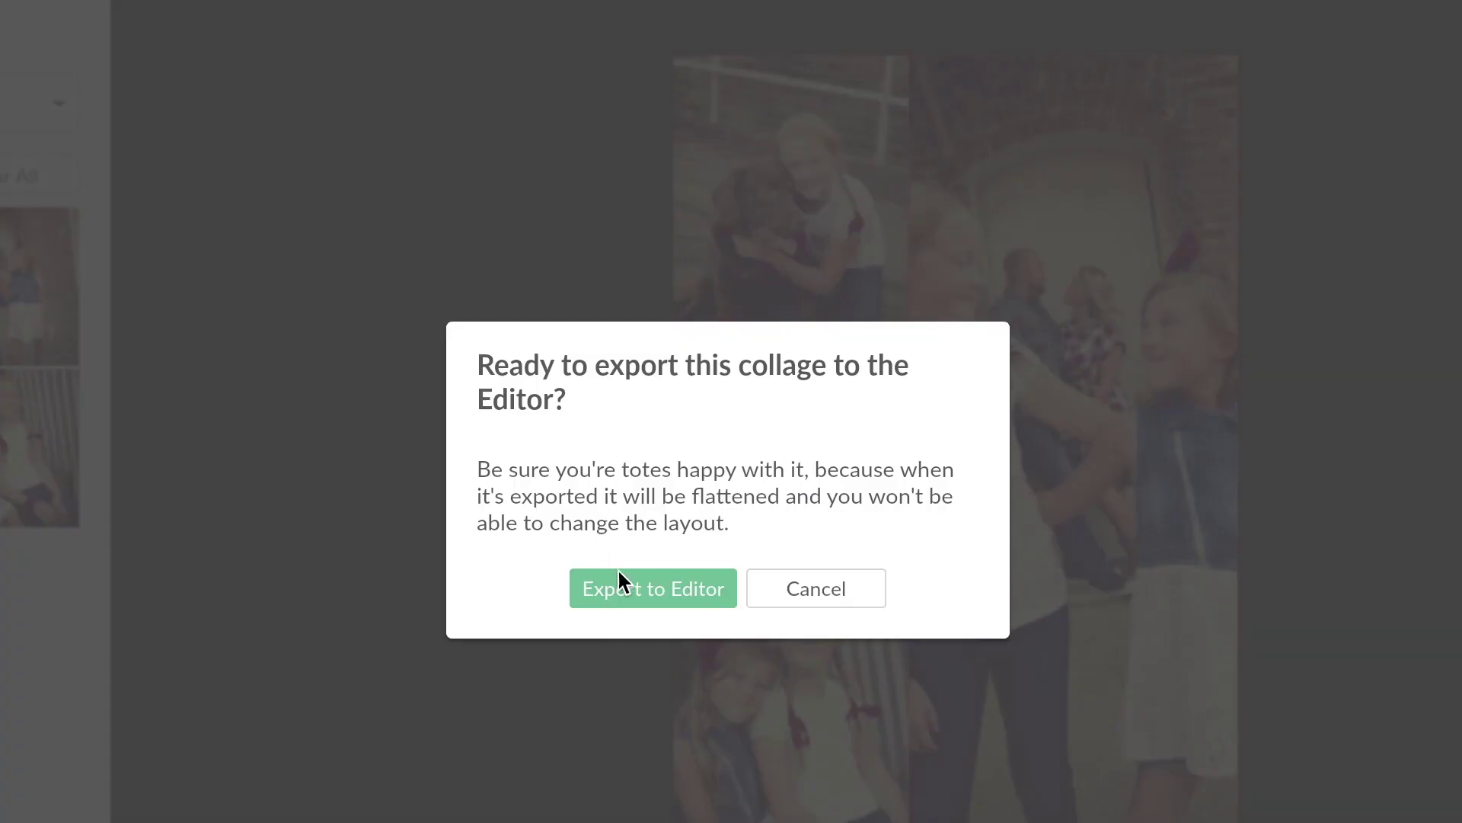
pyautogui.click(686, 585)
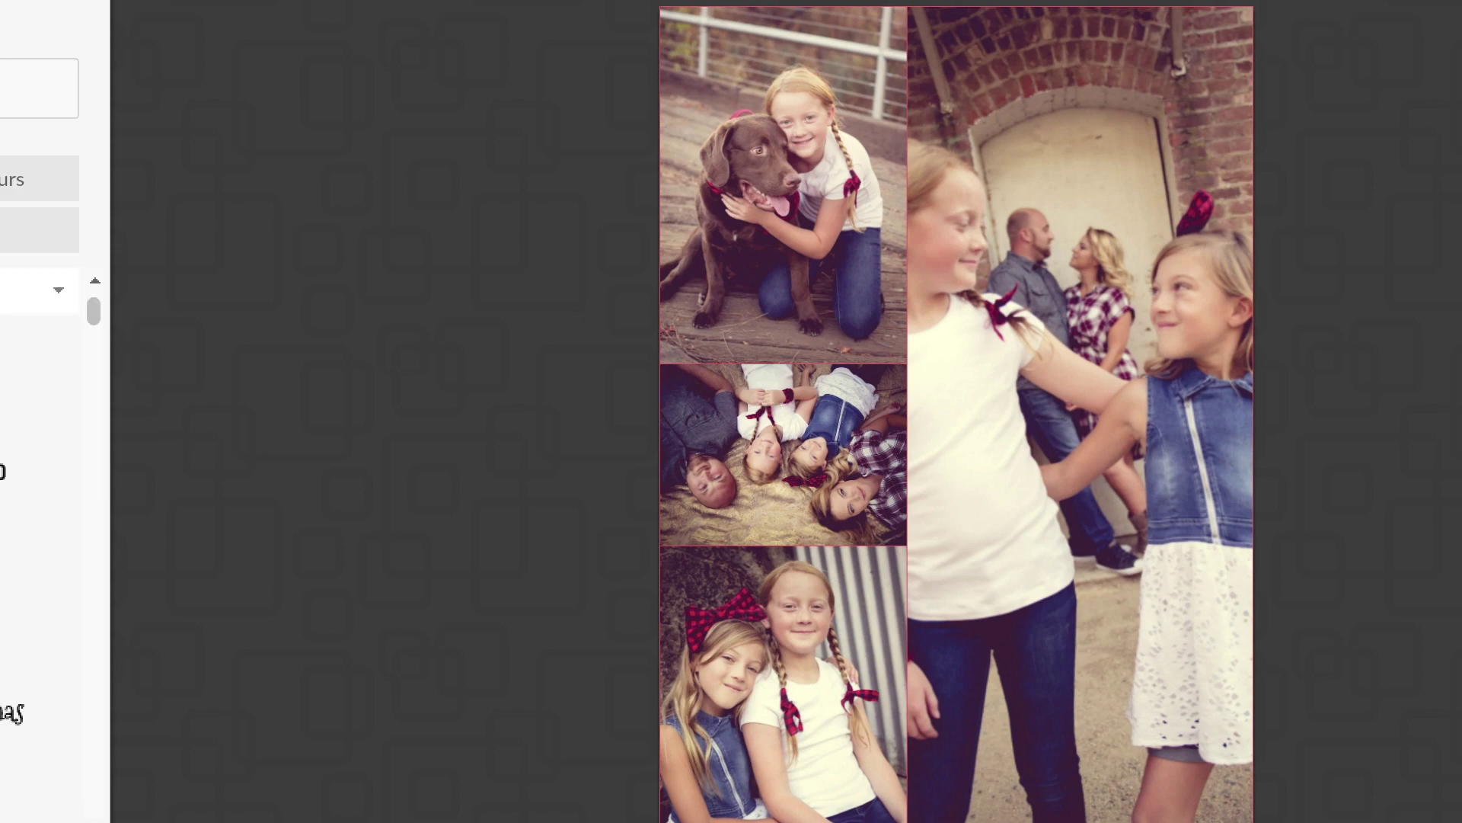
# Step: Add the text "MERRY CHRISTMAS" over the collage and color it white
pyautogui.click(845, 444)
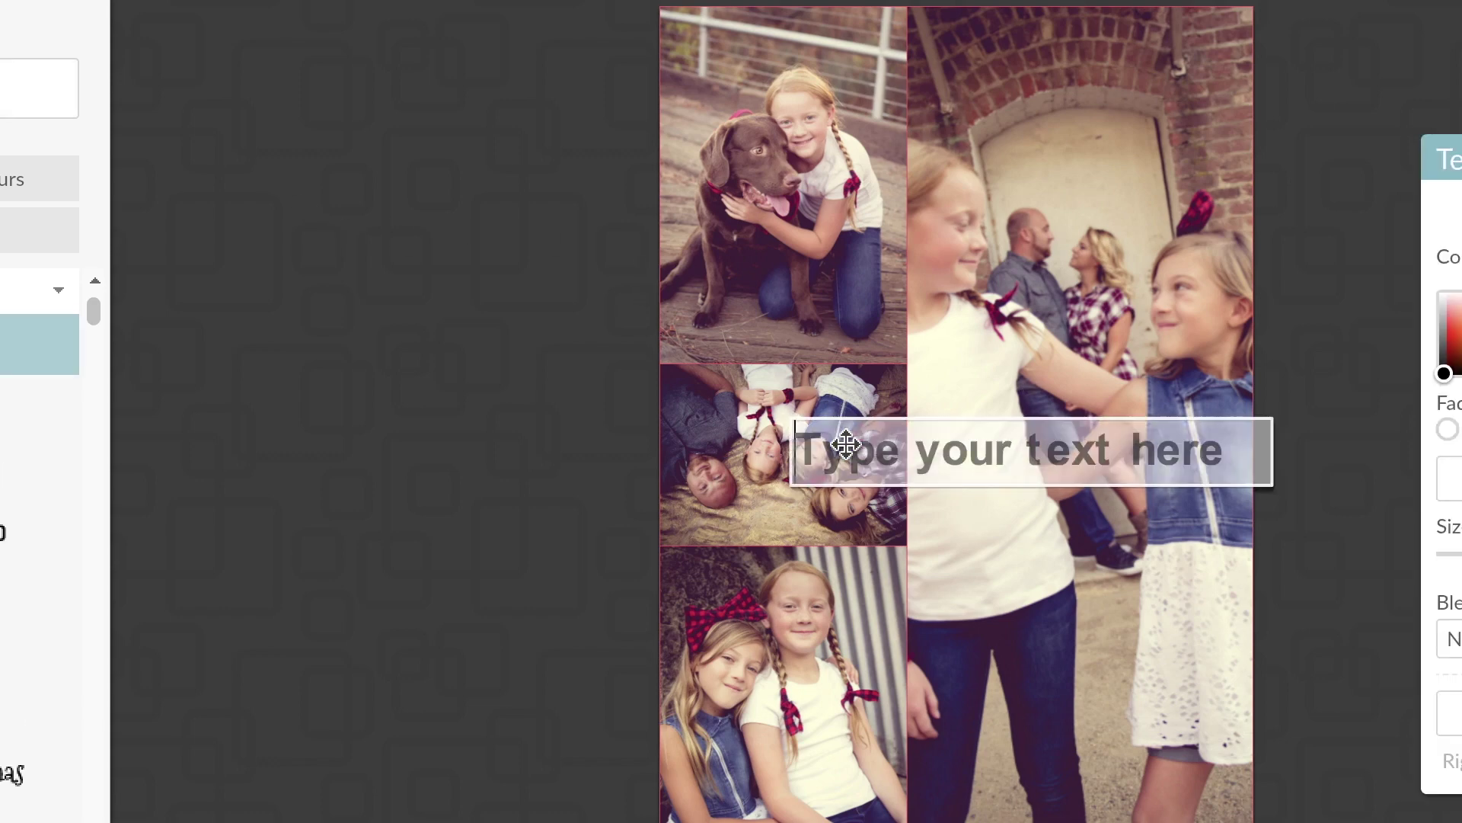
pyautogui.write('MERR')
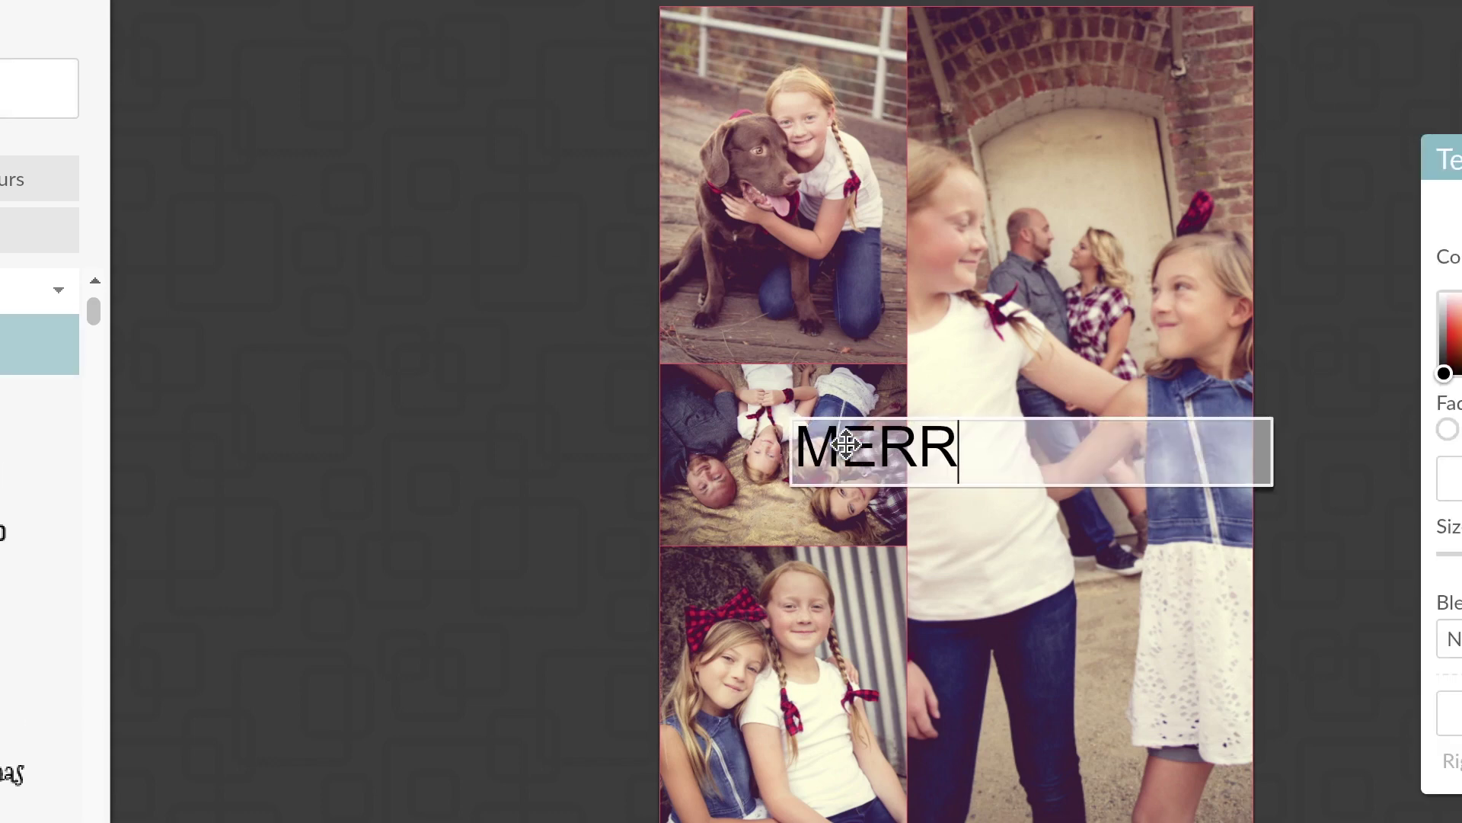
pyautogui.write('Y CHRISTMAS')
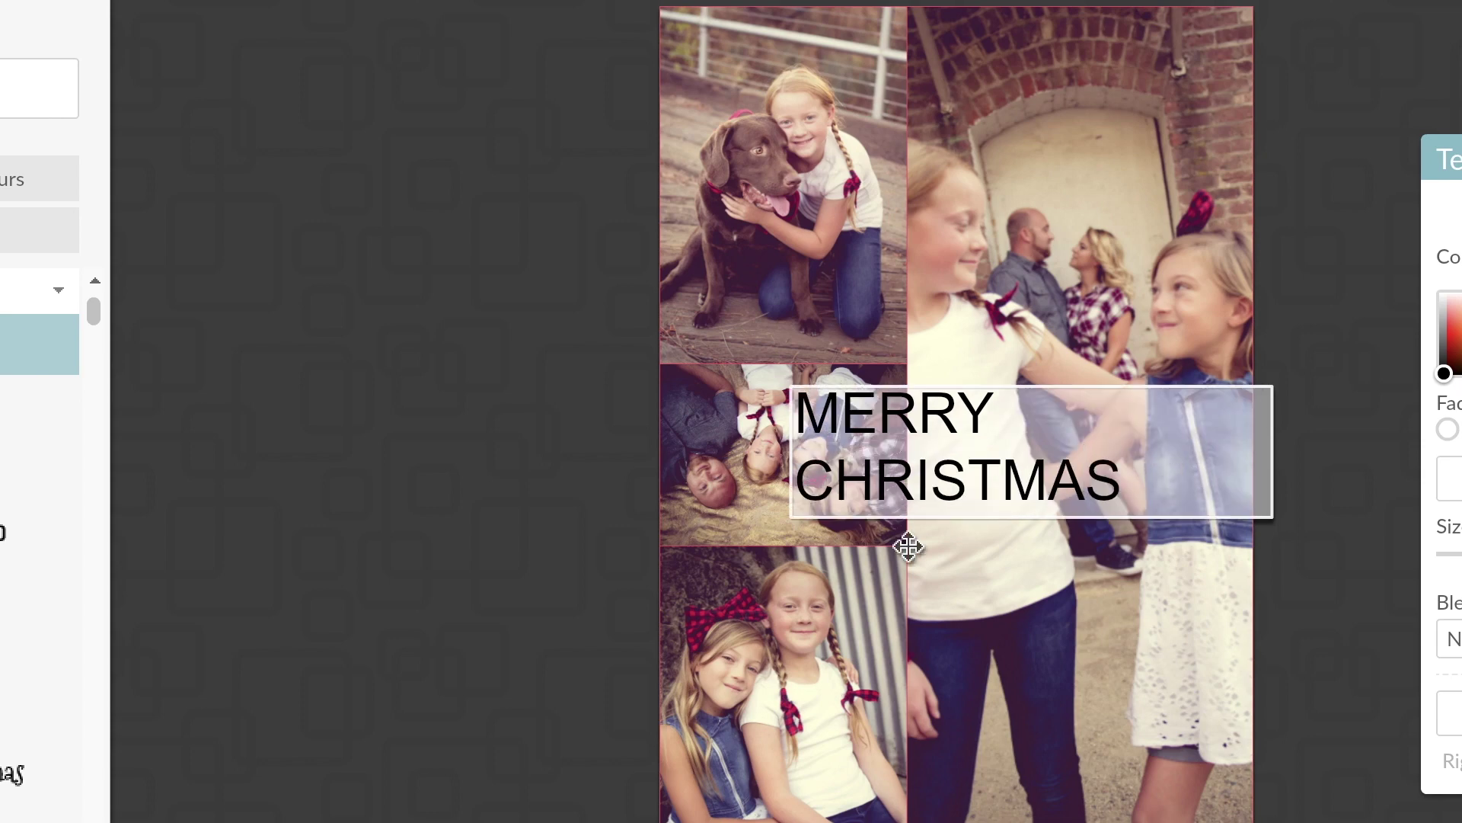
pyautogui.press('Escape')
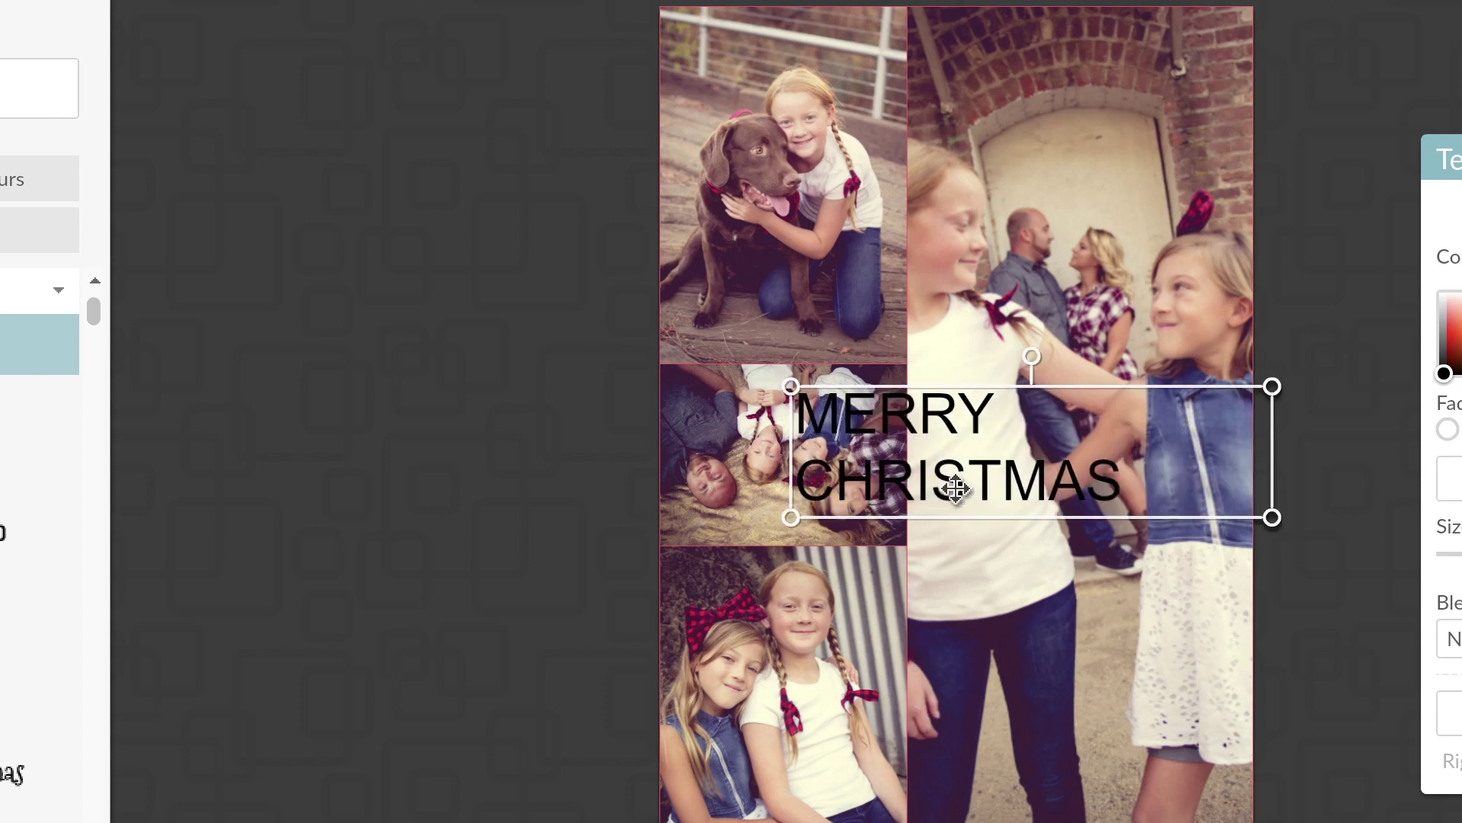
pyautogui.moveTo(1445, 375); pyautogui.dragTo(1439, 238)
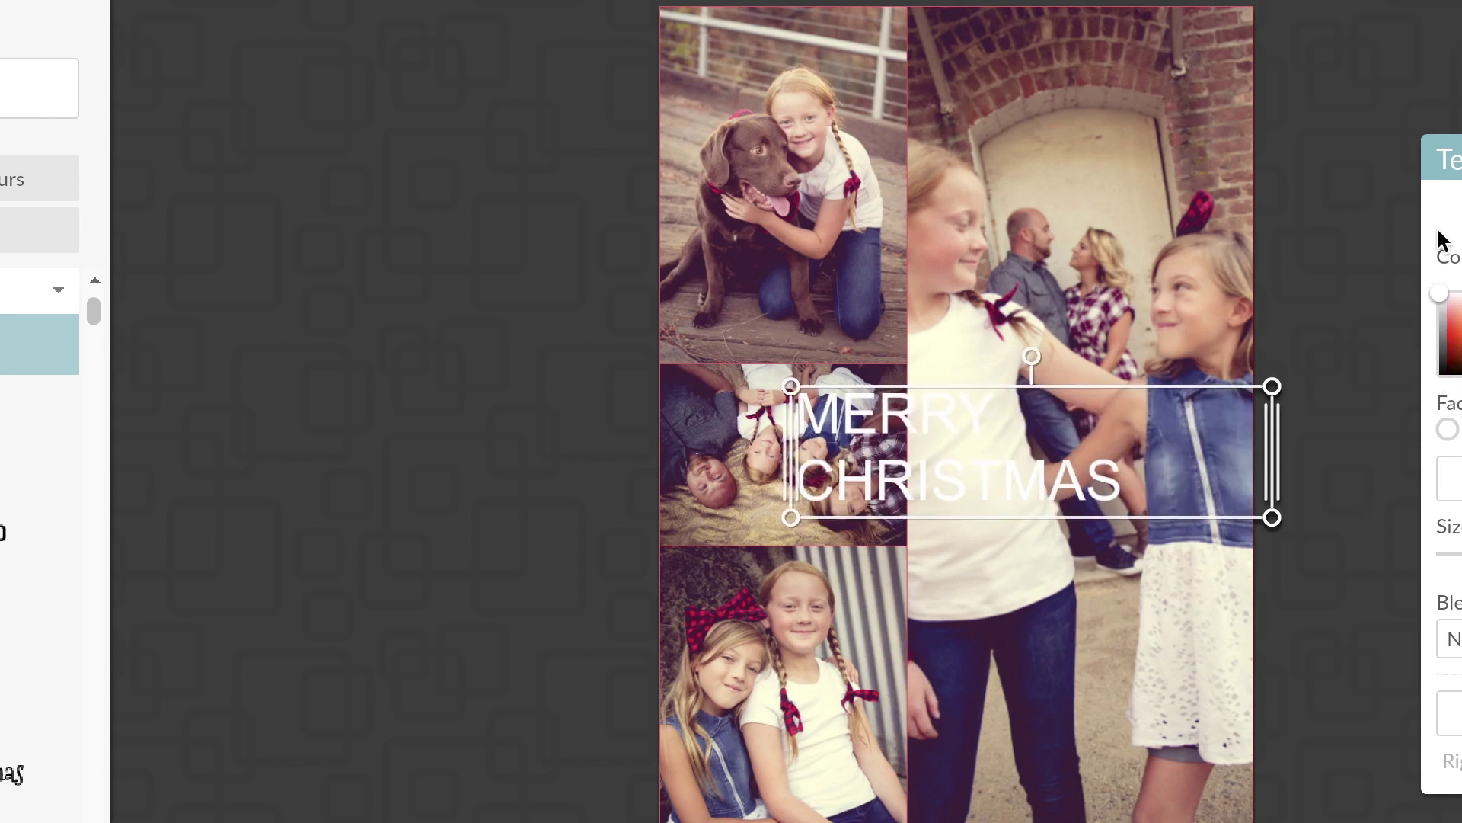
# Step: Set the text's blend mode to Difference and its color to light blue (54a2ff)
pyautogui.click(1451, 638)
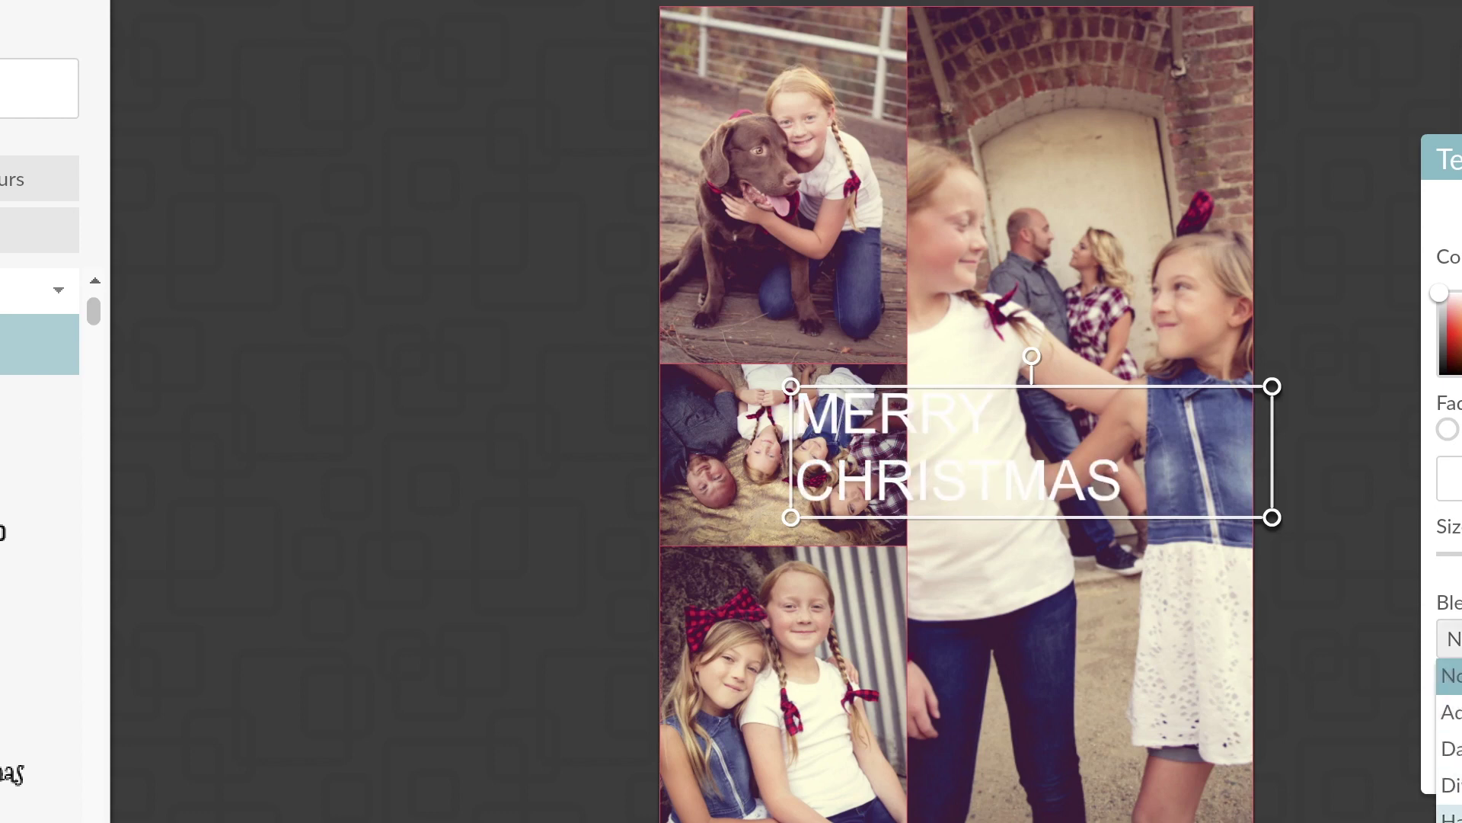
pyautogui.click(1451, 821)
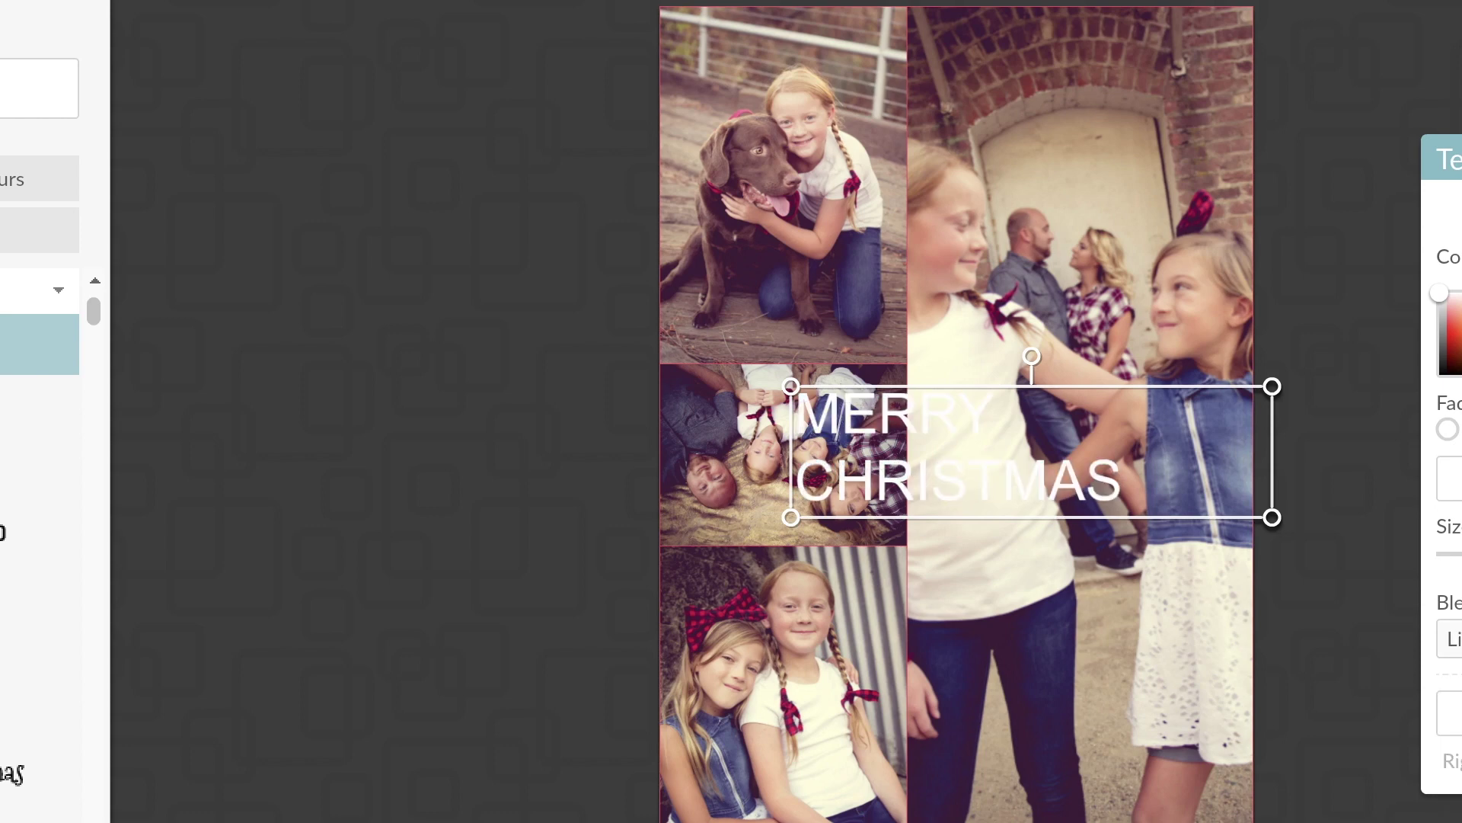
pyautogui.click(1451, 639)
pyautogui.press('d')
pyautogui.press('Return')
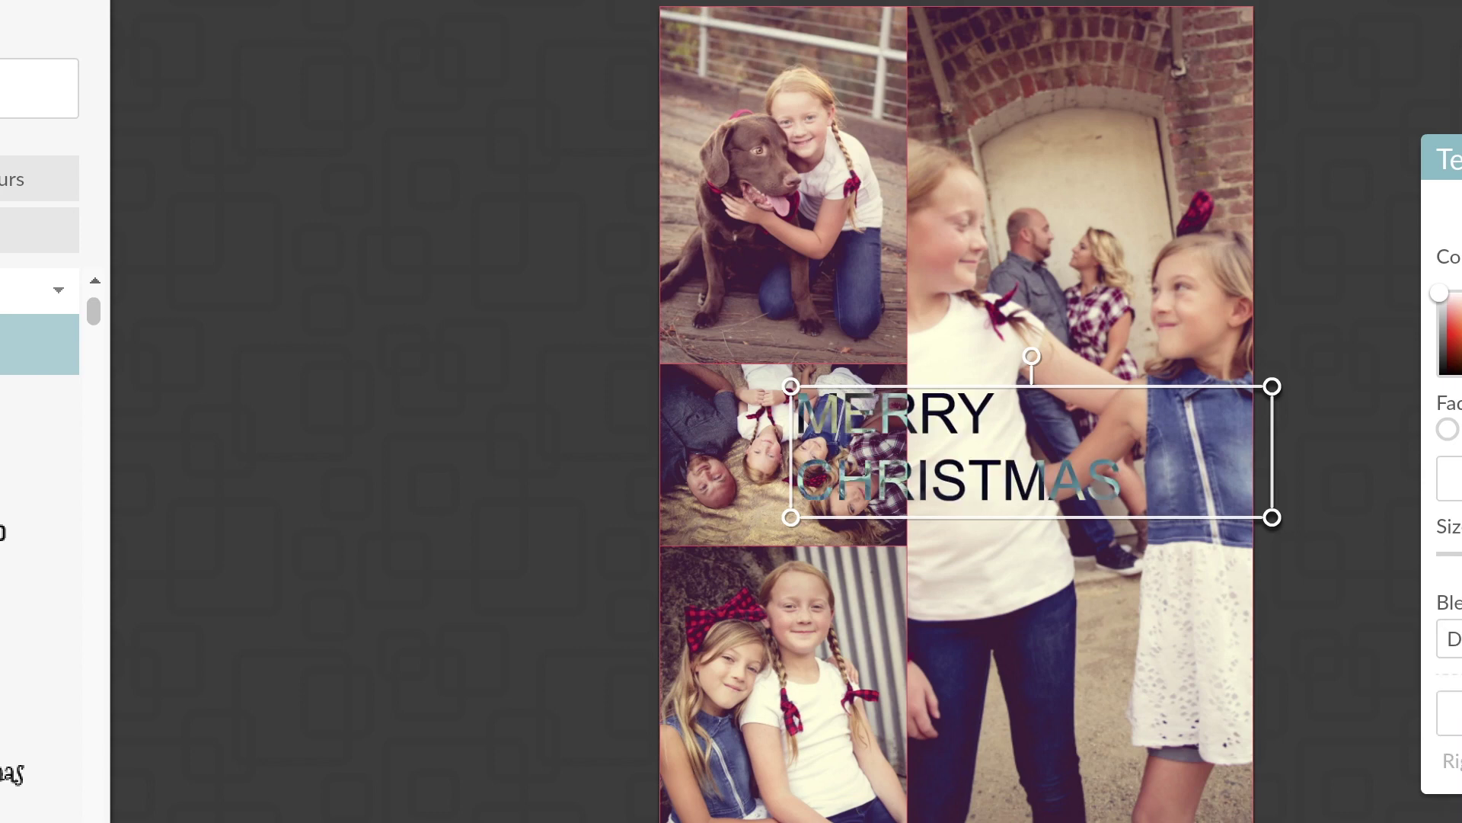
pyautogui.moveTo(1440, 293); pyautogui.dragTo(1461, 320)
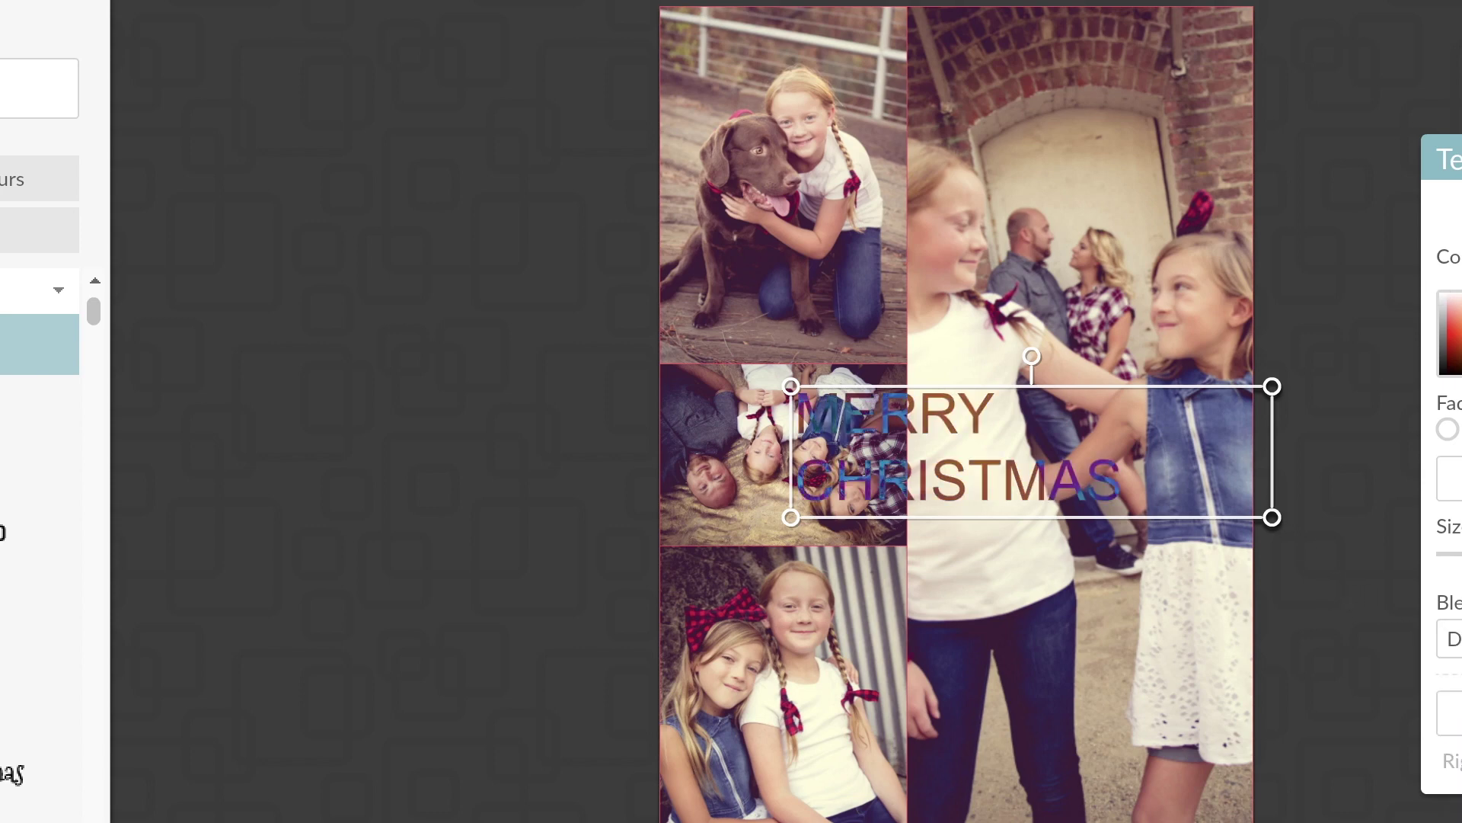
# Step: Enlarge the "MERRY CHRISTMAS" text to size 106 and move it over the lower half of the brick-wall photo
pyautogui.moveTo(1271, 524); pyautogui.dragTo(1332, 532)
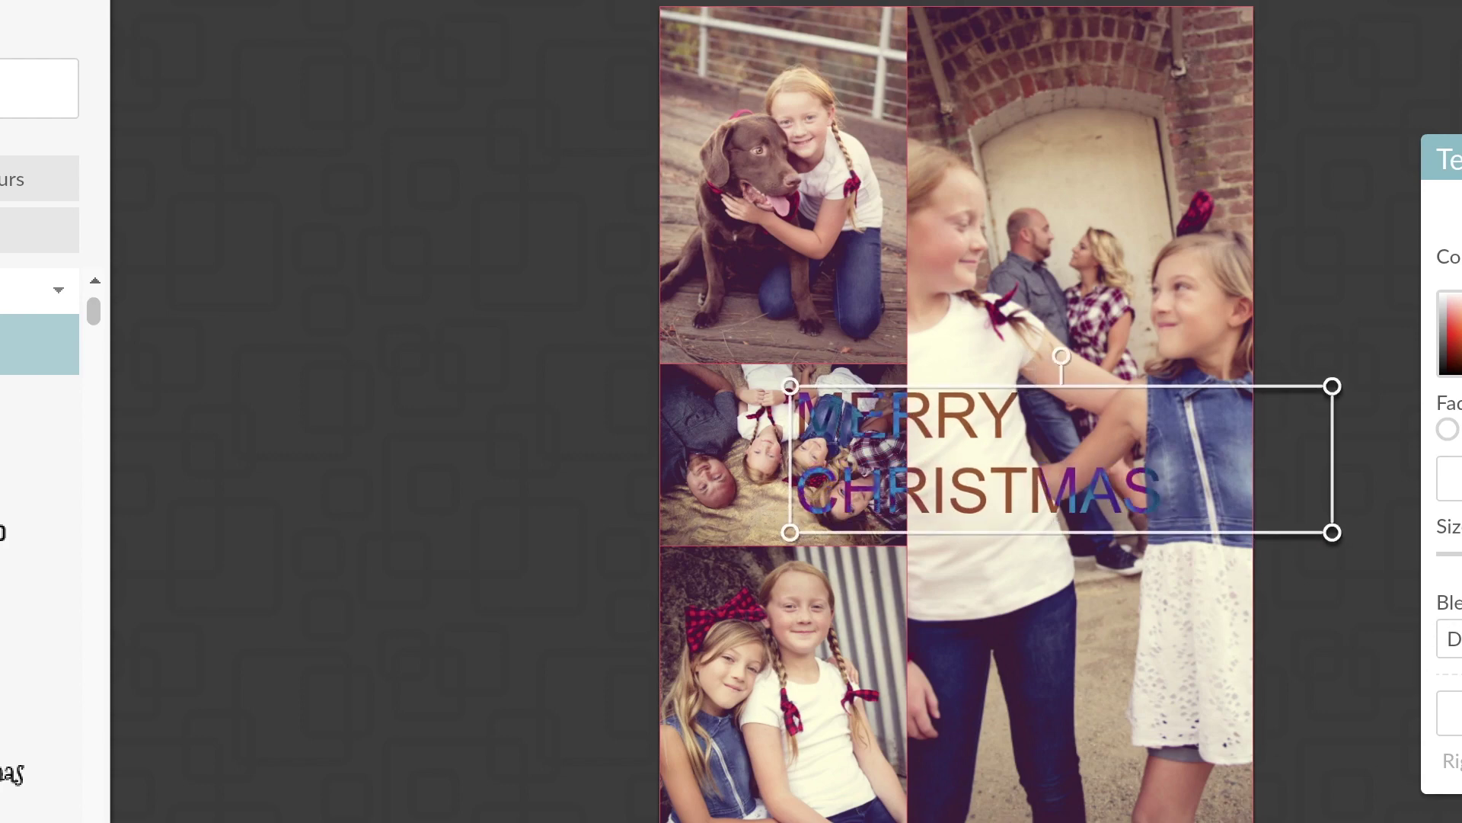
pyautogui.moveTo(1444, 553); pyautogui.dragTo(1452, 554)
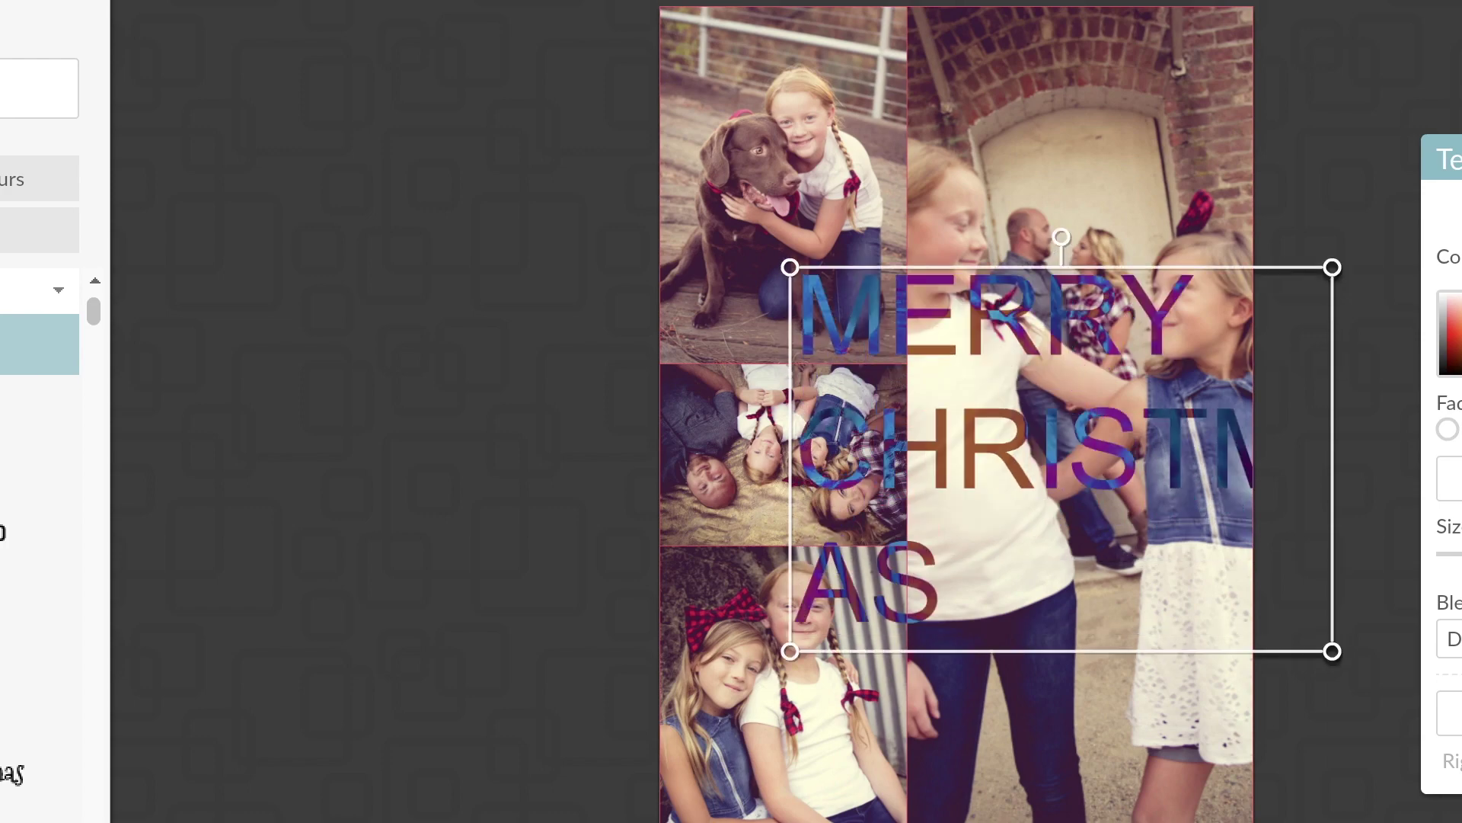
pyautogui.moveTo(1145, 428); pyautogui.dragTo(1097, 634)
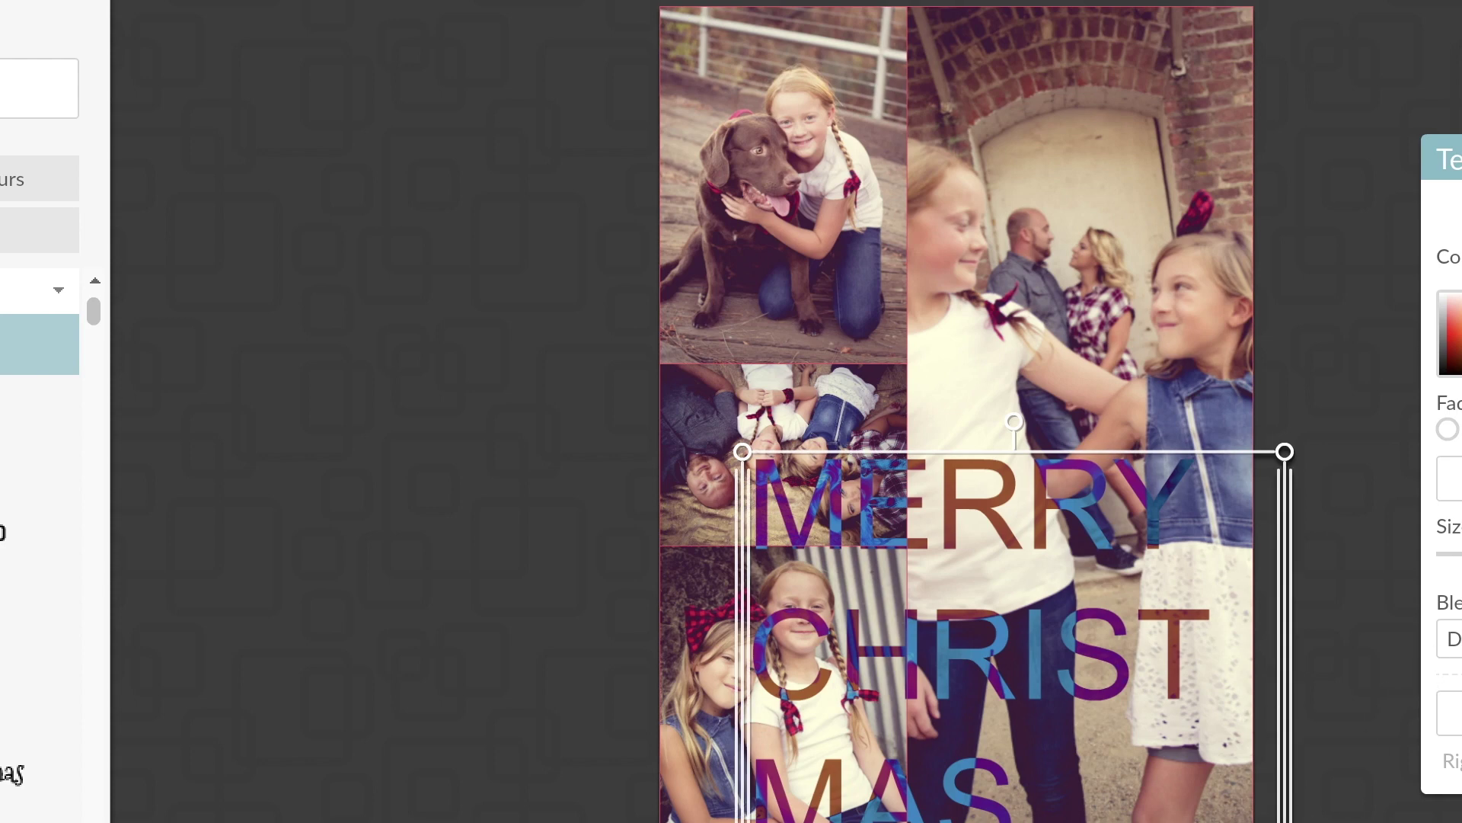
pyautogui.moveTo(1033, 719); pyautogui.dragTo(1208, 696)
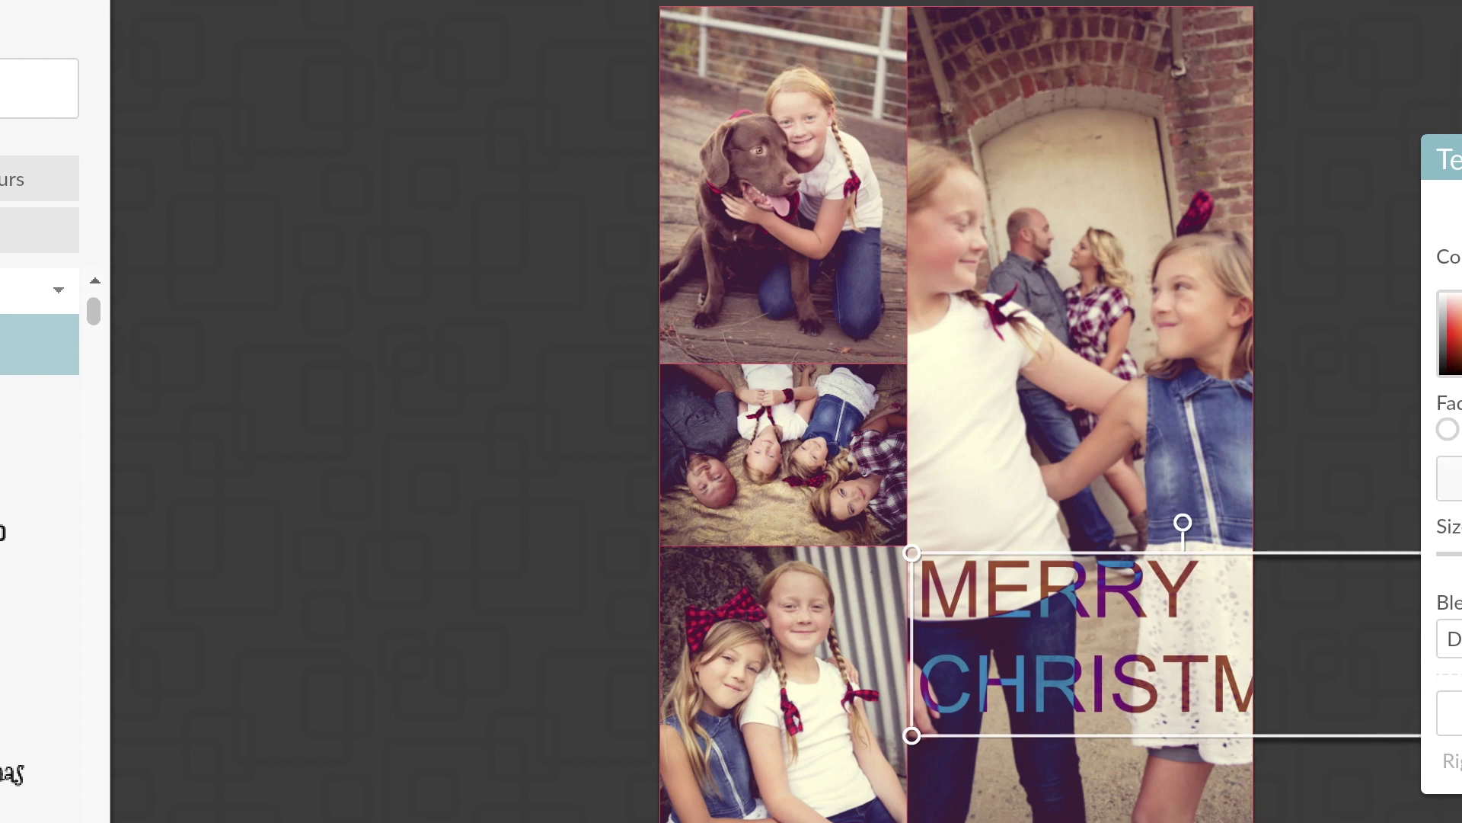
# Step: Fit the text box to the brick-wall photo's width near its bottom edge and right-align the text
pyautogui.moveTo(1452, 164); pyautogui.dragTo(542, 381)
pyautogui.moveTo(1452, 653); pyautogui.dragTo(1261, 707)
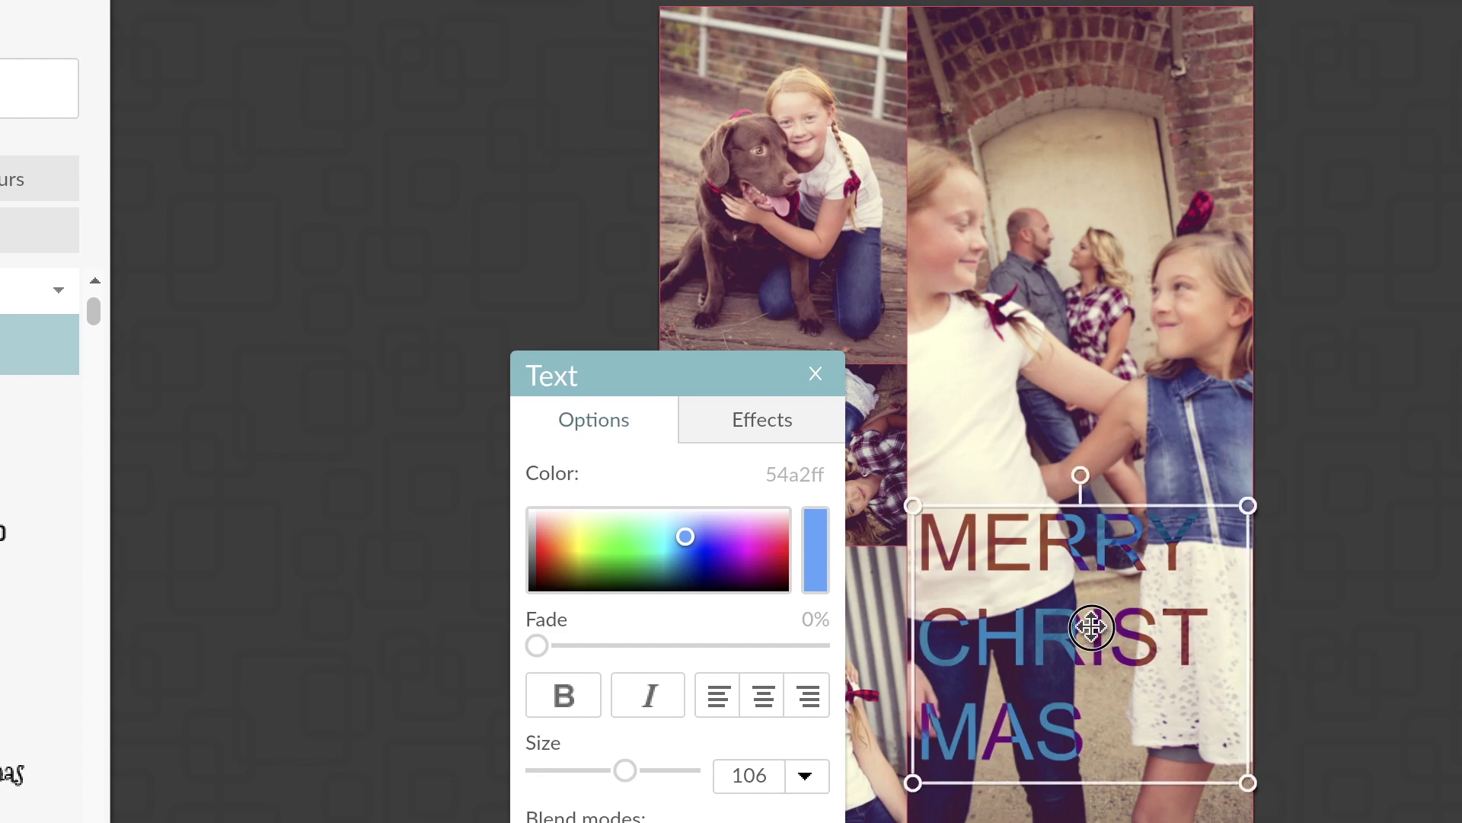
pyautogui.moveTo(1094, 620); pyautogui.dragTo(1094, 749)
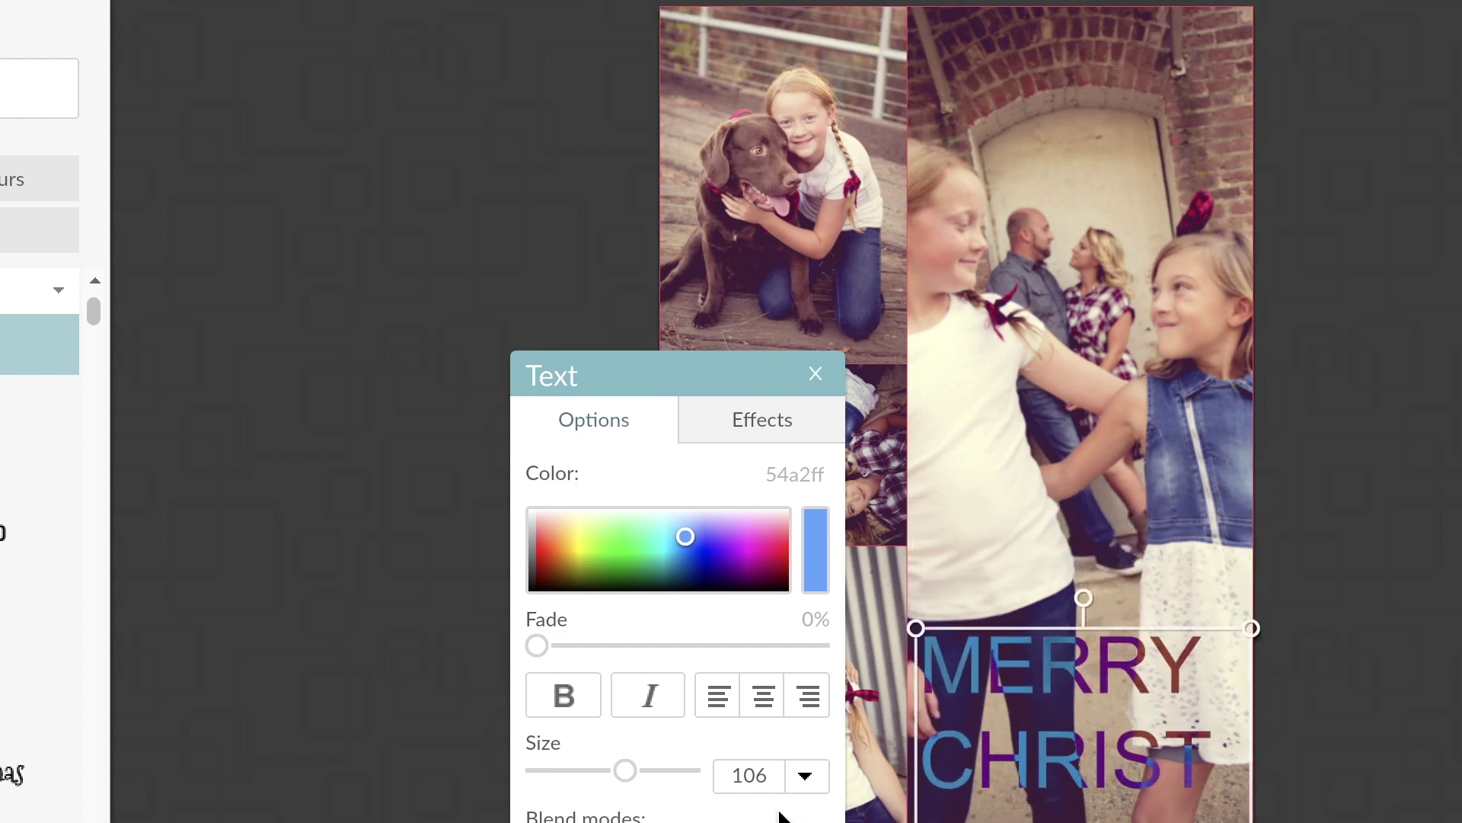
pyautogui.click(806, 701)
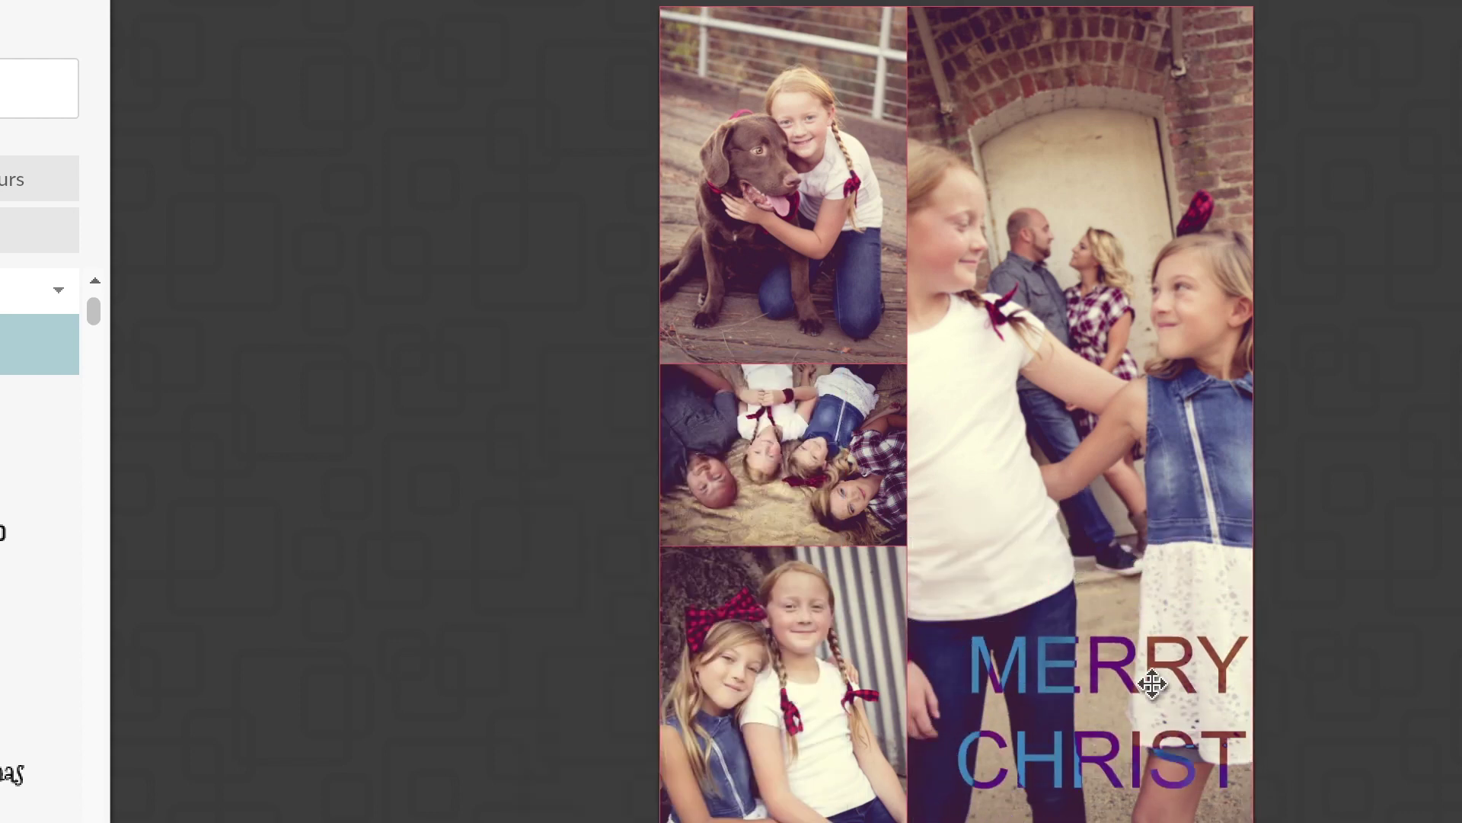
pyautogui.moveTo(1094, 697); pyautogui.dragTo(1087, 686)
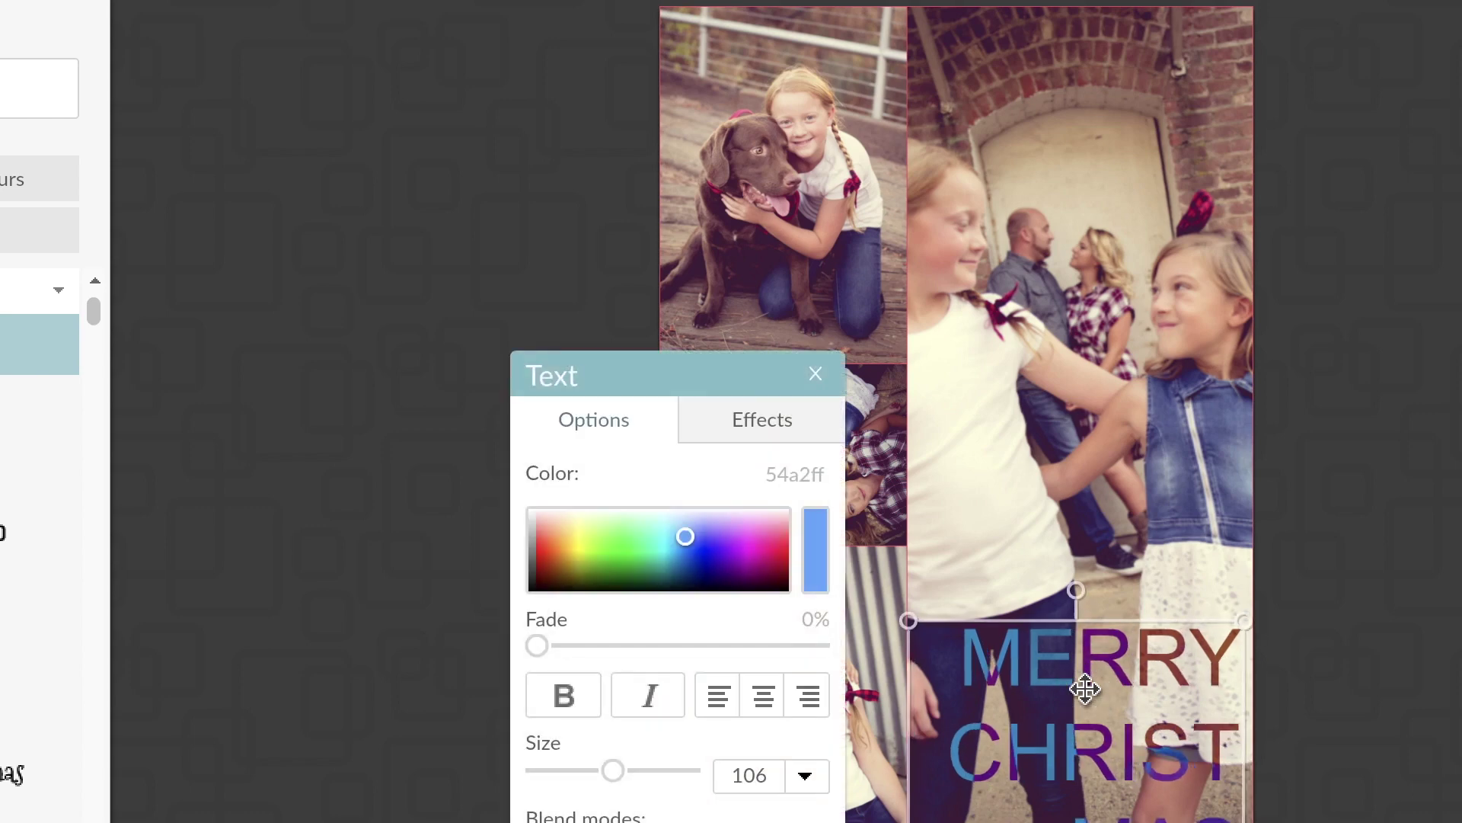
# Step: Recolor the "MERRY CHRISTMAS" text, trying purple (b400a2) and settling on a pinkish red
pyautogui.click(751, 562)
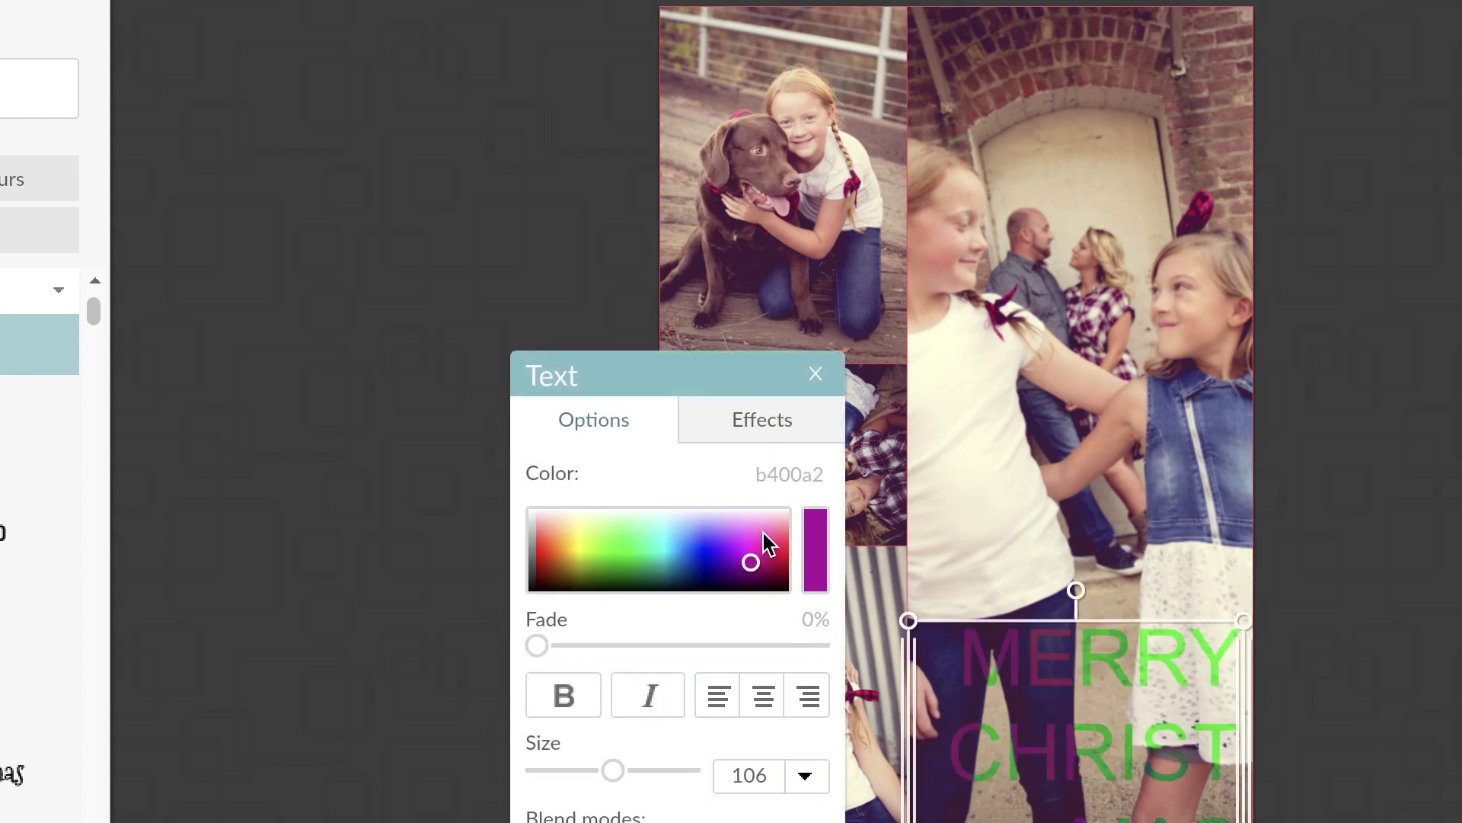
pyautogui.moveTo(724, 387); pyautogui.dragTo(416, 271)
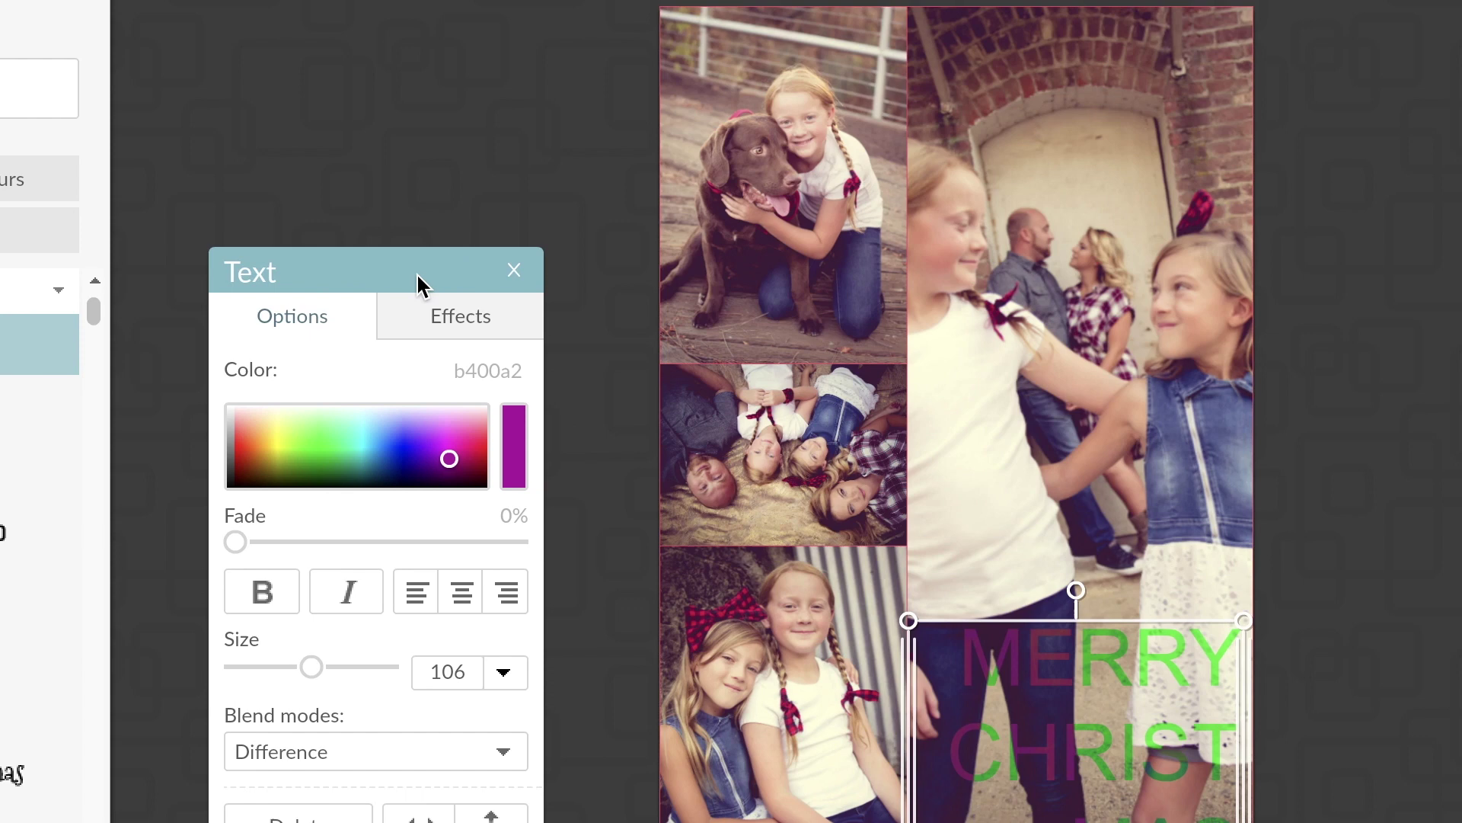
pyautogui.click(472, 439)
pyautogui.click(515, 269)
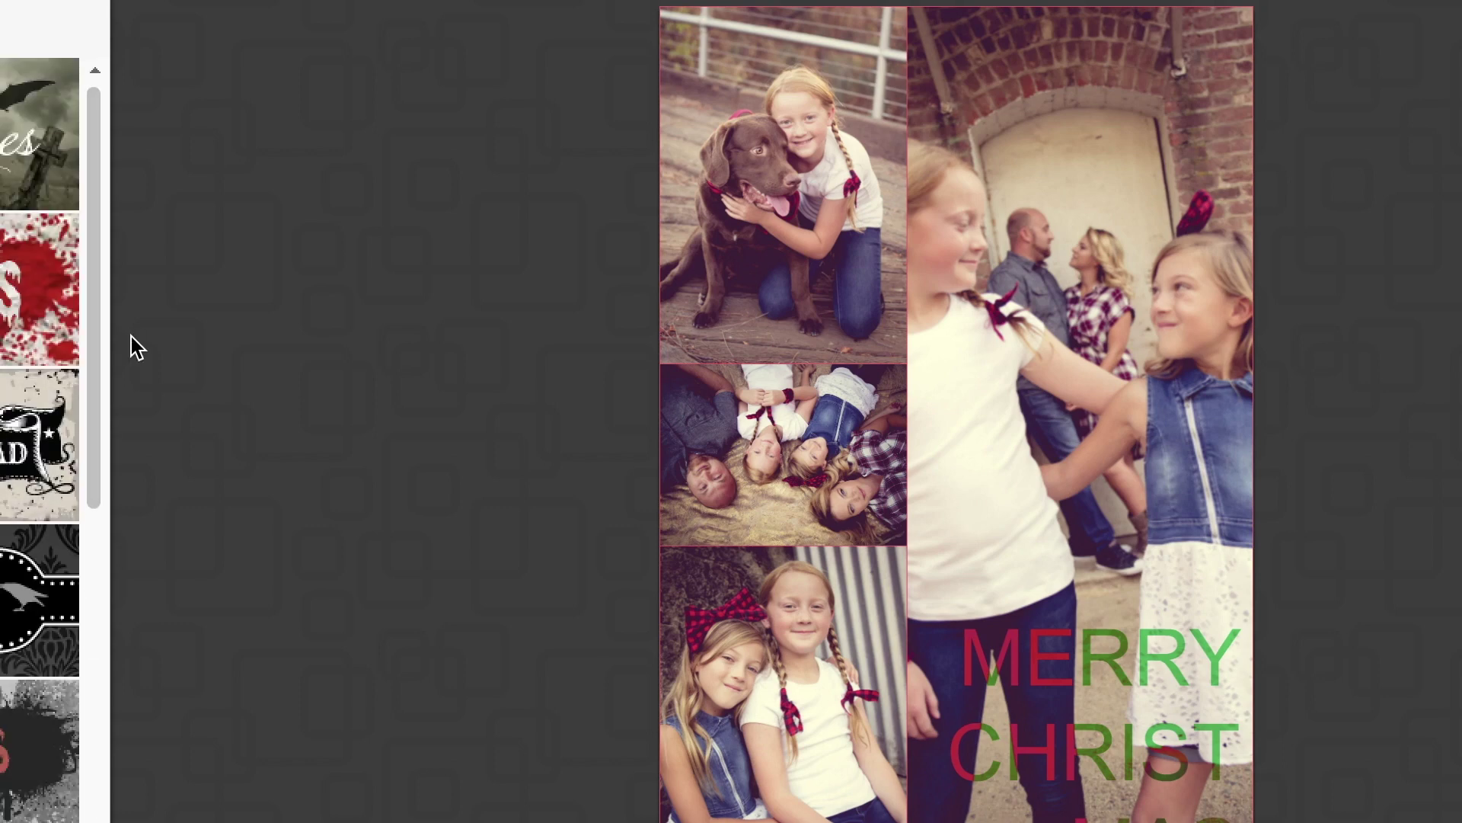
# Step: Add the Santa hat overlay from the red and green winter theme, fitted on the head of the girl with the dog
pyautogui.moveTo(104, 347); pyautogui.dragTo(68, 601)
pyautogui.scroll(-5, 67, 647)
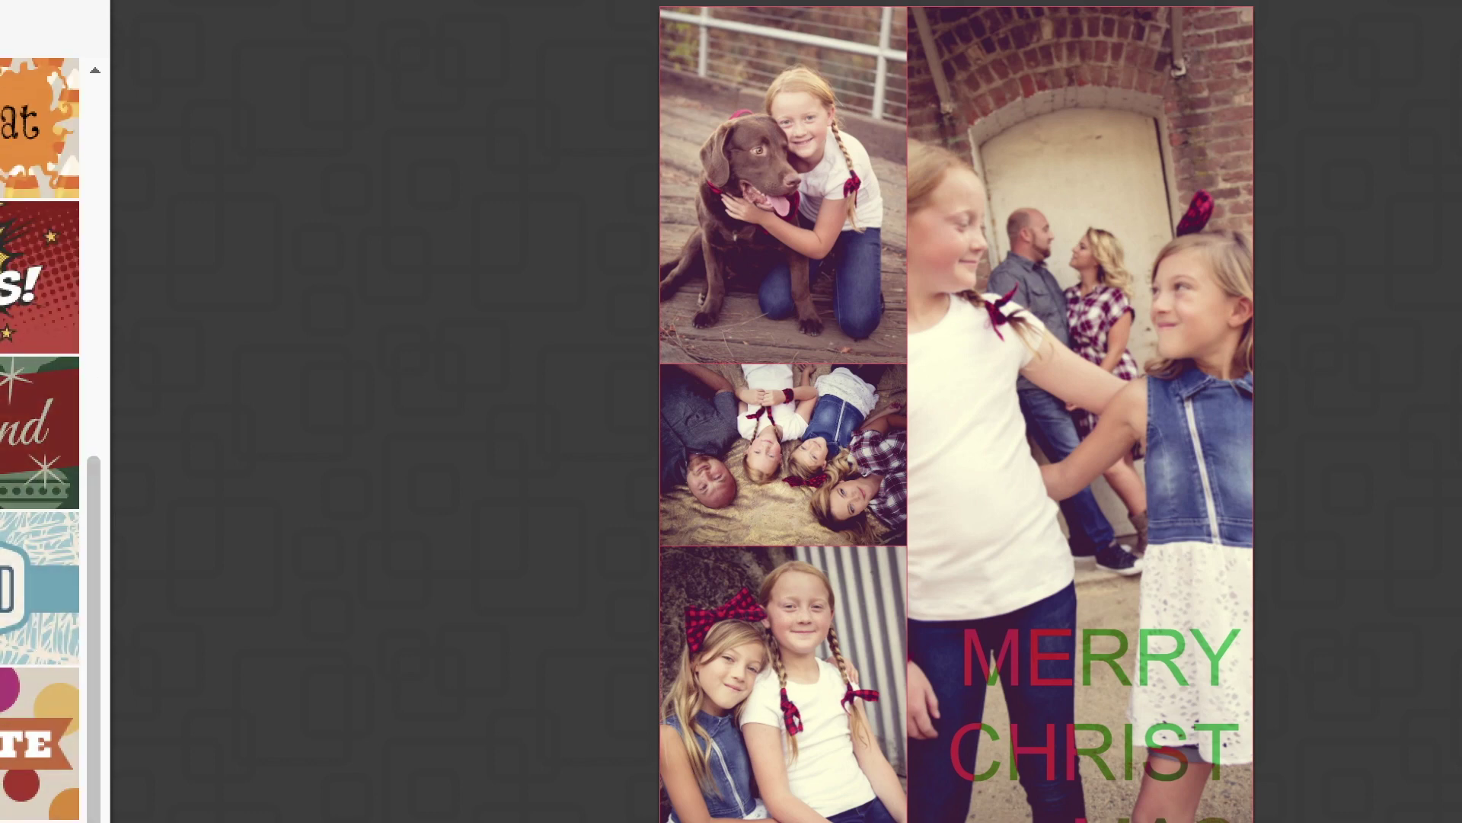
pyautogui.click(40, 433)
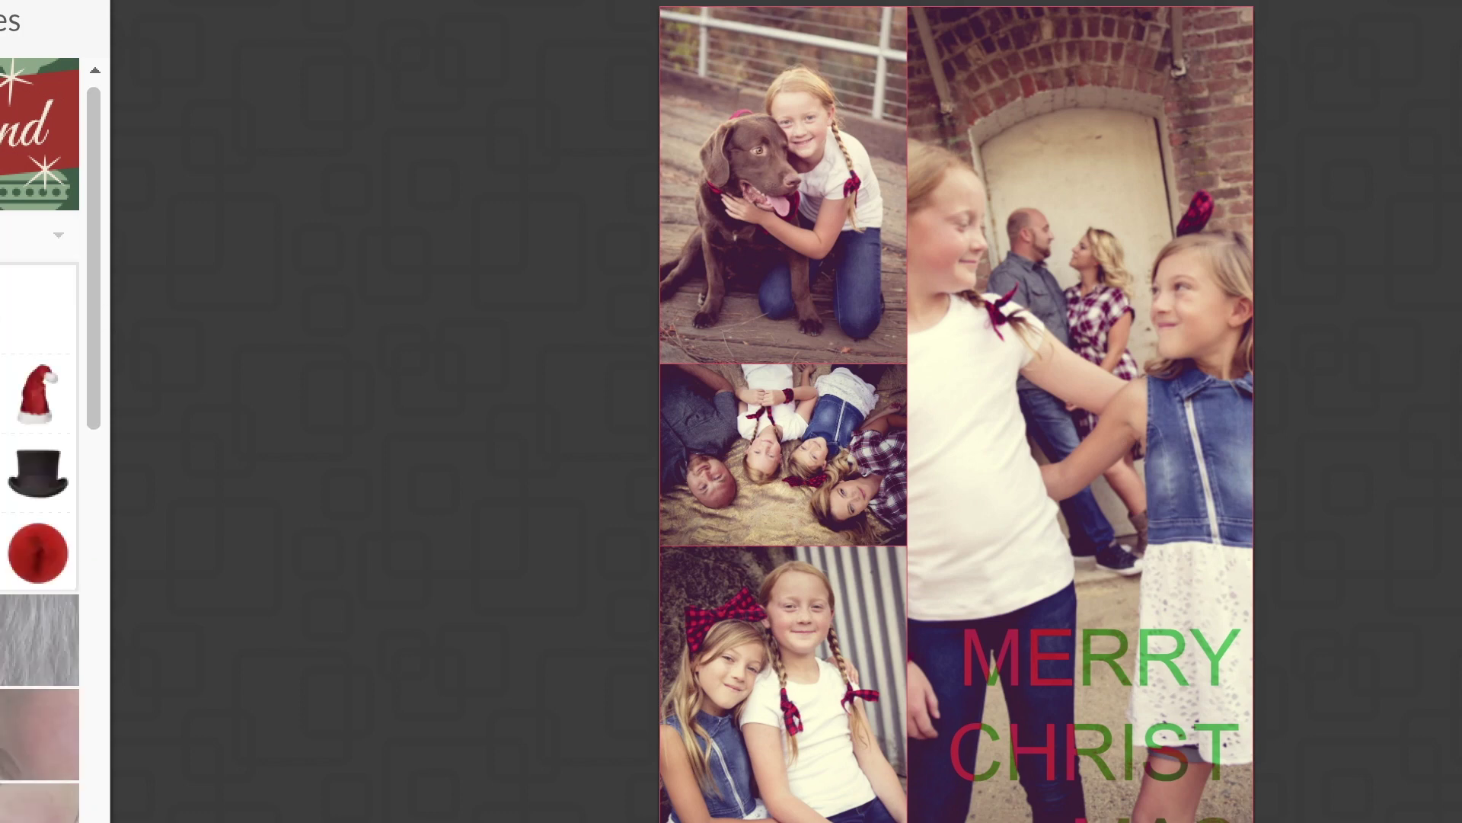
pyautogui.moveTo(988, 397); pyautogui.dragTo(796, 80)
pyautogui.moveTo(858, 133); pyautogui.dragTo(797, 71)
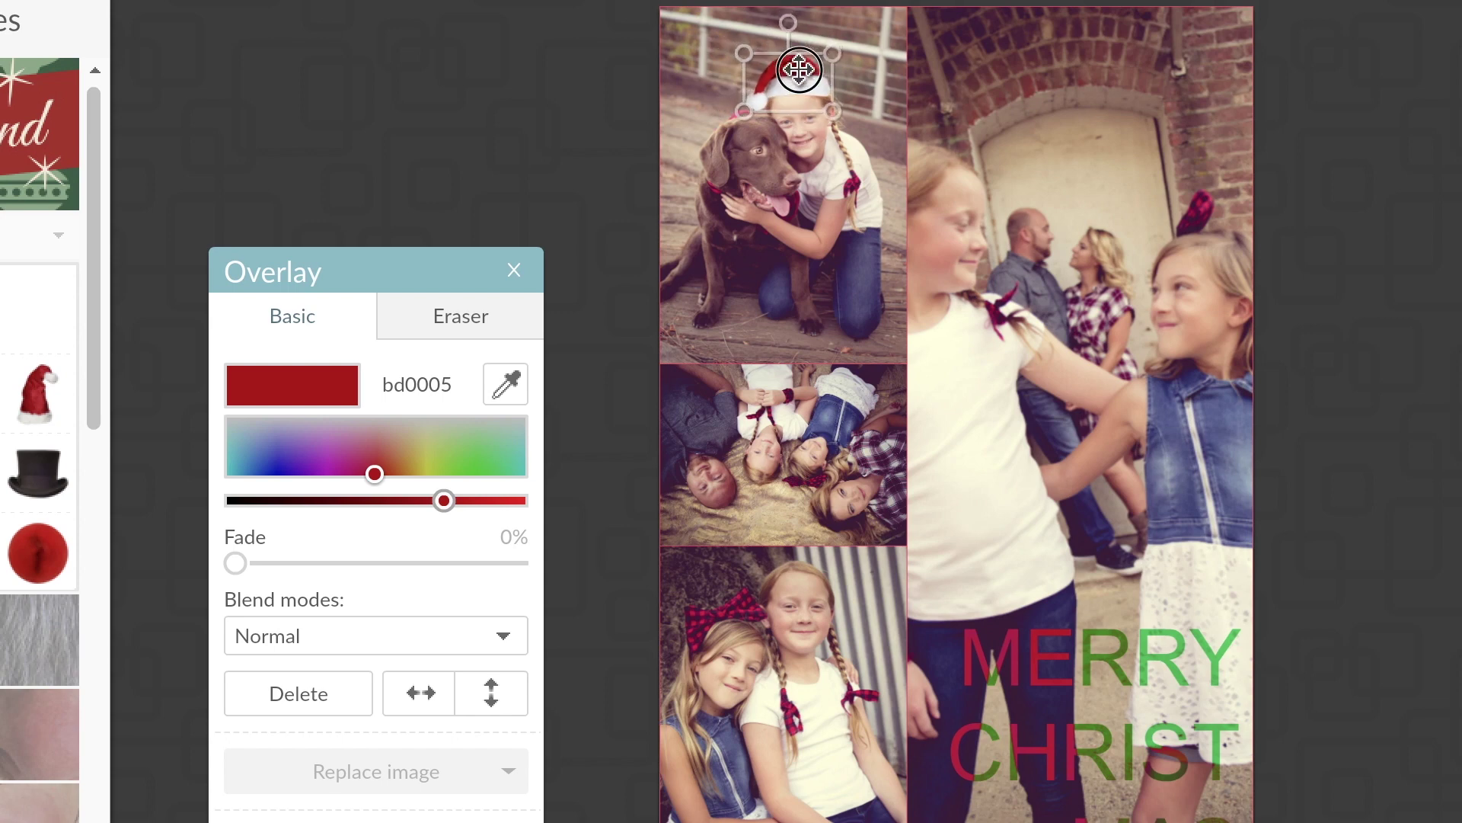
pyautogui.click(591, 107)
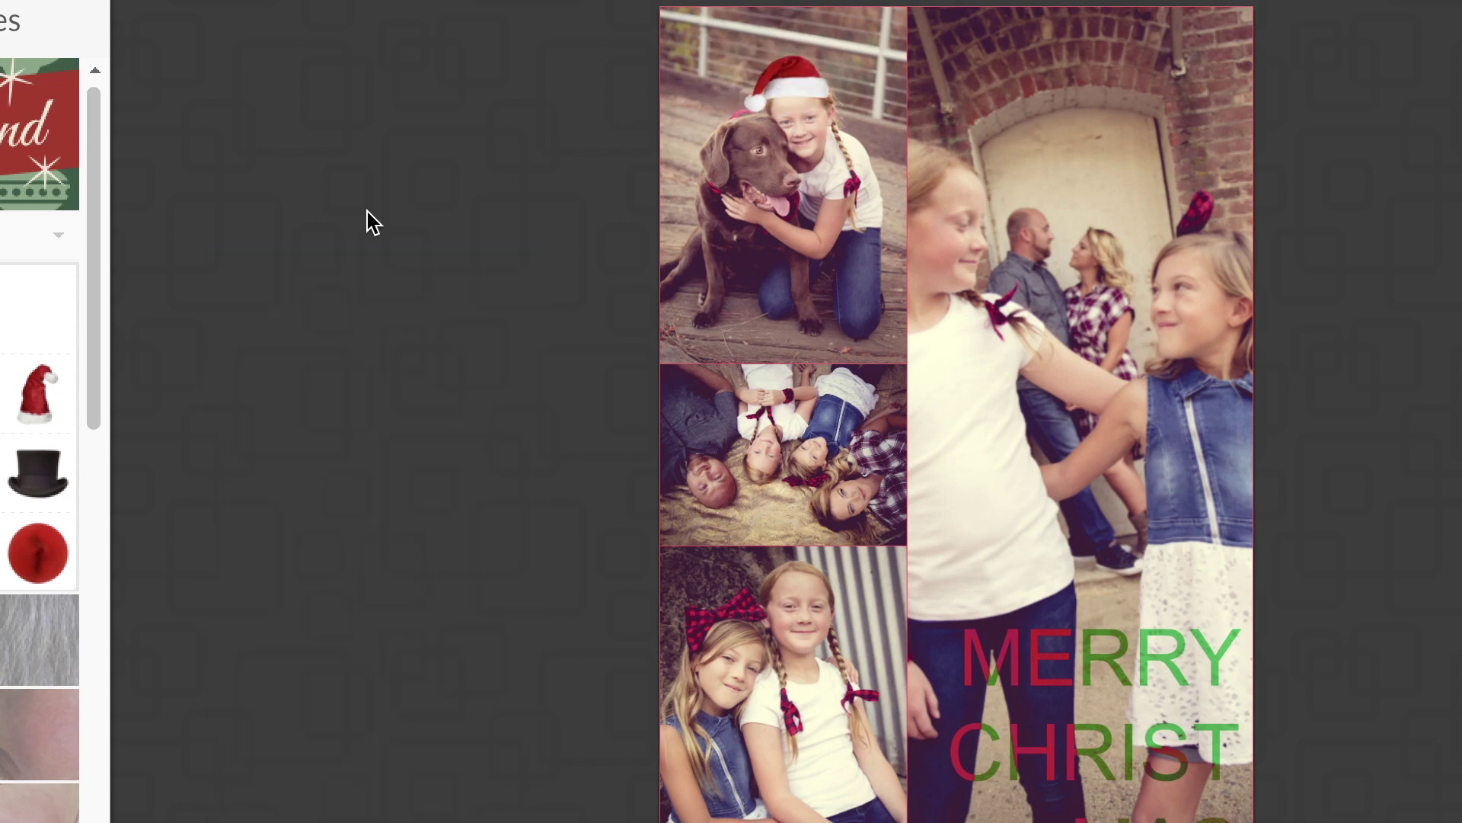
# Step: Enlarge the Santa hat, move it onto the dog's head and set its fade to 39%
pyautogui.click(756, 108)
pyautogui.moveTo(836, 109); pyautogui.dragTo(872, 119)
pyautogui.moveTo(806, 82); pyautogui.dragTo(753, 123)
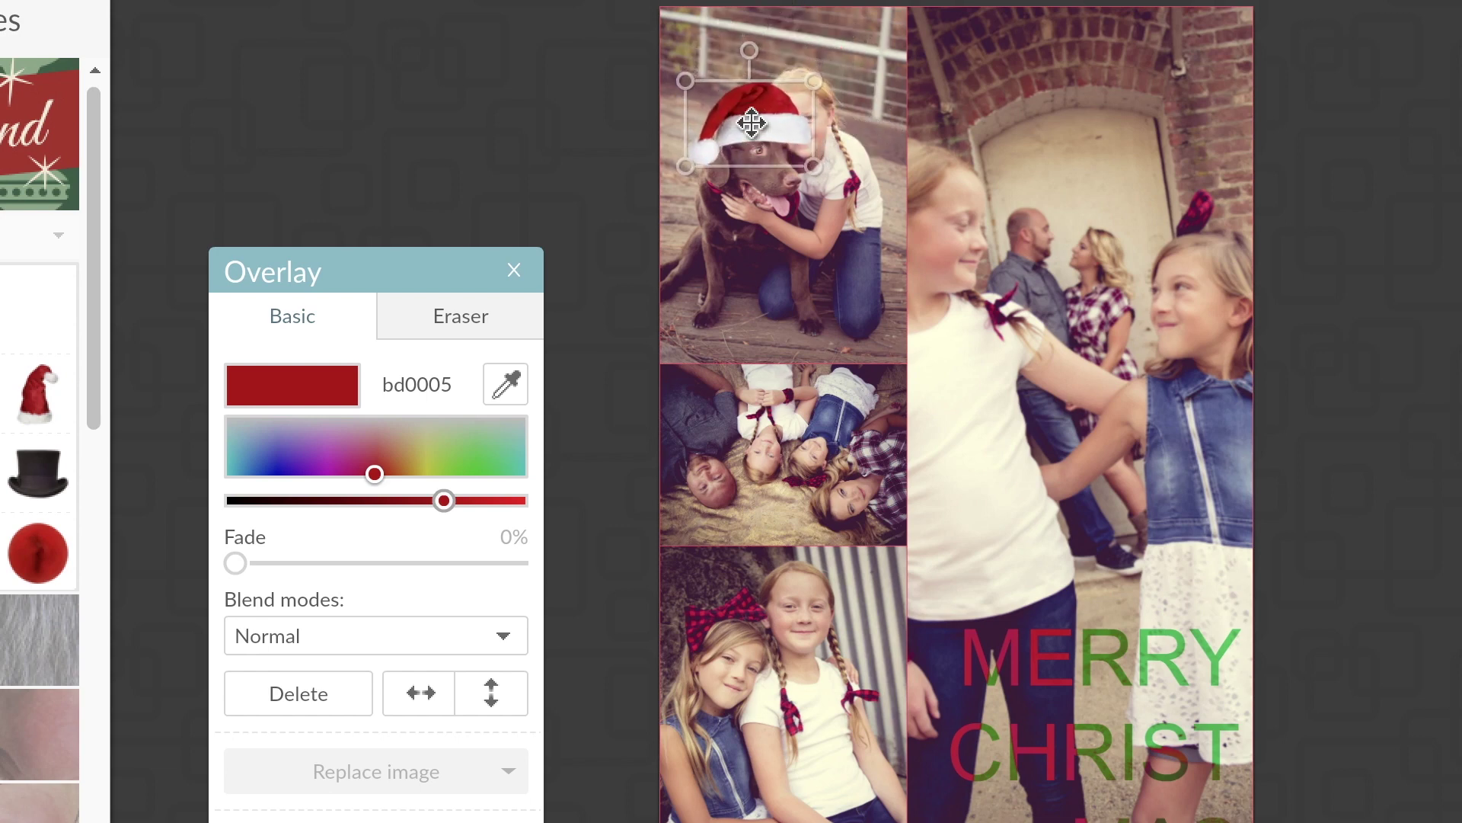
pyautogui.click(347, 564)
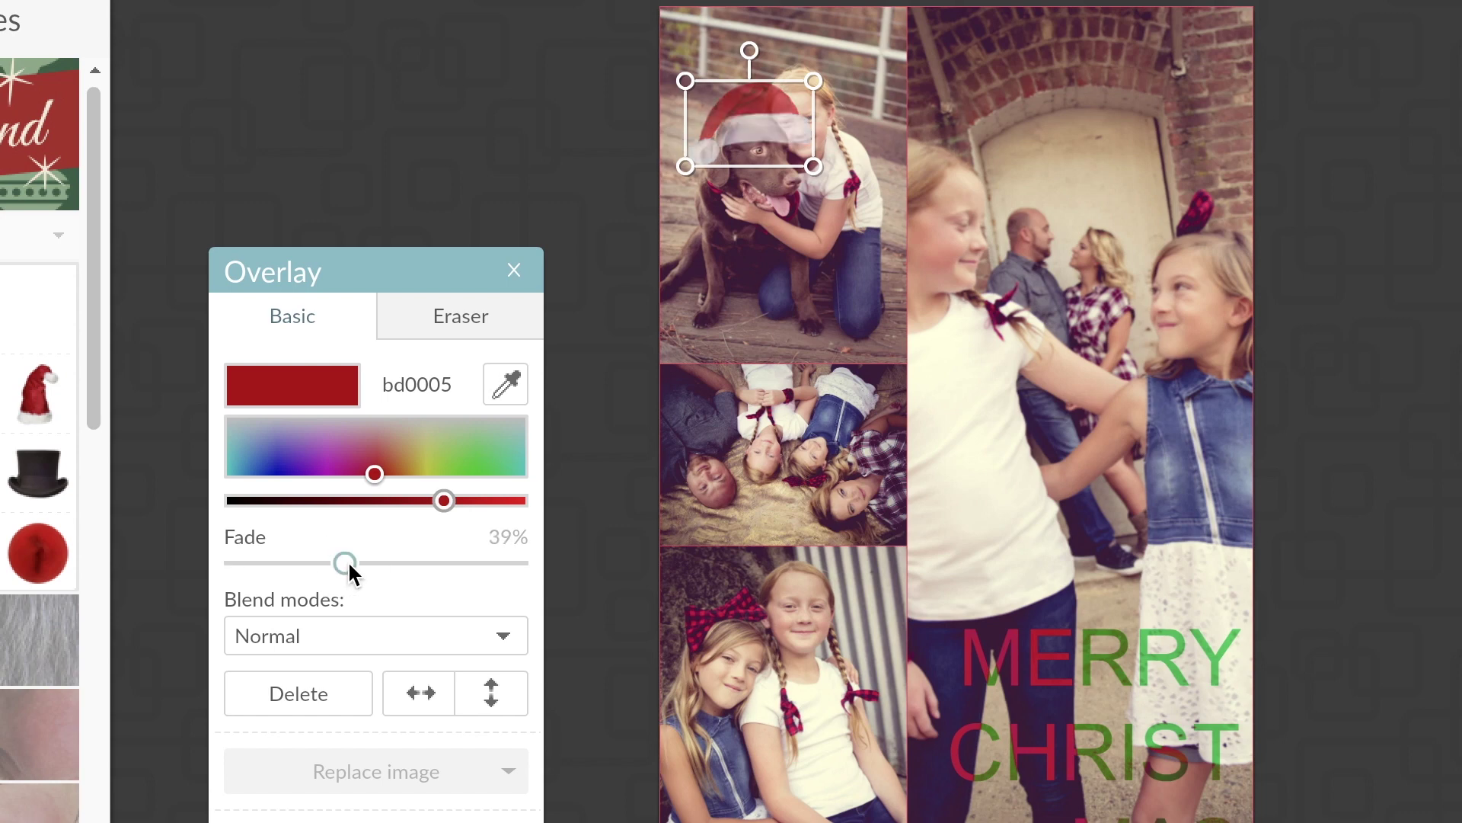
# Step: Erase the part of the Santa hat that overlaps the girl's face and set the hat's fade to 0%
pyautogui.click(455, 300)
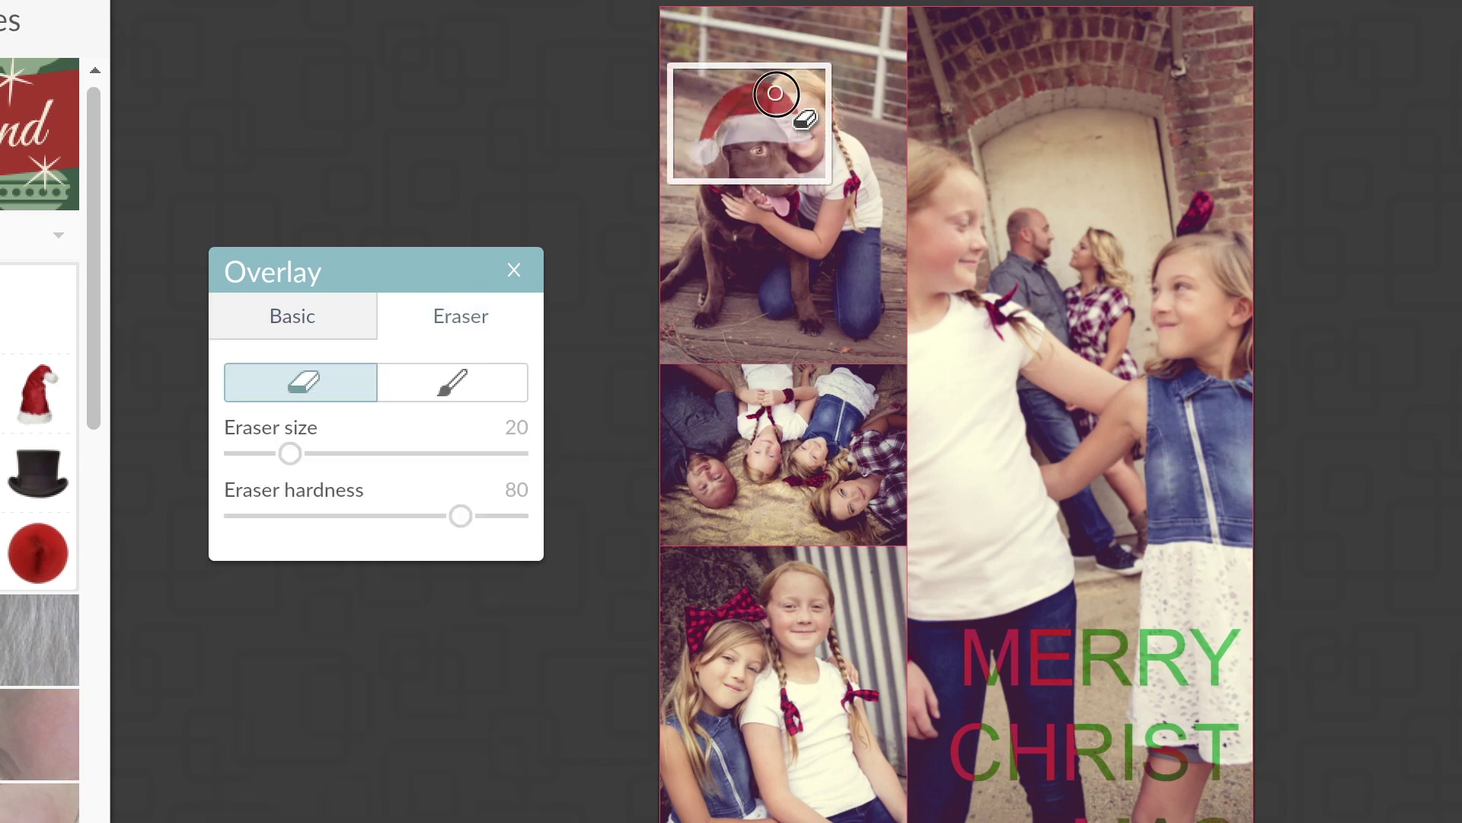
pyautogui.moveTo(778, 93)
pyautogui.mouseDown()
pyautogui.moveTo(805, 137)
pyautogui.moveTo(794, 120)
pyautogui.moveTo(806, 120)
pyautogui.moveTo(803, 135)
pyautogui.moveTo(774, 84)
pyautogui.mouseUp()
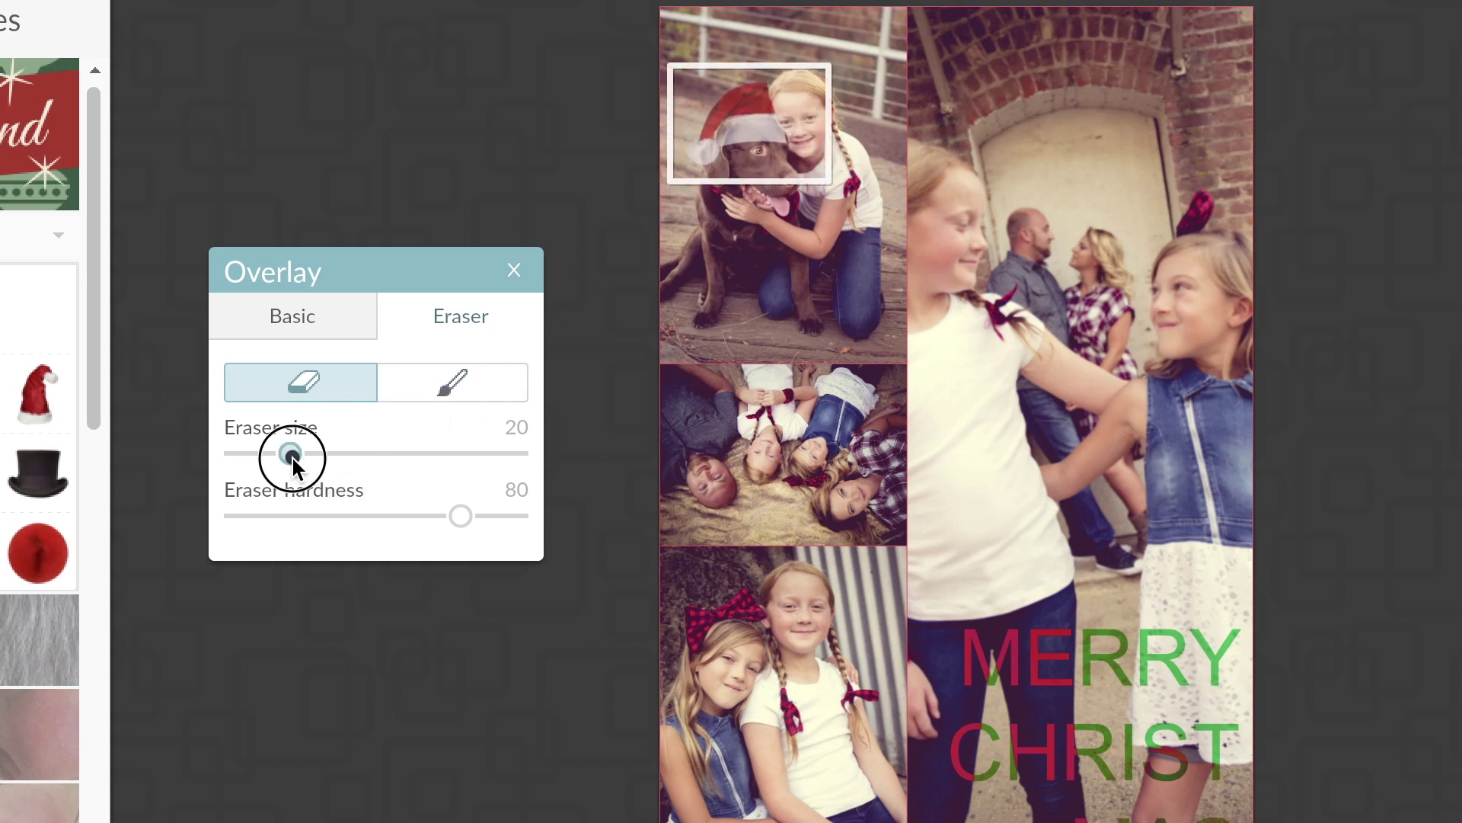
pyautogui.click(311, 326)
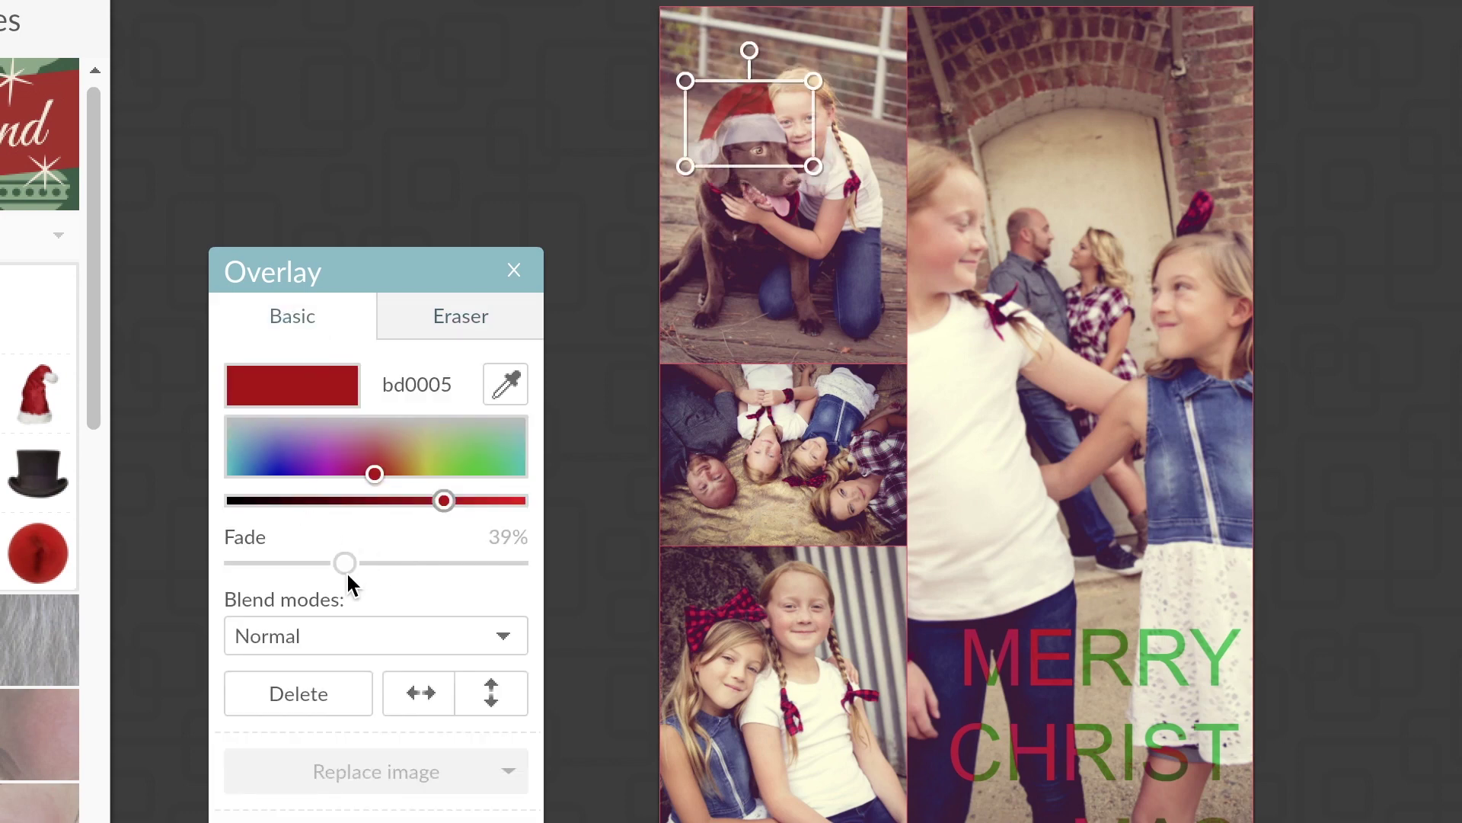
pyautogui.moveTo(250, 565); pyautogui.dragTo(209, 555)
pyautogui.click(757, 408)
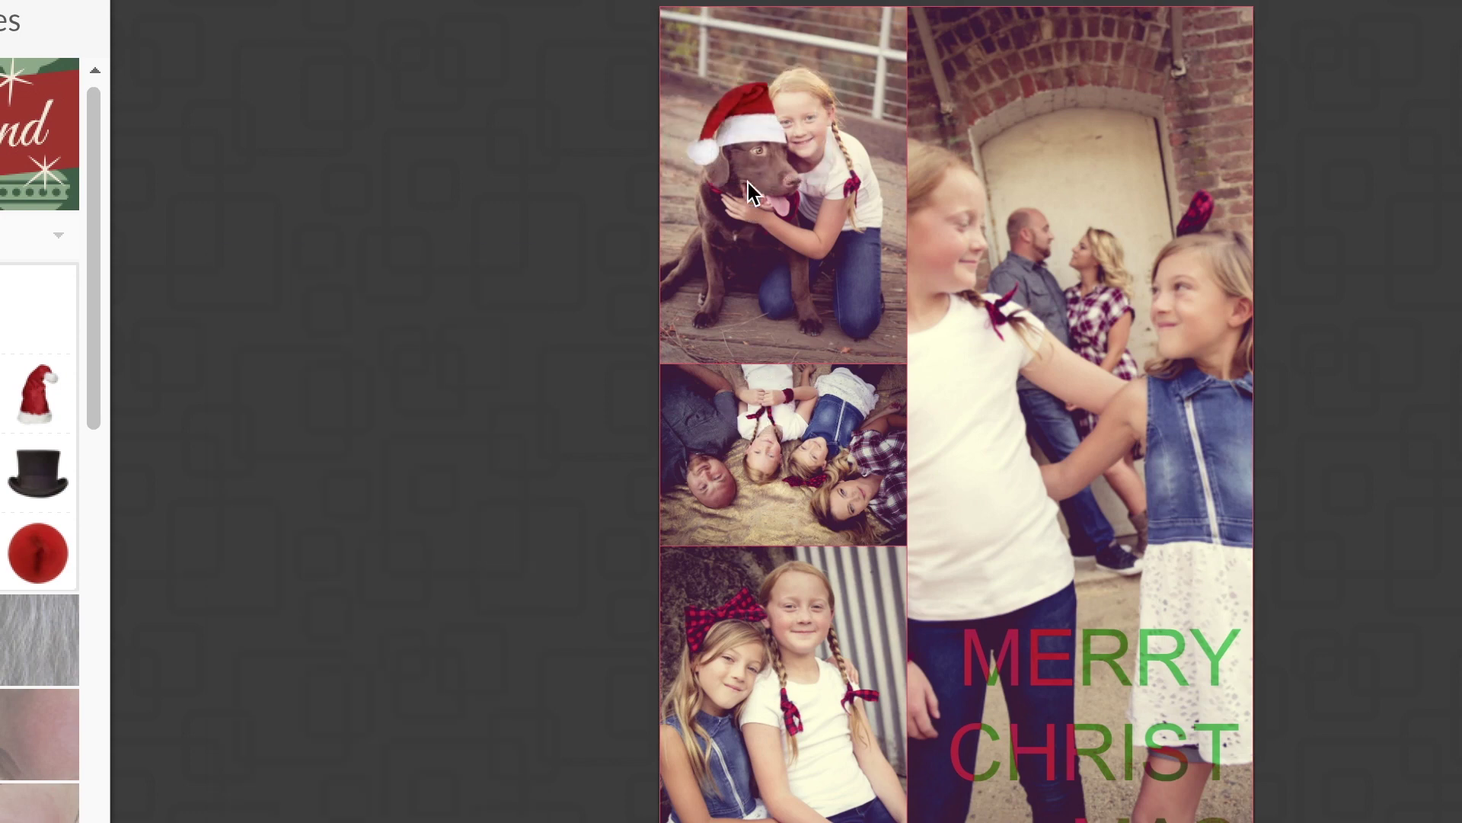
pyautogui.click(739, 128)
pyautogui.click(736, 127)
pyautogui.click(740, 127)
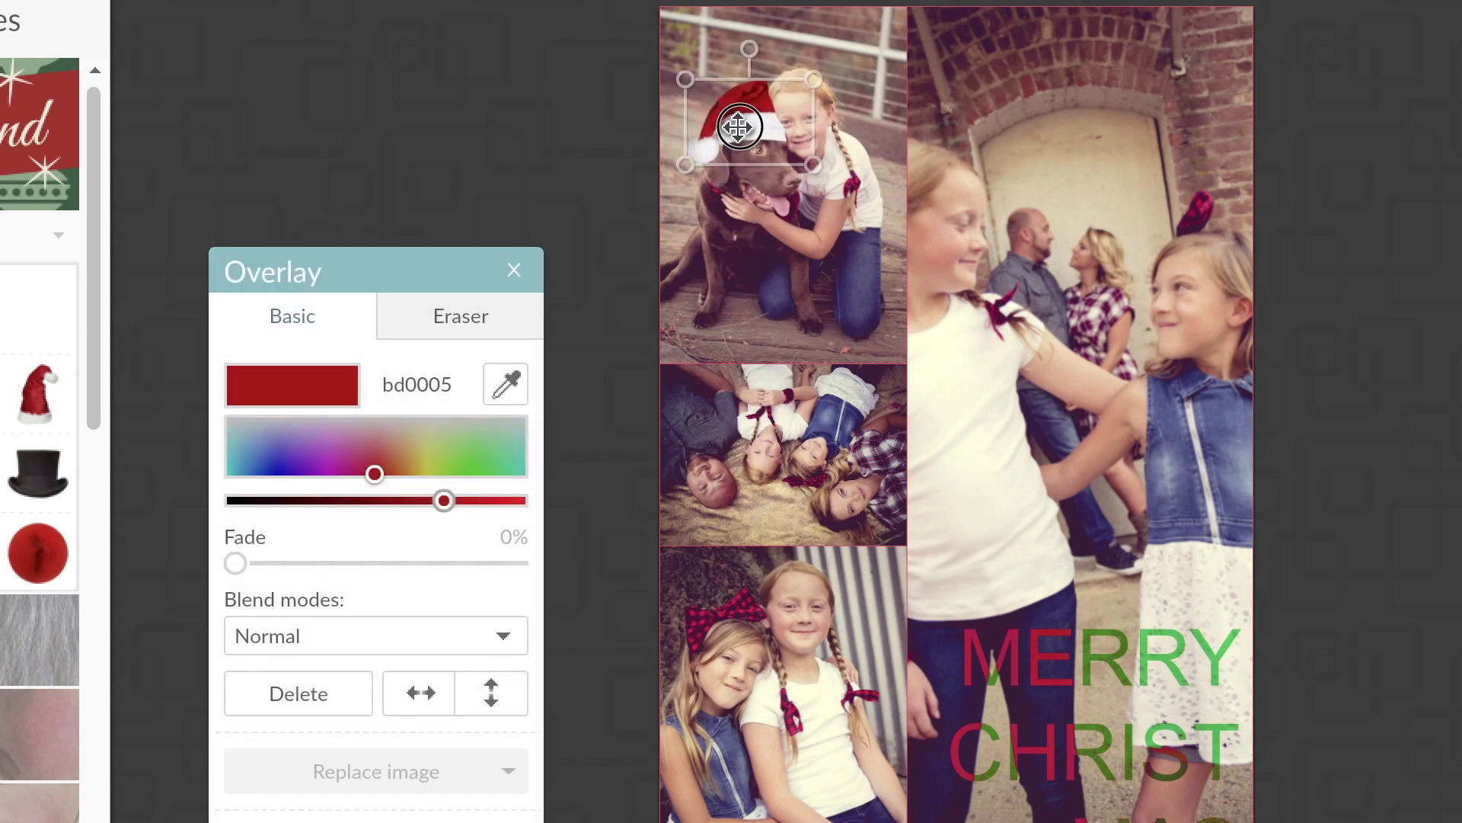
pyautogui.click(574, 182)
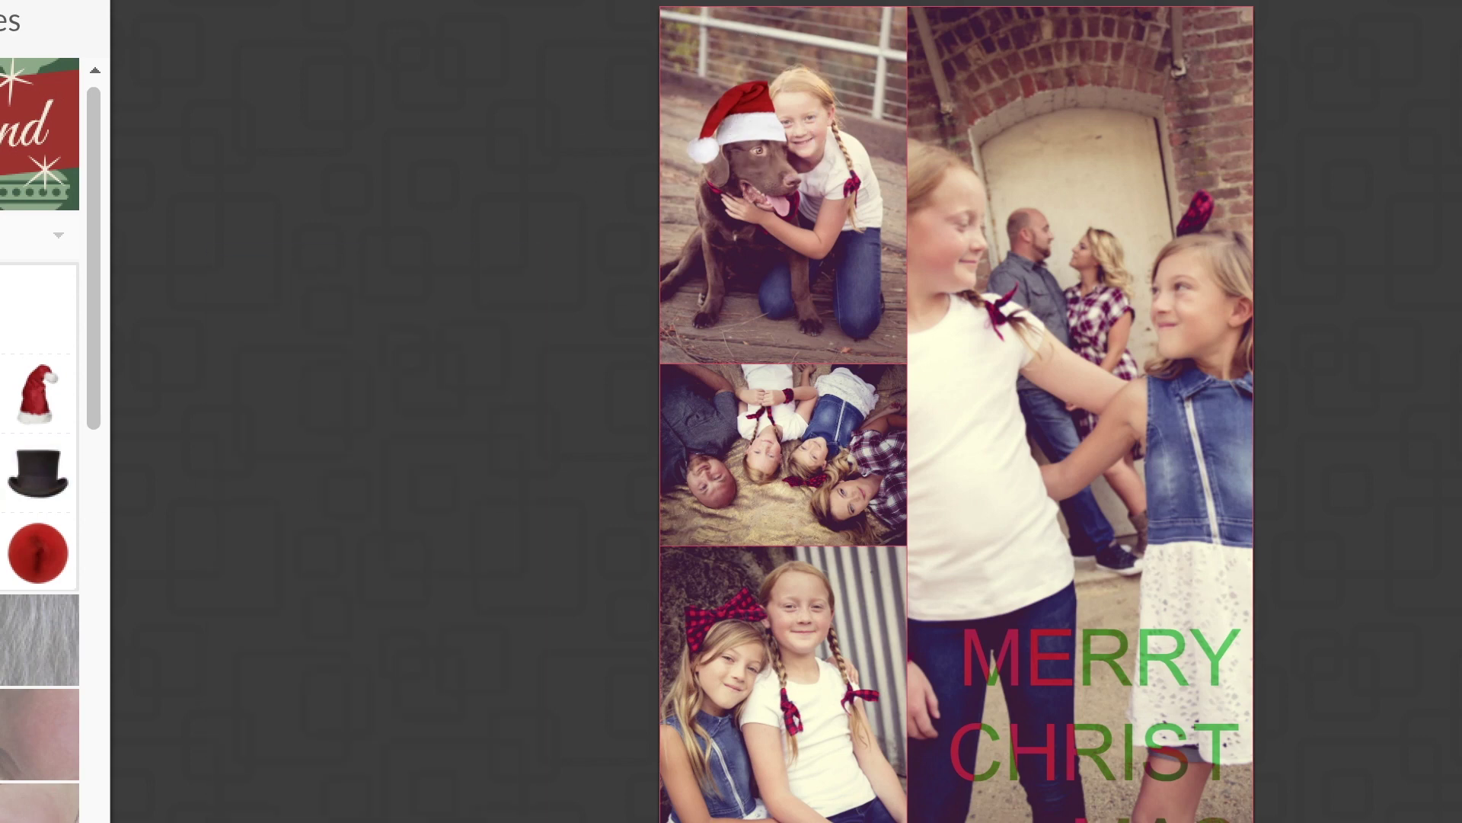
# Step: Add the green-and-white striped top hat overlay, shrink it and place it on the head of the girl with the dog
pyautogui.click(37, 394)
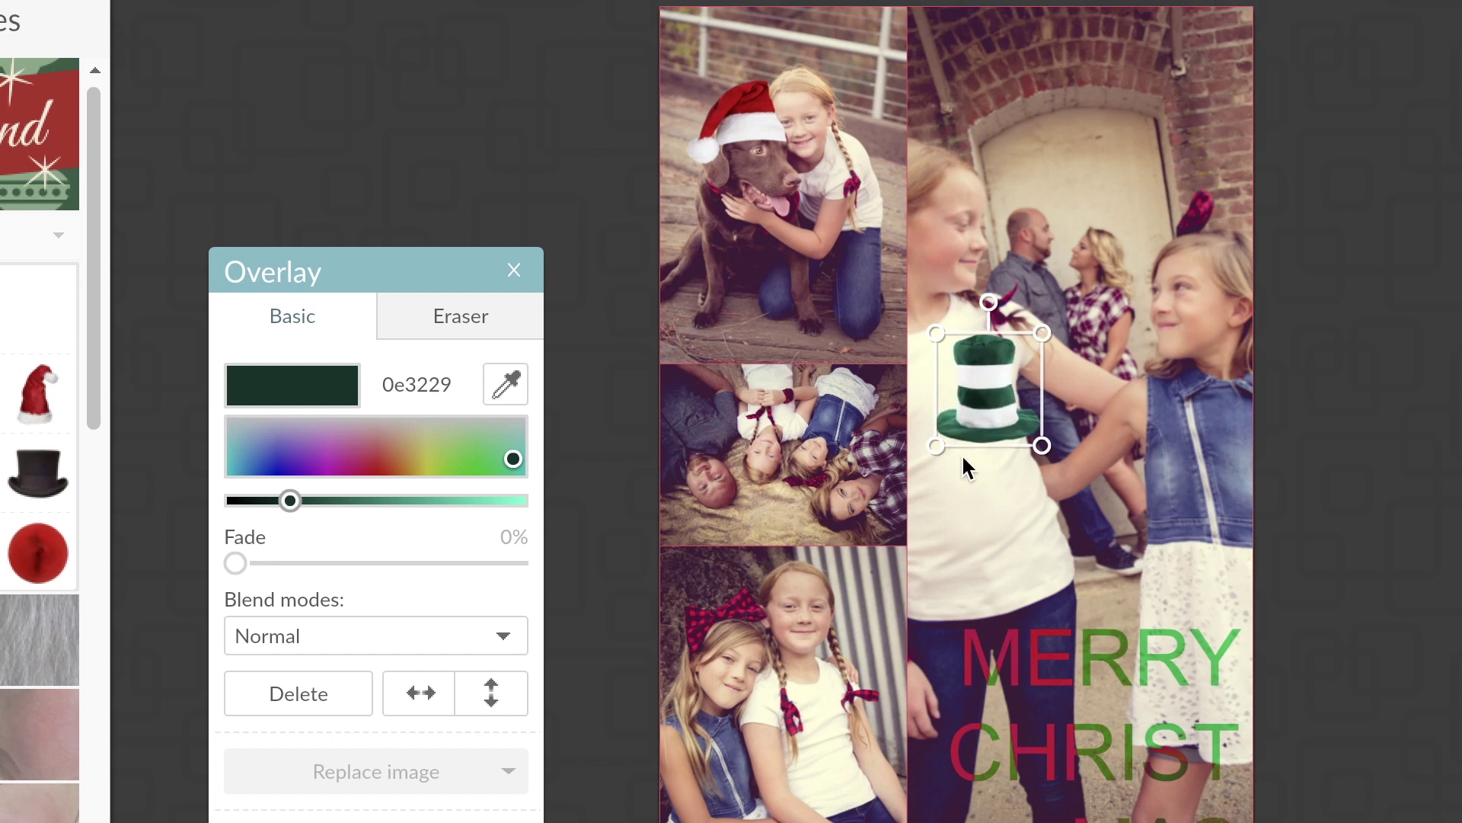
pyautogui.moveTo(966, 380); pyautogui.dragTo(785, 54)
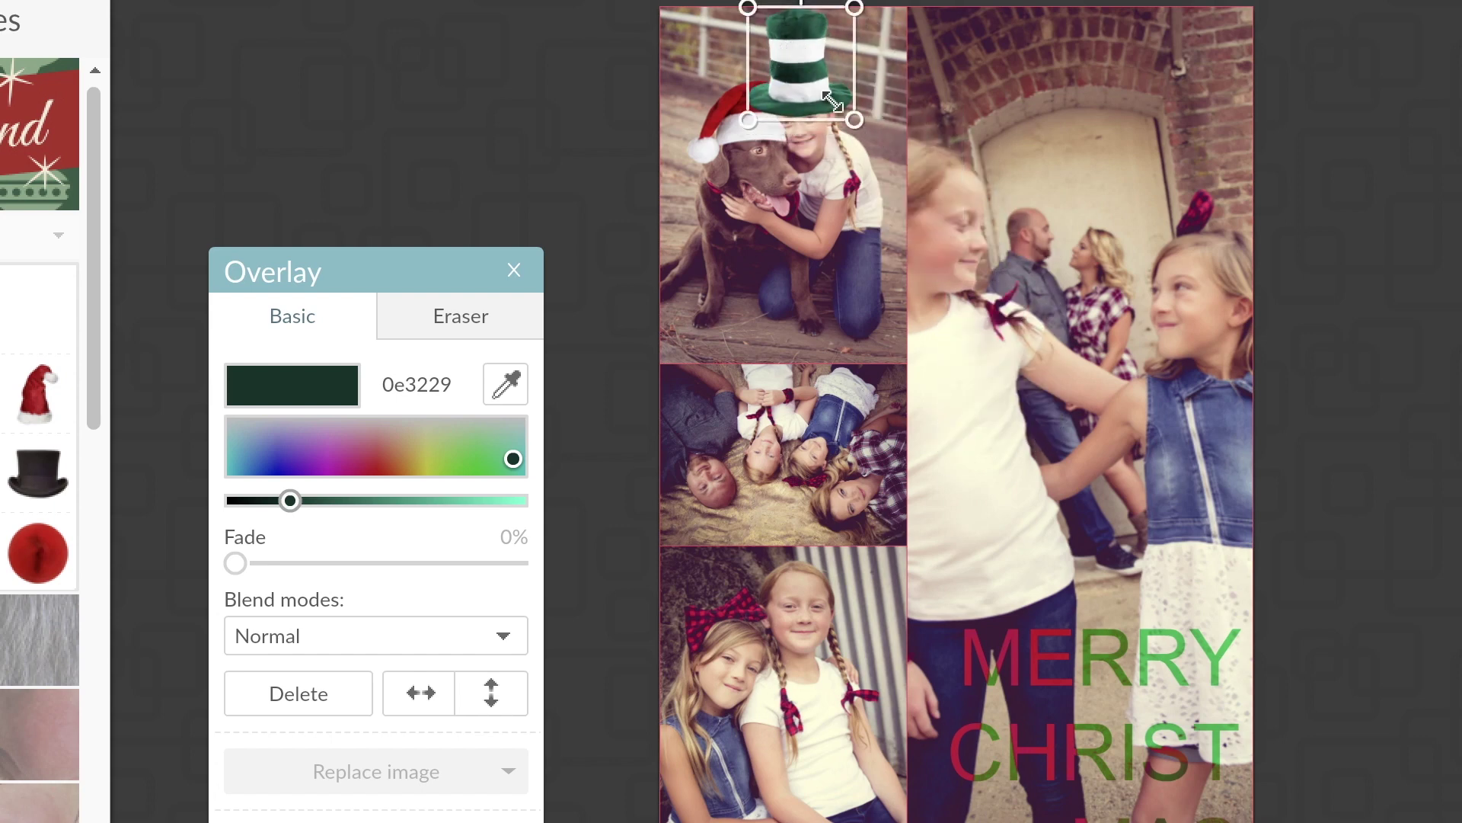
pyautogui.moveTo(854, 124); pyautogui.dragTo(822, 111)
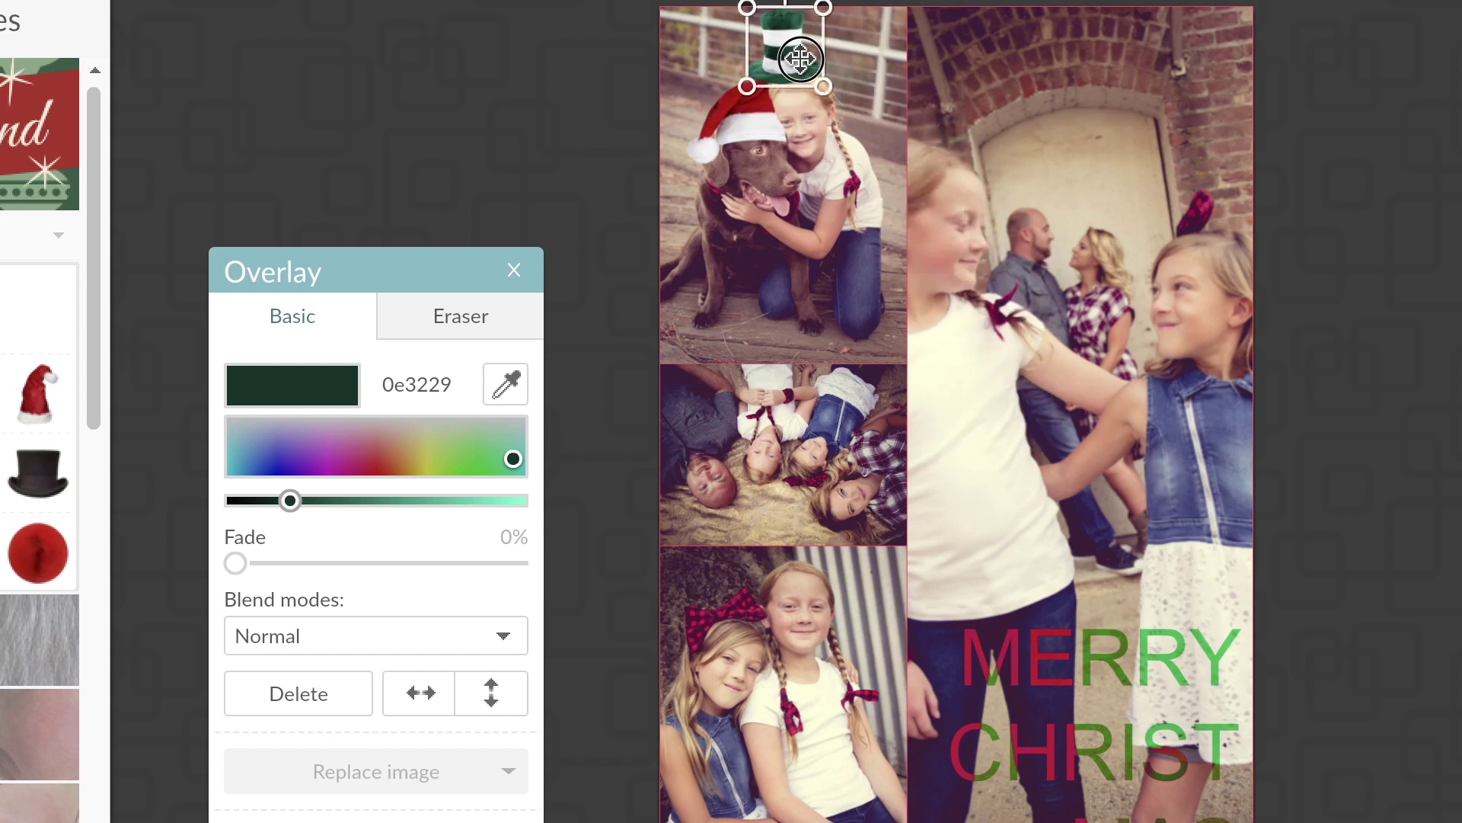
pyautogui.moveTo(803, 59); pyautogui.dragTo(812, 72)
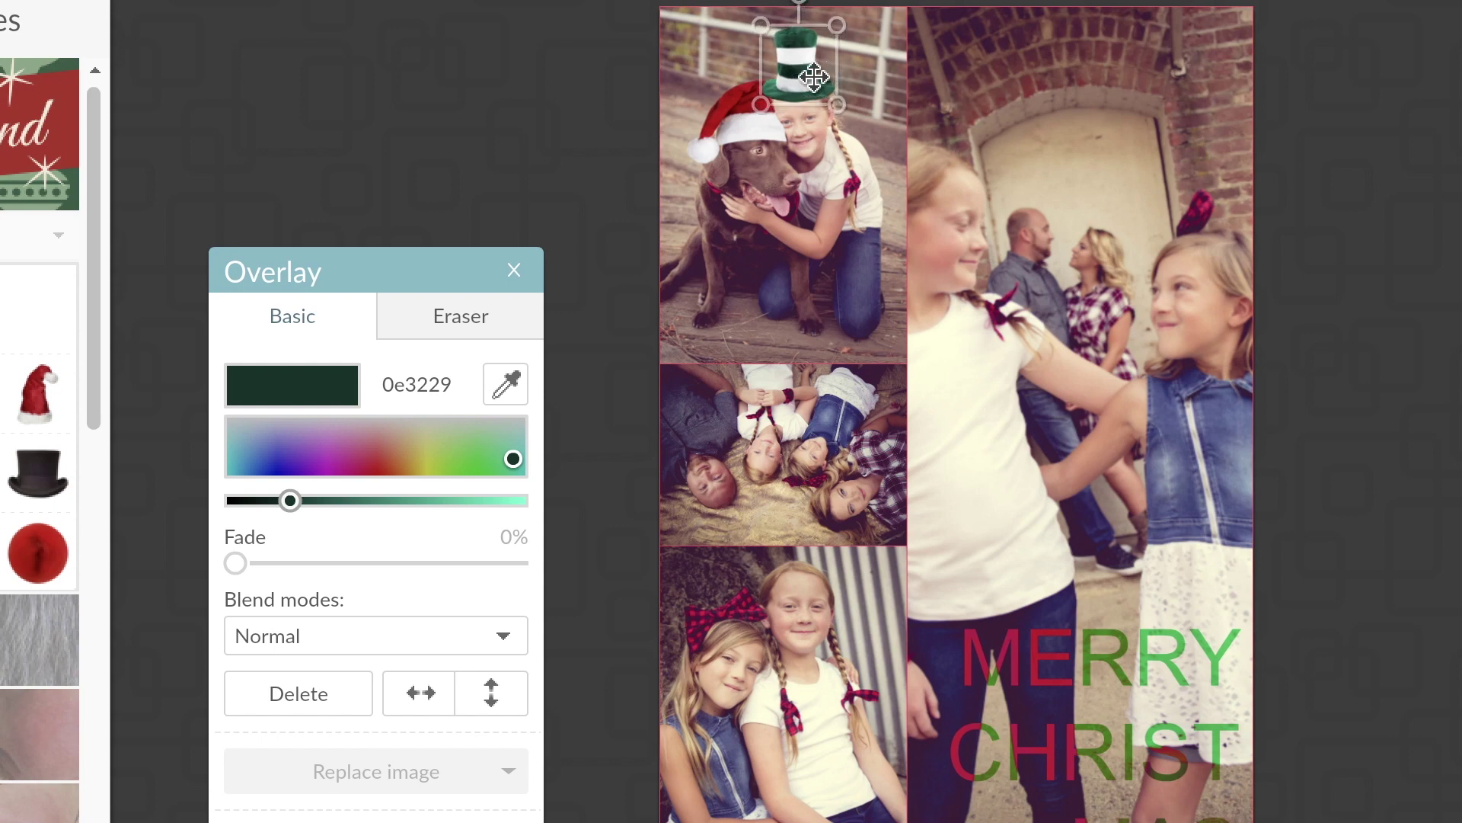
pyautogui.click(564, 149)
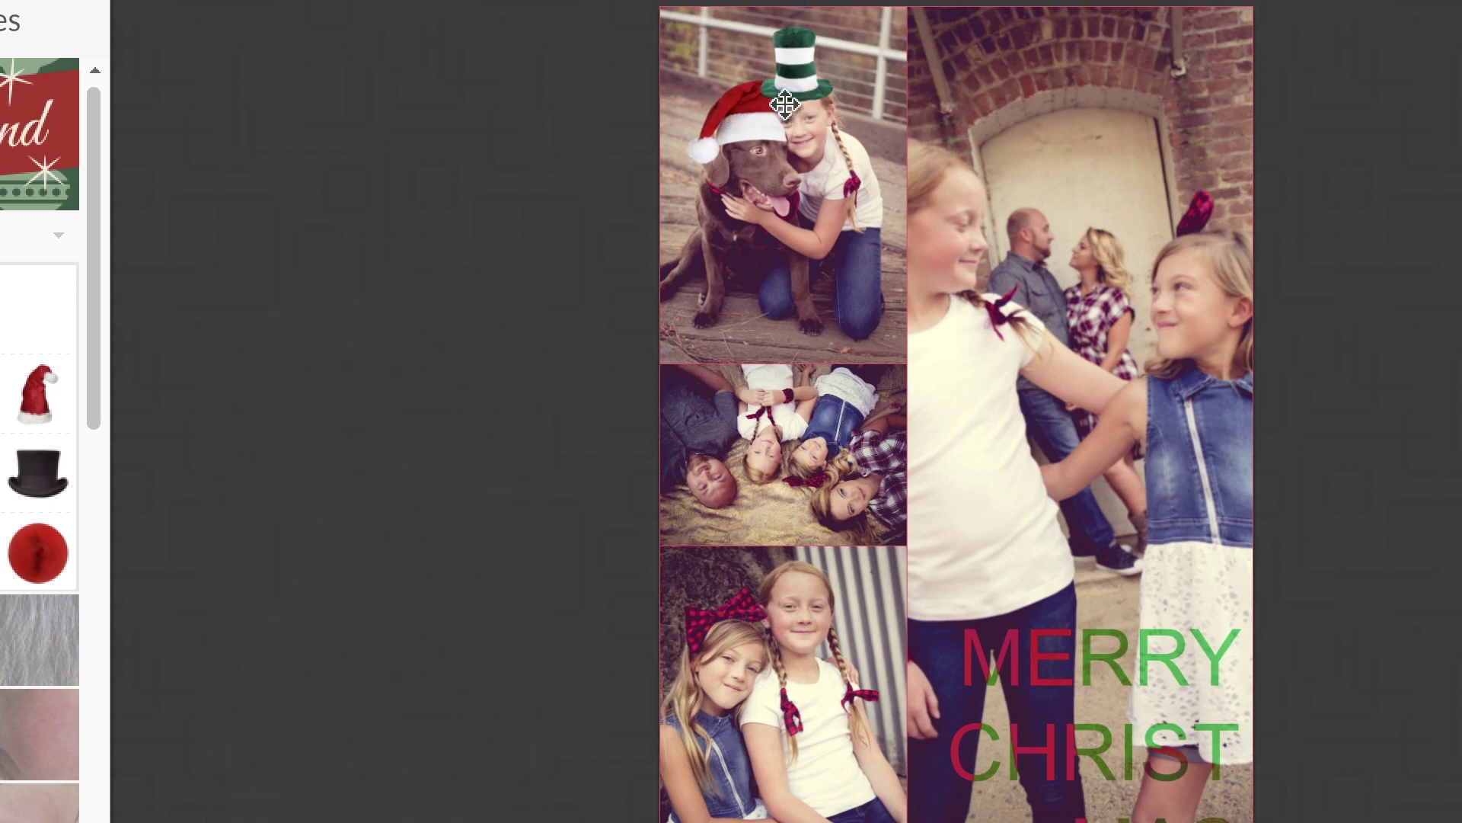
# Step: Erase the edge of the green top hat's brim where it overlaps the Santa hat
pyautogui.click(796, 82)
pyautogui.click(476, 335)
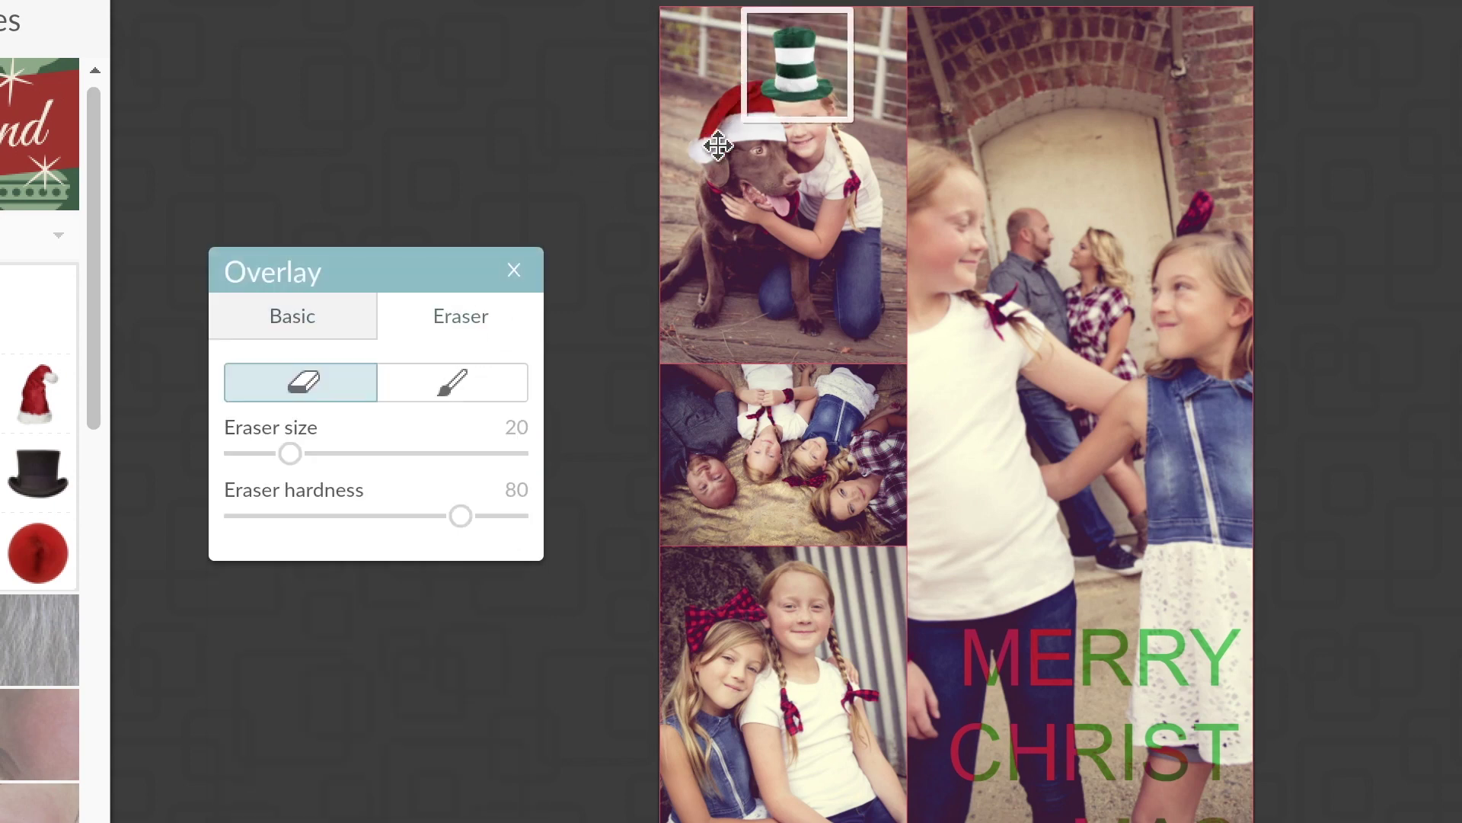
pyautogui.moveTo(762, 93); pyautogui.dragTo(761, 83)
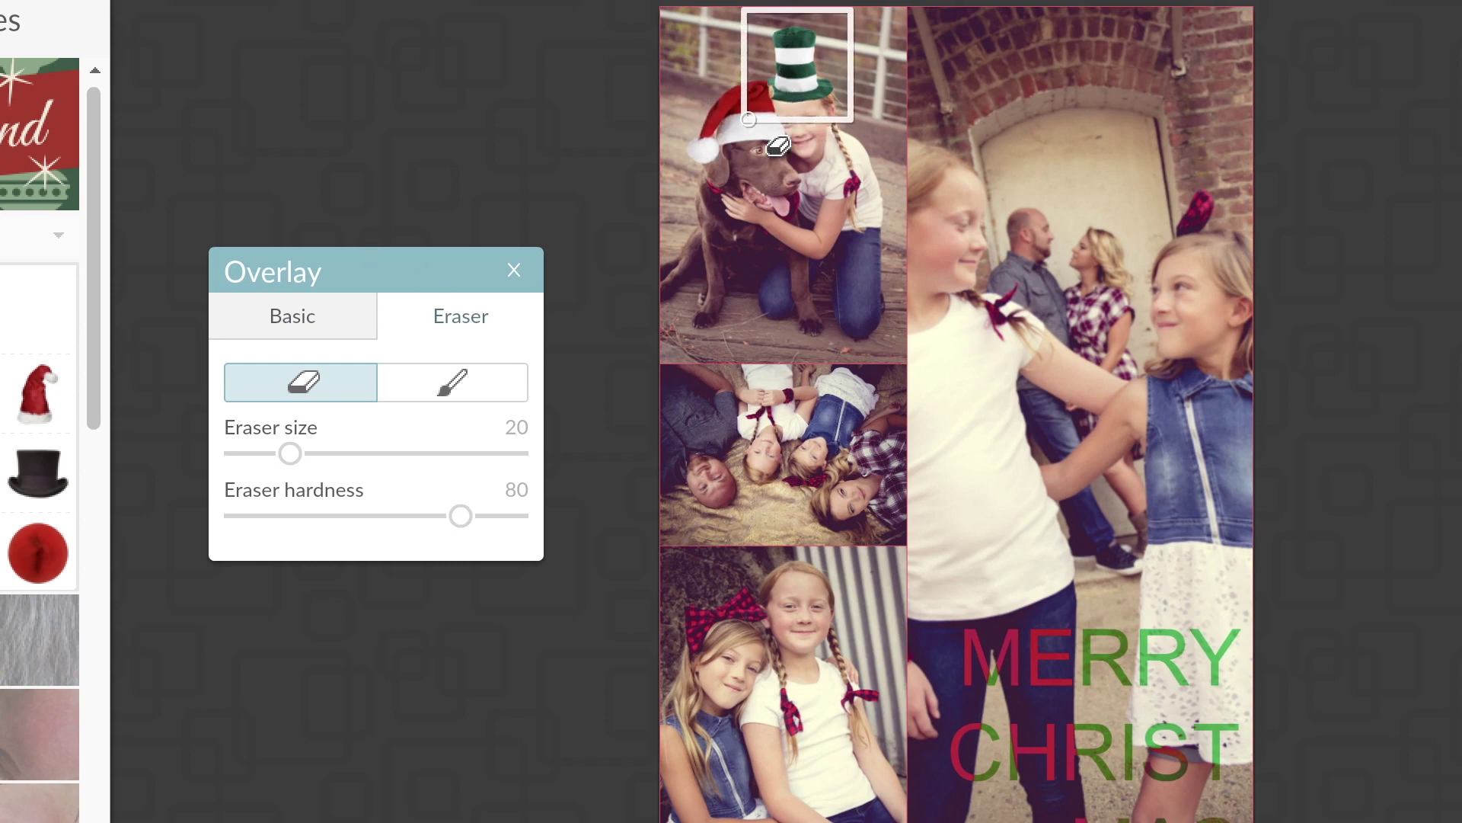
pyautogui.click(513, 271)
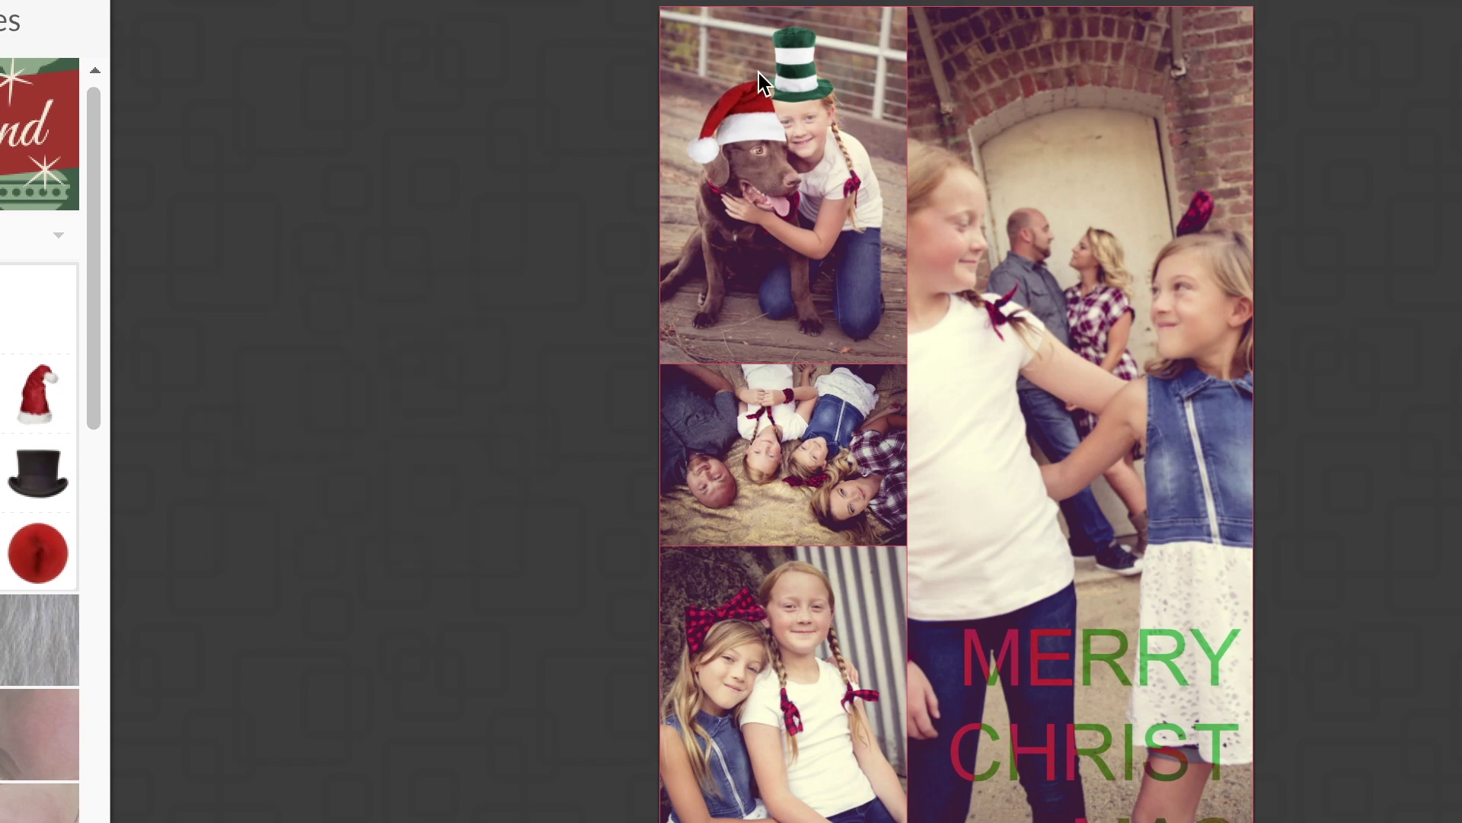
# Step: Delete the green top hat and the Santa hat overlays from the photo of the girl with the dog
pyautogui.click(762, 77)
pyautogui.press('Delete')
pyautogui.click(757, 93)
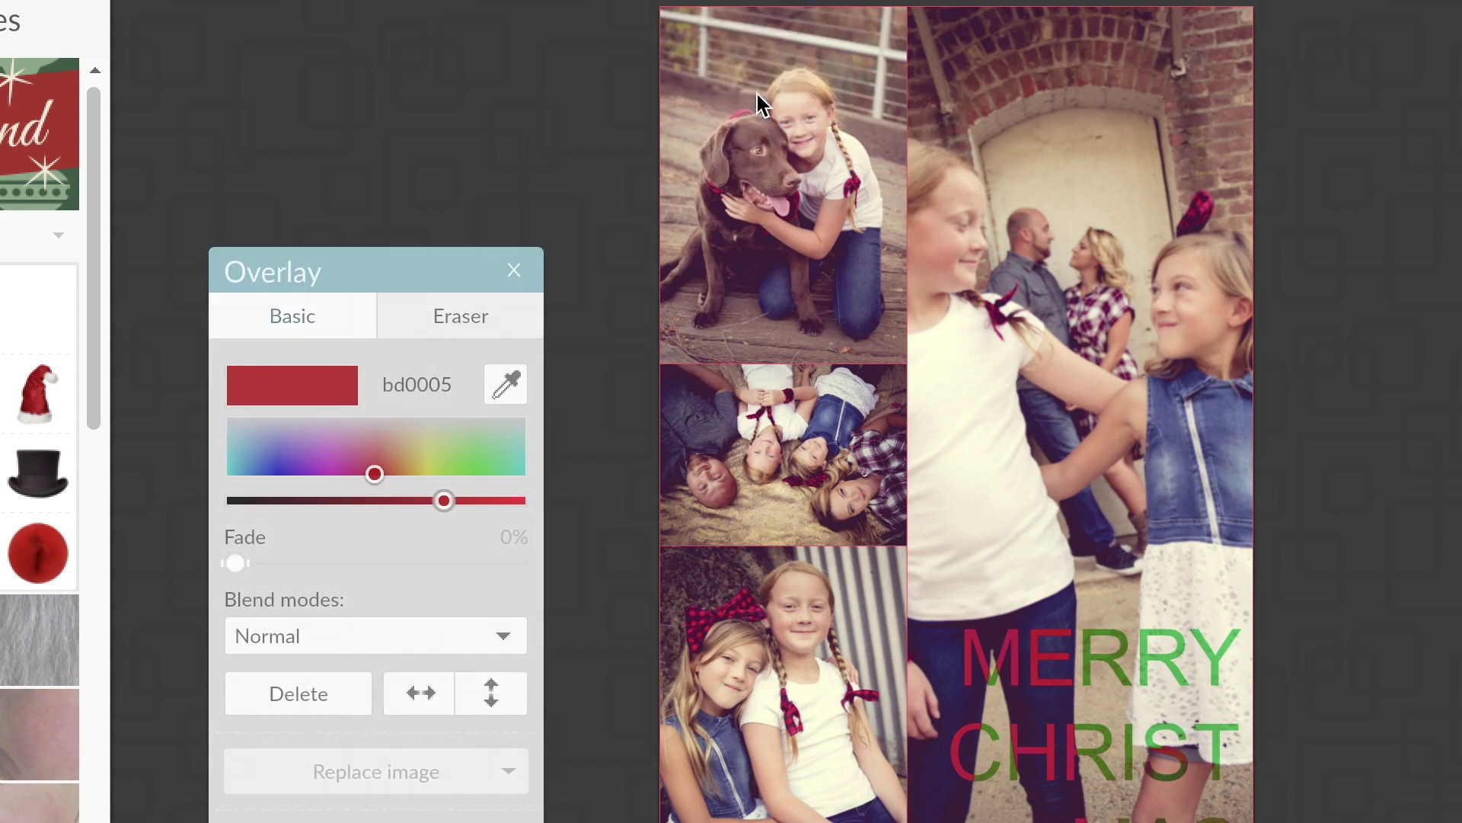
pyautogui.press('Delete')
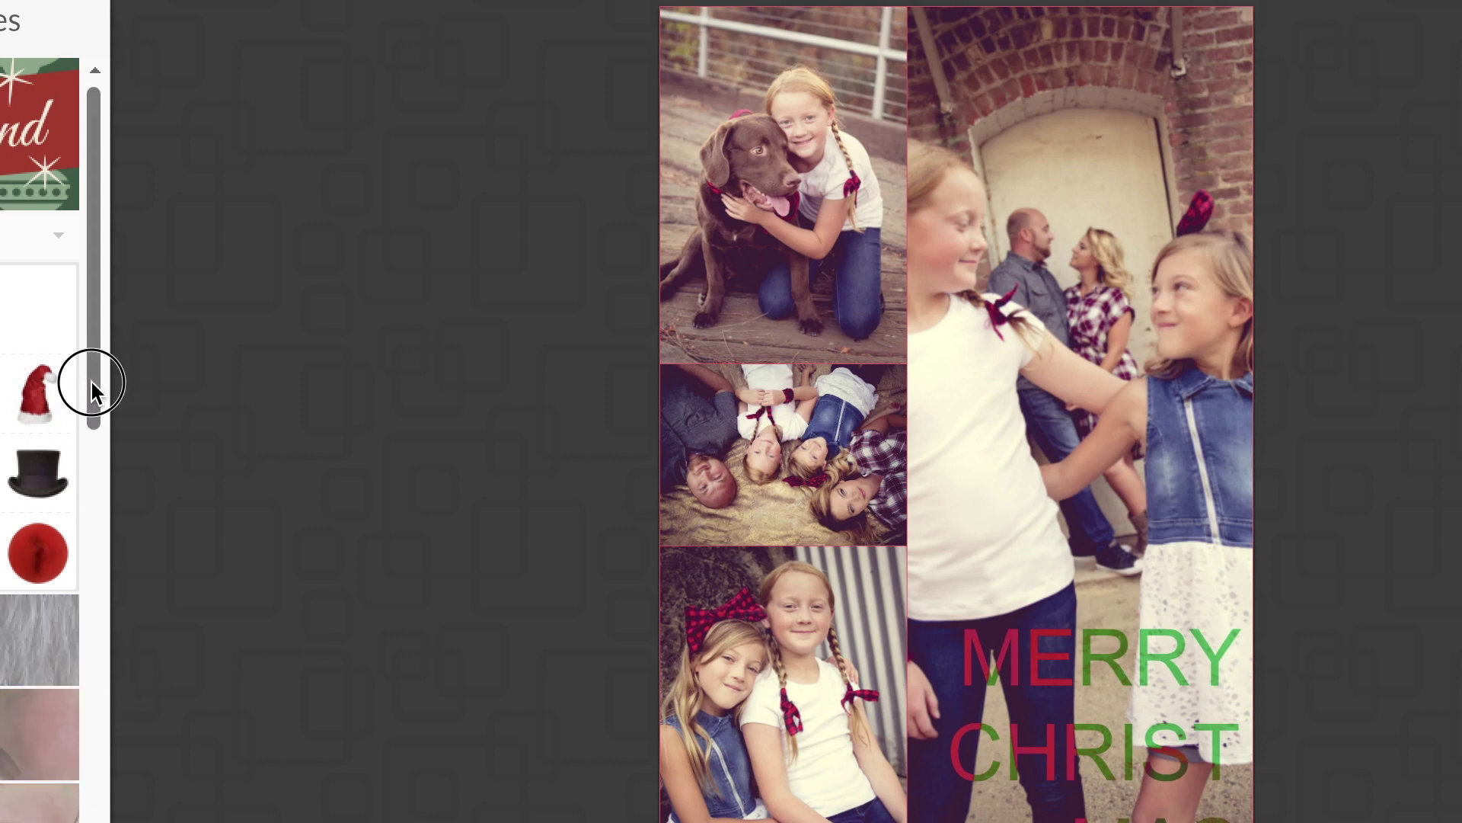
# Step: Add the white "Merry Christmas" script overlay, enlarge it across the collage and recolor it pinkish red (ff2554)
pyautogui.moveTo(90, 380); pyautogui.dragTo(80, 724)
pyautogui.click(39, 349)
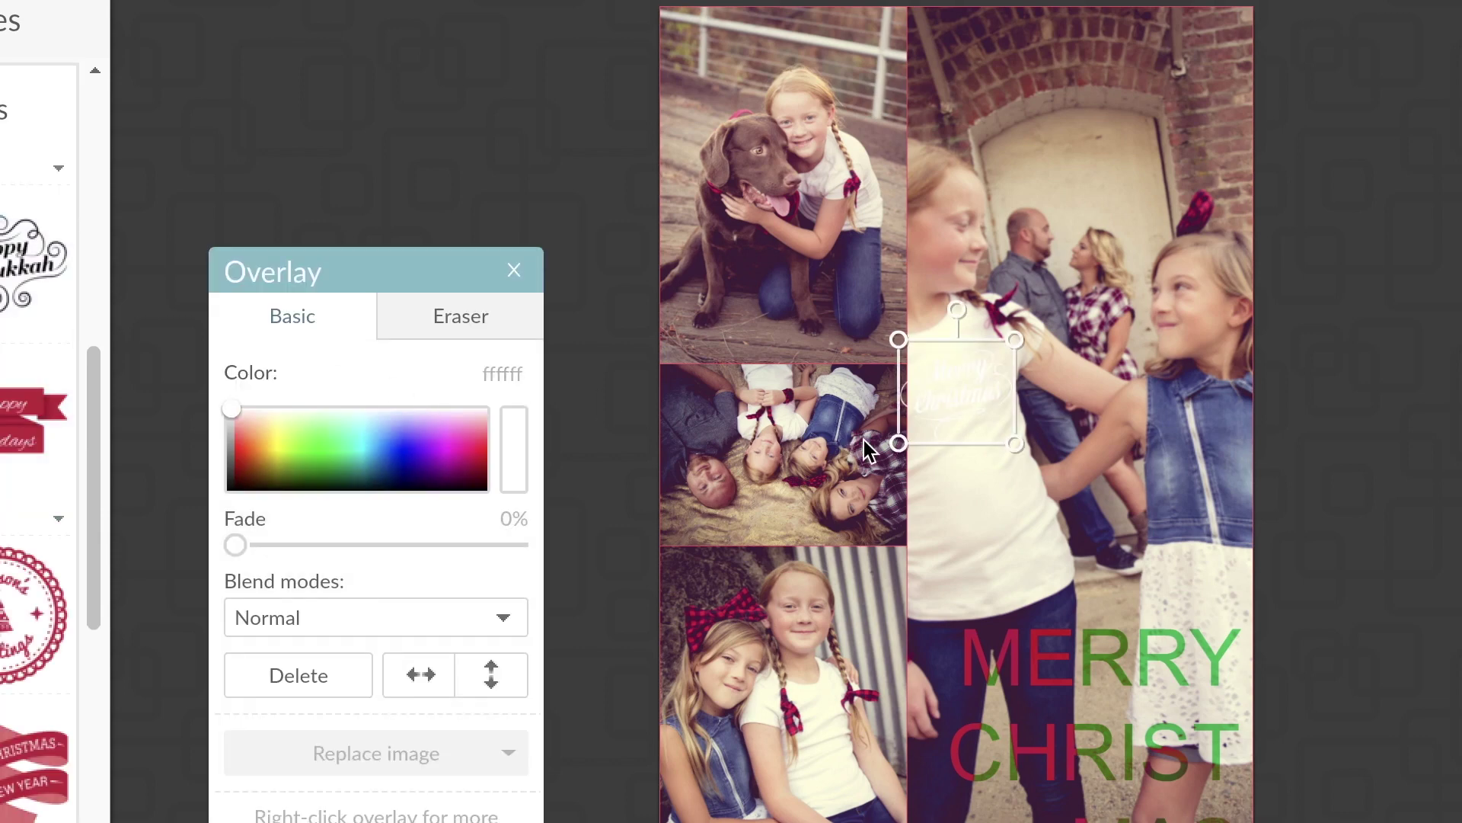
pyautogui.moveTo(1016, 443); pyautogui.dragTo(1461, 822)
pyautogui.click(478, 443)
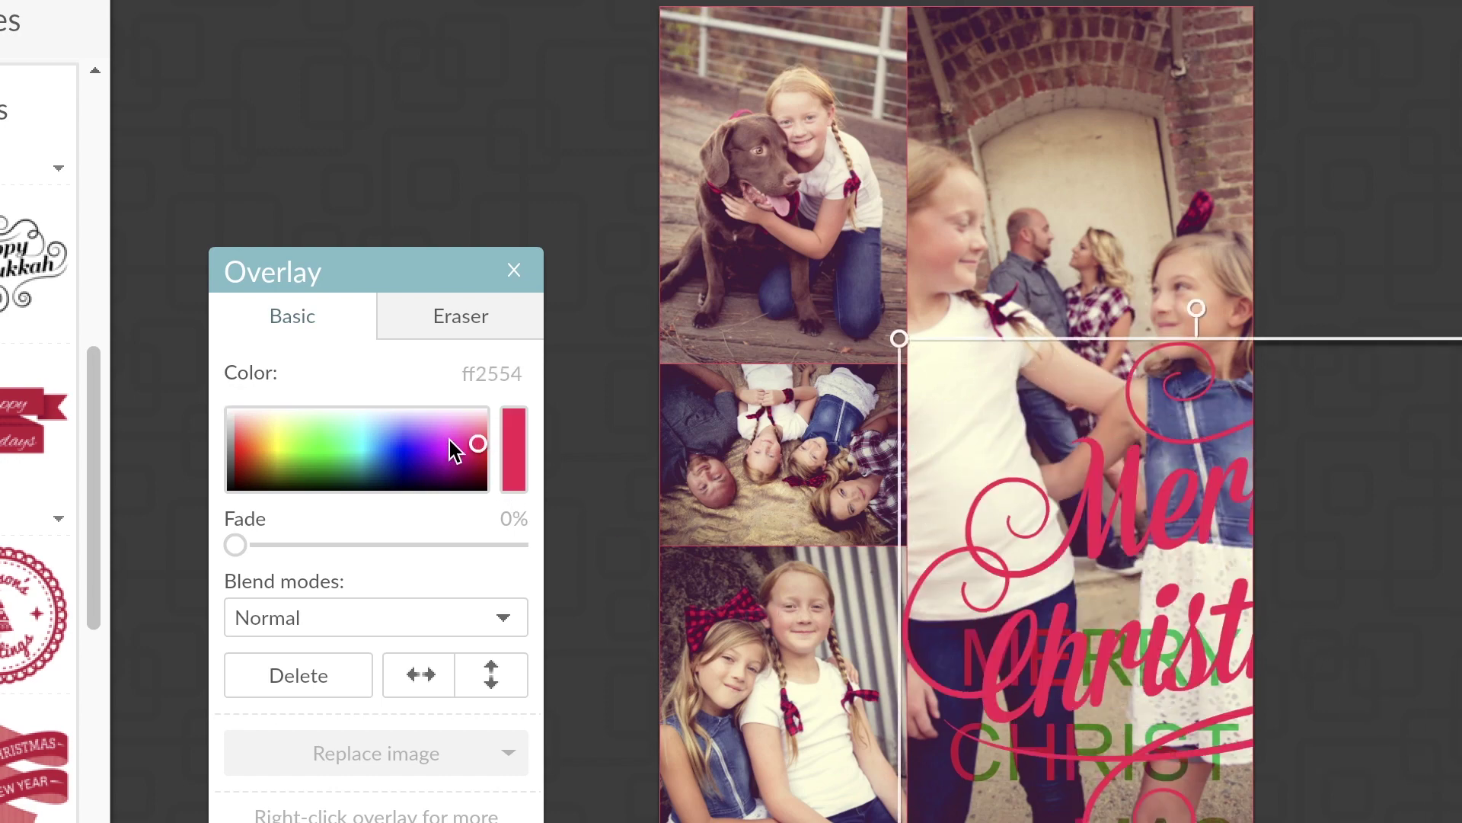
# Step: Try the "Merry Christmas" script at a smaller size over the doorway of the brick-wall photo, then delete it
pyautogui.moveTo(1107, 555); pyautogui.dragTo(793, 433)
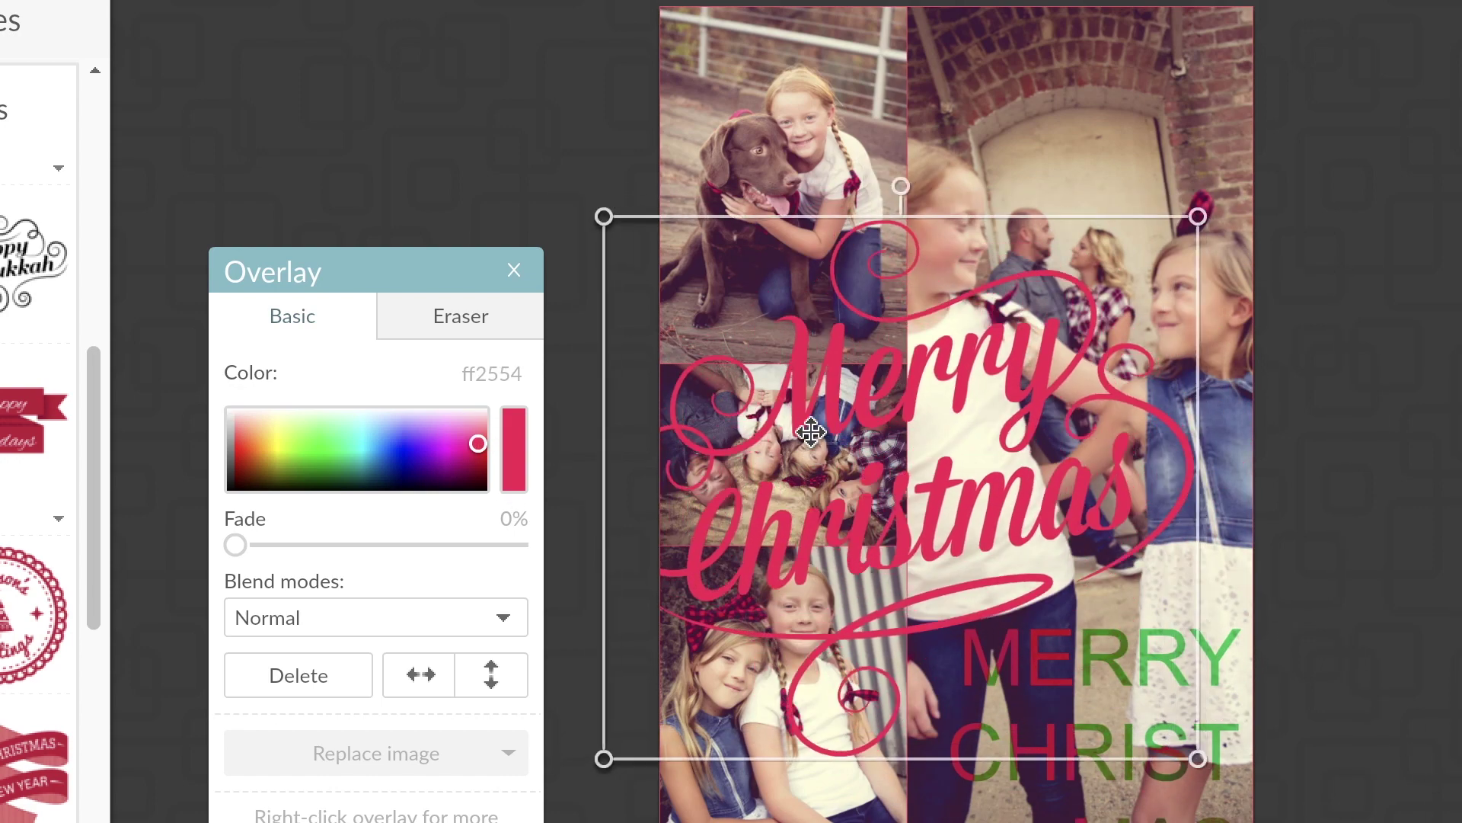
pyautogui.moveTo(1174, 225); pyautogui.dragTo(944, 445)
pyautogui.moveTo(799, 596); pyautogui.dragTo(1163, 74)
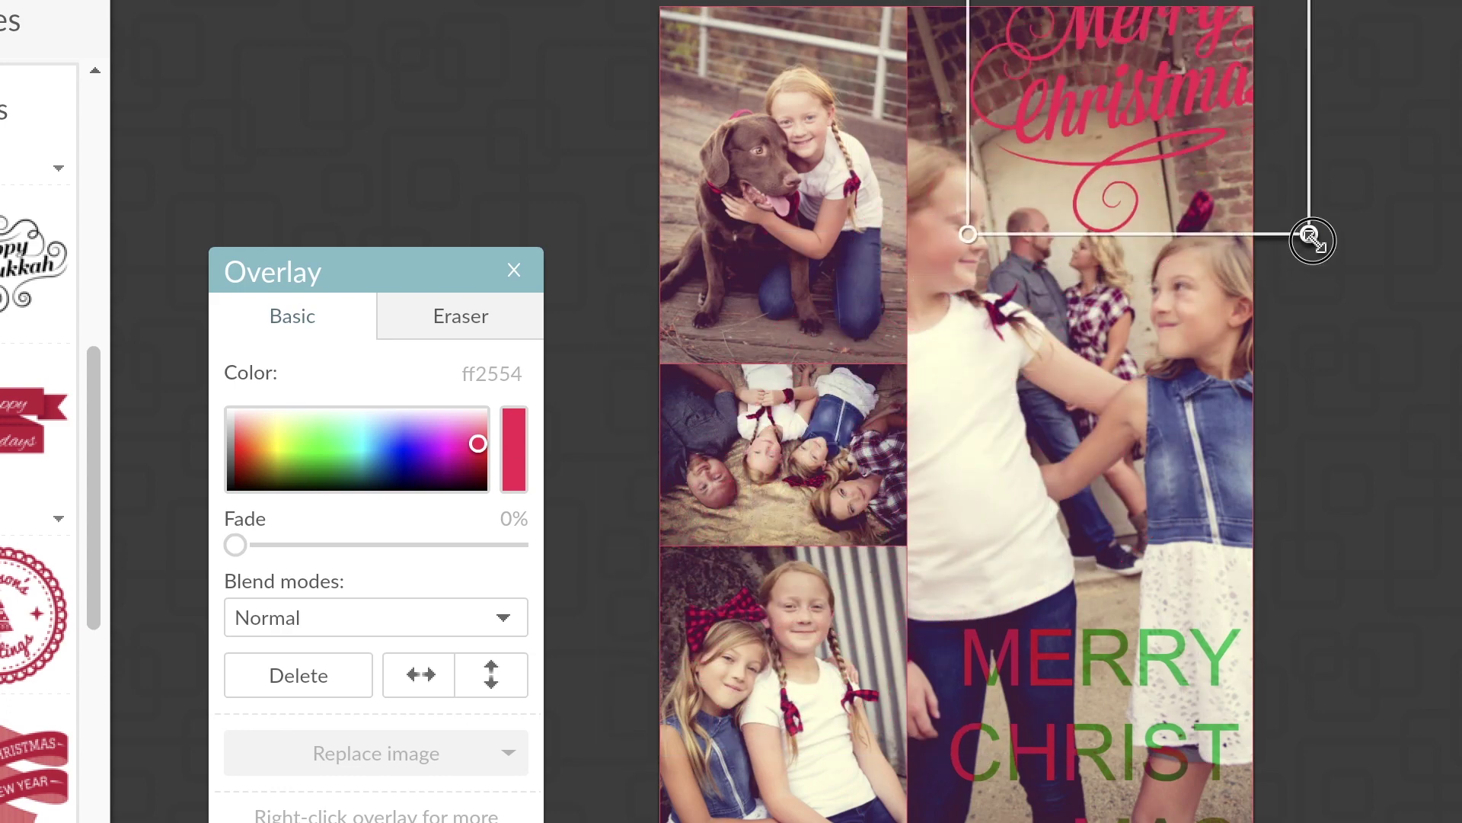
pyautogui.moveTo(1309, 234); pyautogui.dragTo(1199, 133)
pyautogui.moveTo(1153, 60); pyautogui.dragTo(1169, 159)
pyautogui.press('Delete')
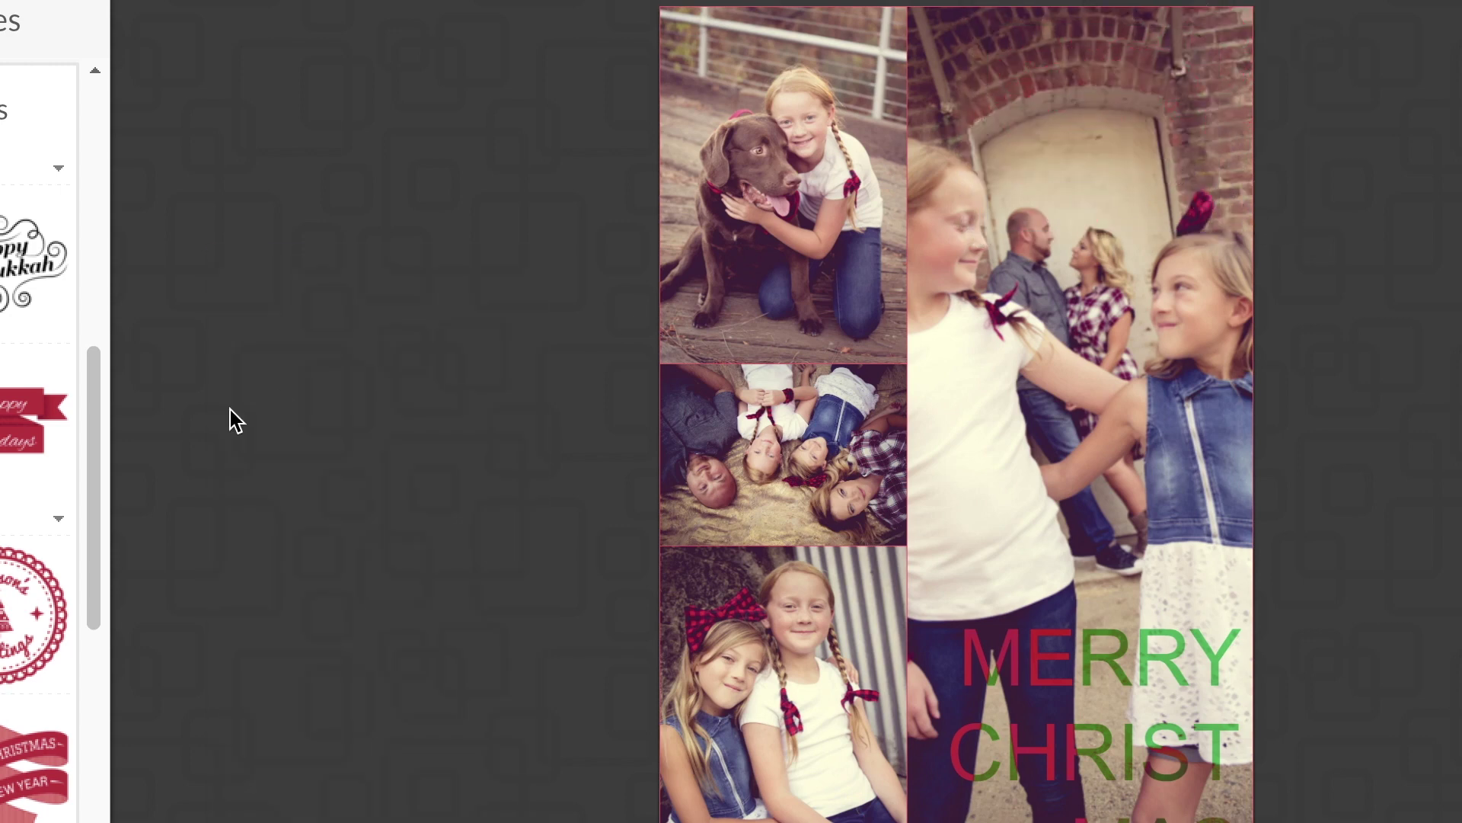
# Step: Save the finished collage to the computer as a JPEG image
pyautogui.moveTo(96, 524); pyautogui.dragTo(96, 656)
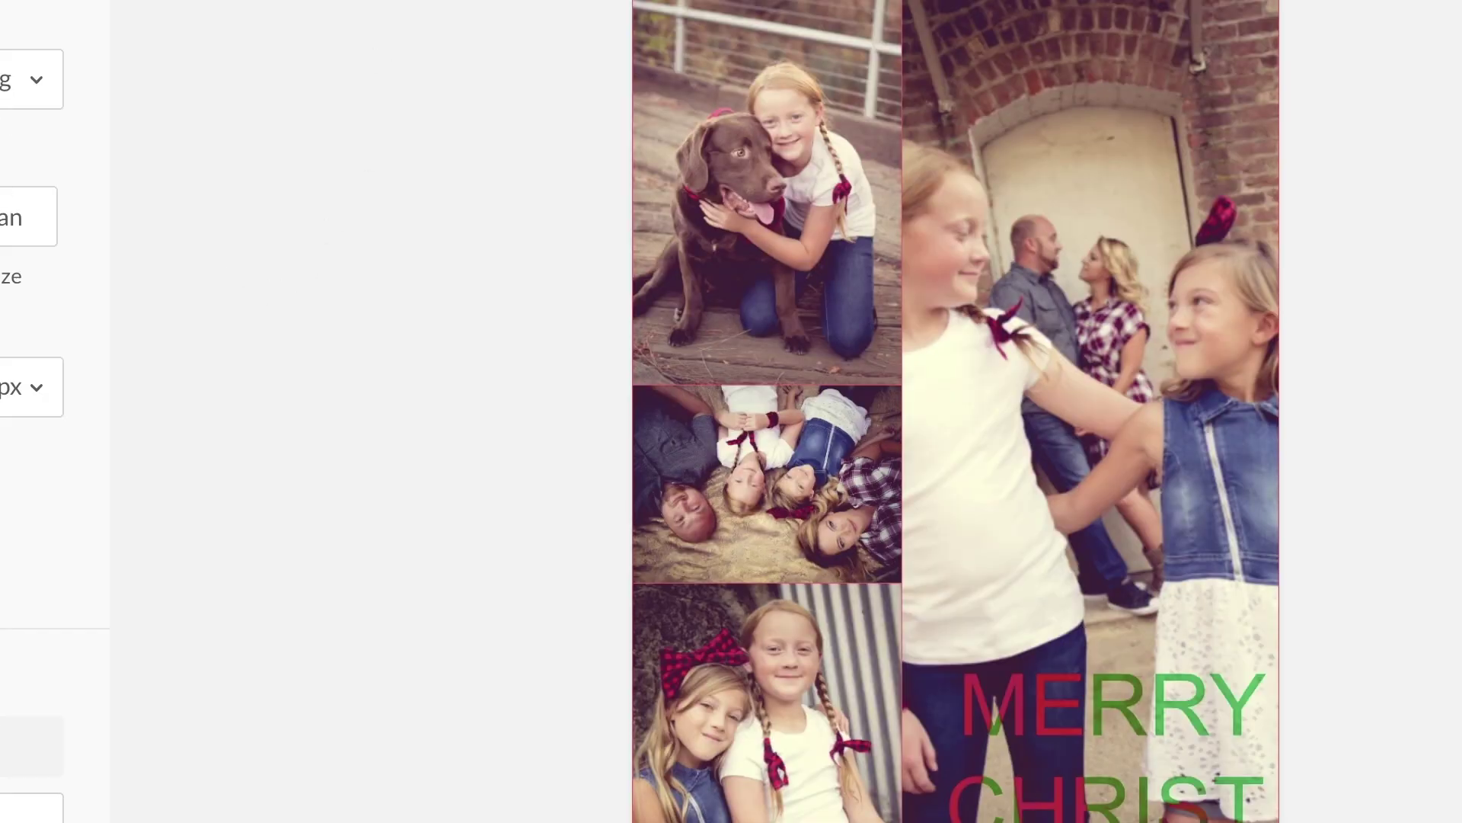
pyautogui.click(6, 229)
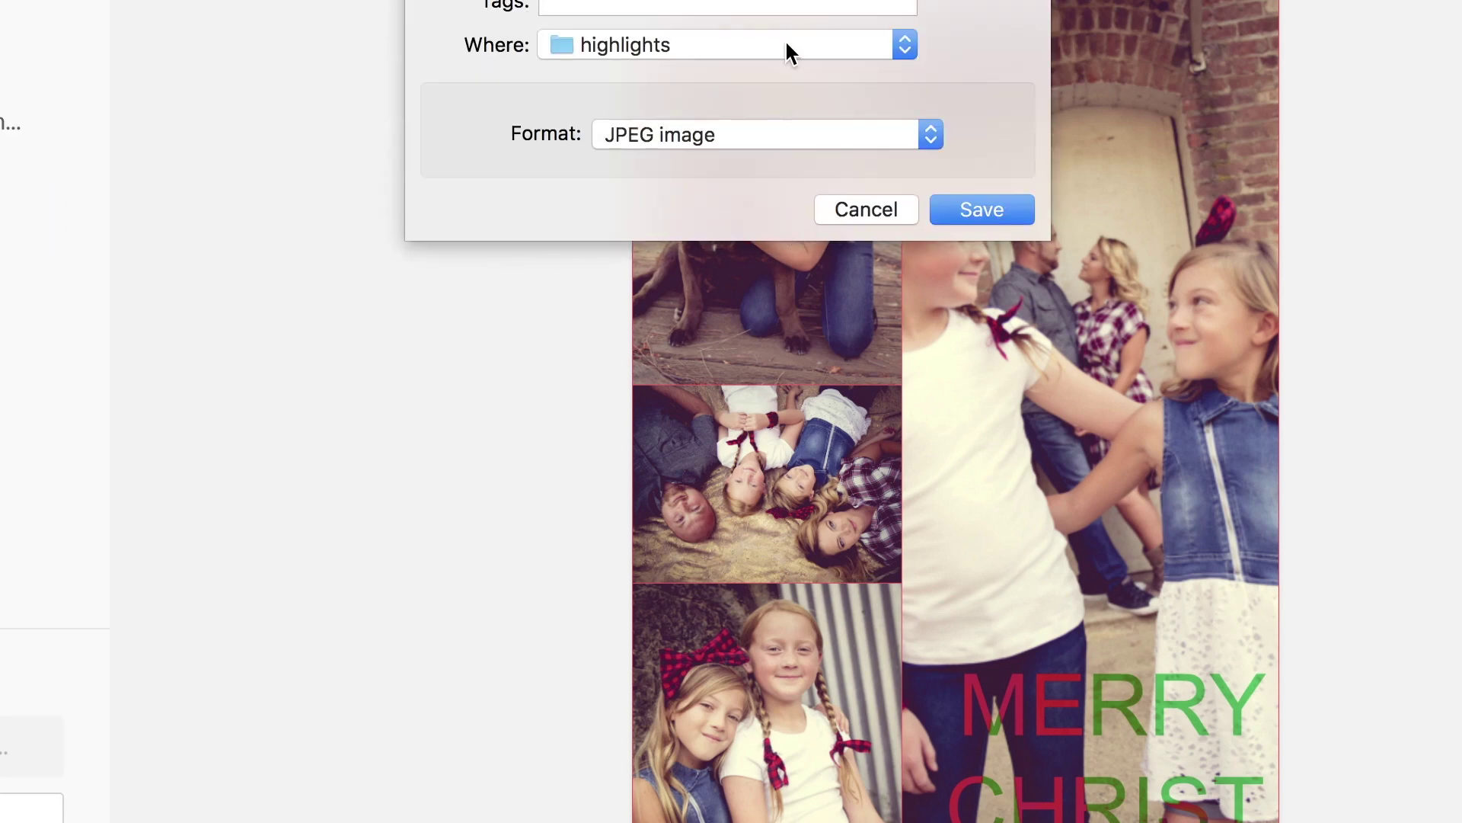
pyautogui.click(785, 47)
pyautogui.click(614, 297)
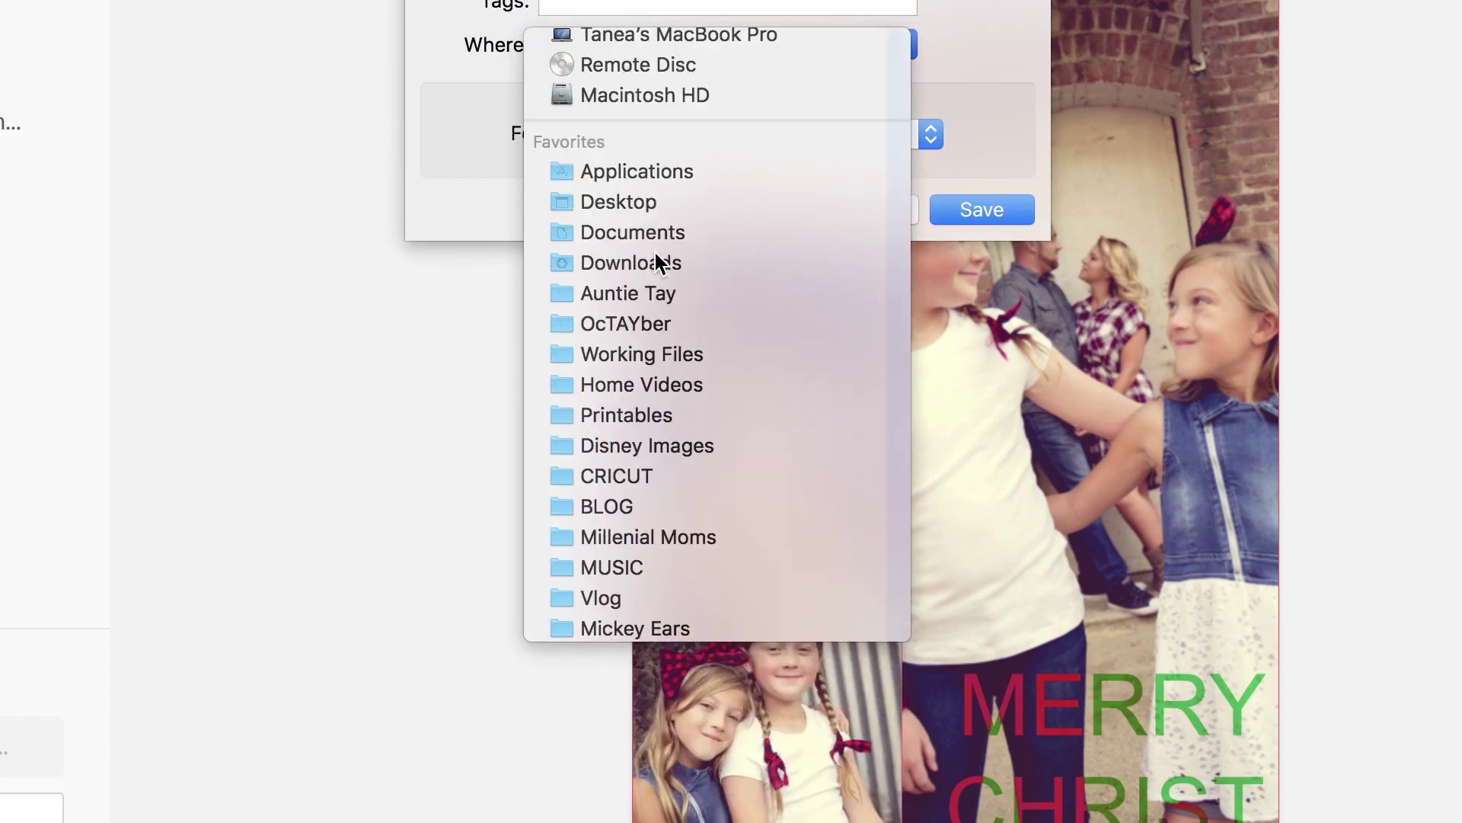
pyautogui.click(961, 210)
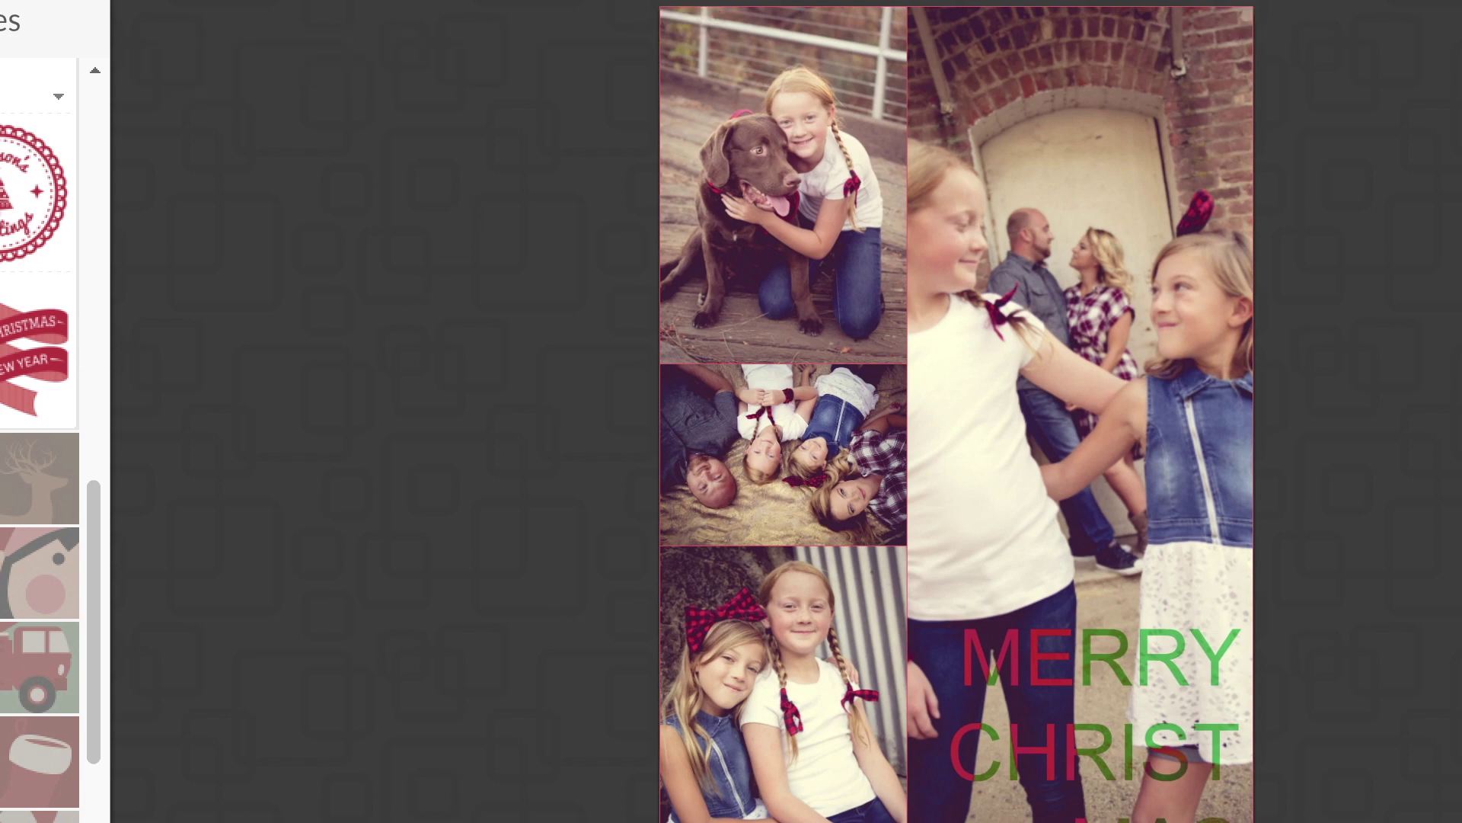
# Step: Open the Snapfish photo-printing website and examine the card discount and other order offers on its home page
pyautogui.write('snap')
pyautogui.press('Return')
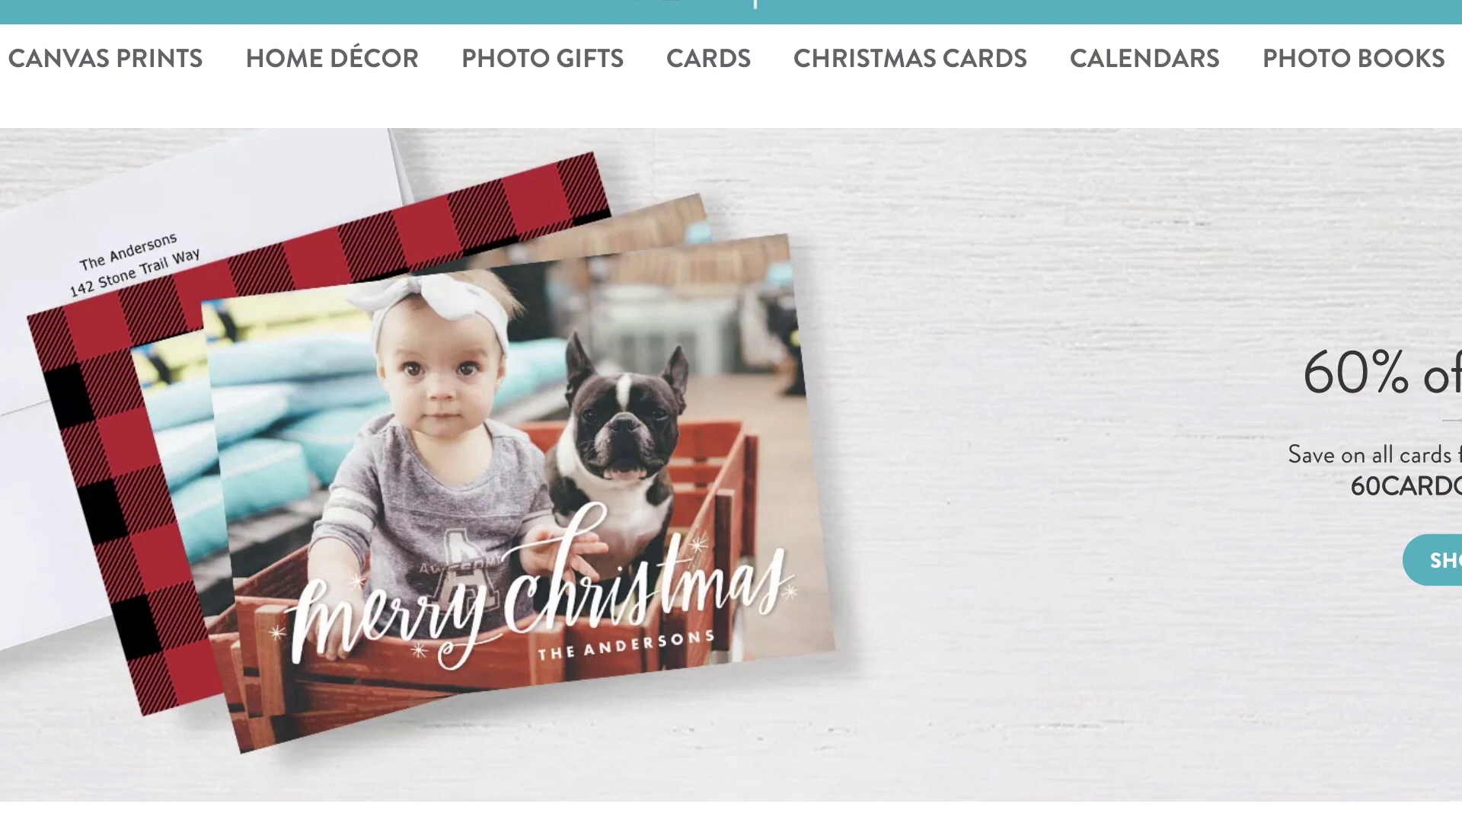
pyautogui.scroll(-3, 827, 758)
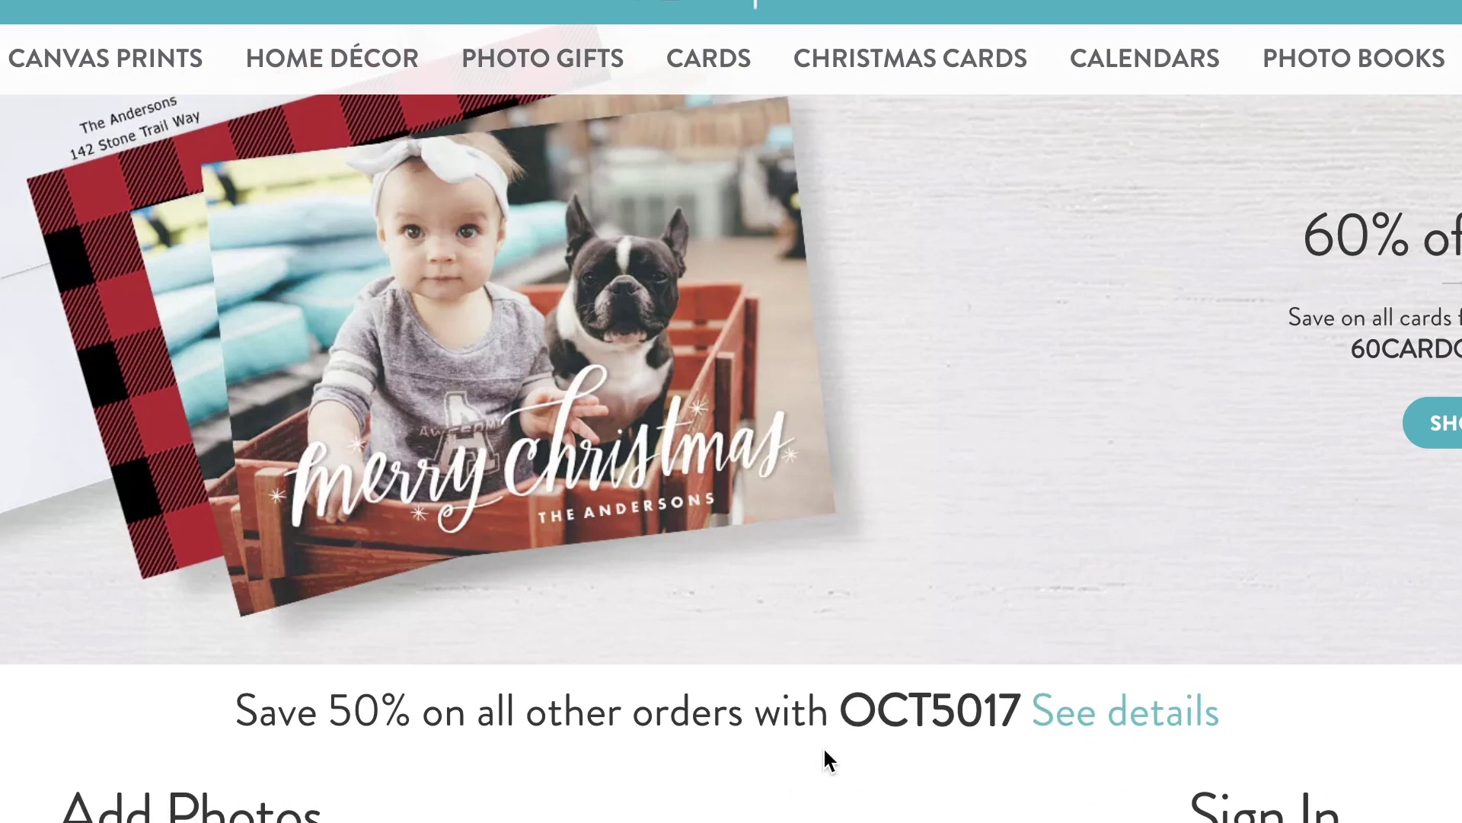
pyautogui.scroll(1, 953, 731)
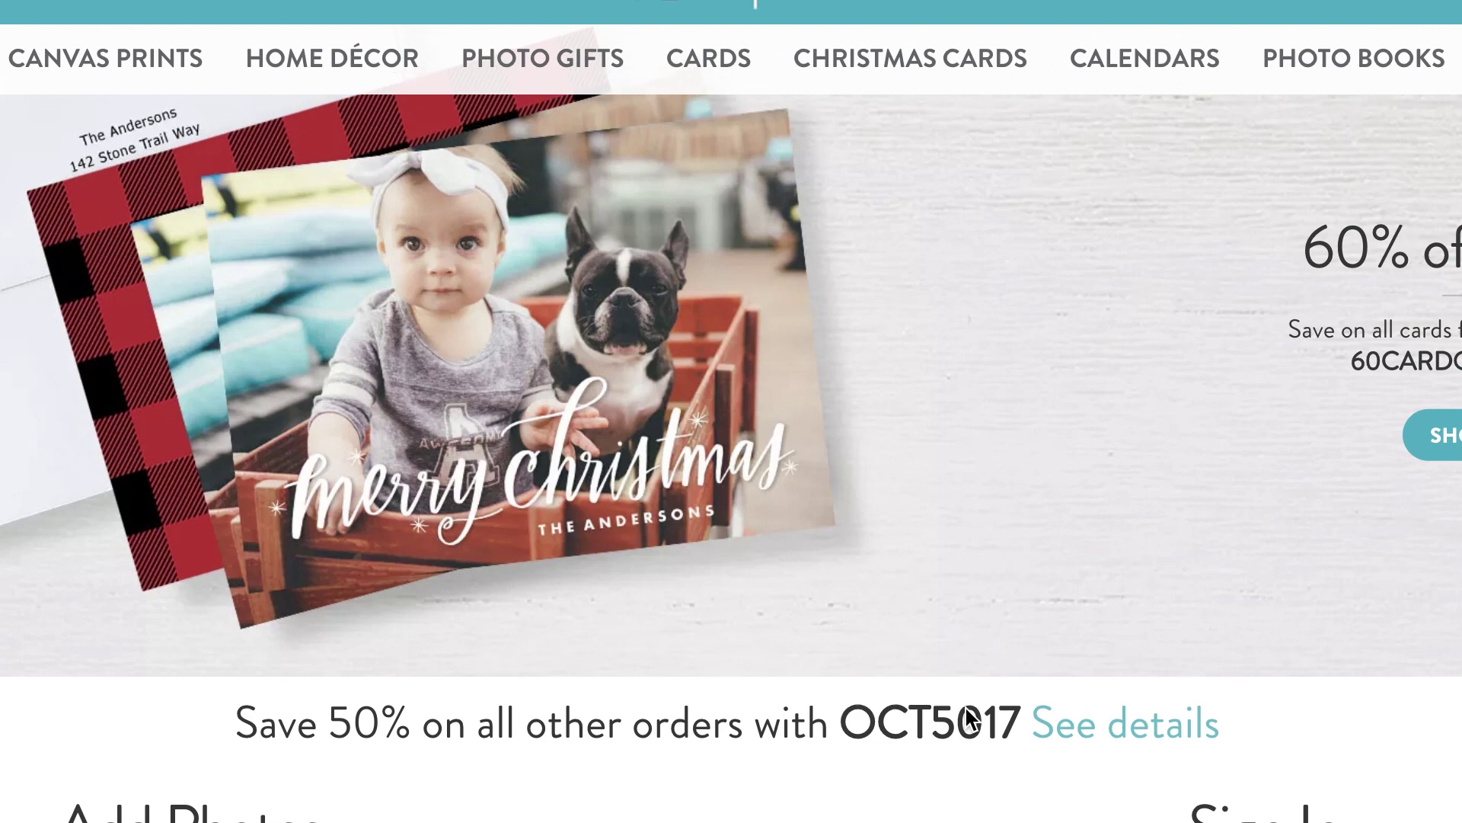
pyautogui.scroll(1, 911, 770)
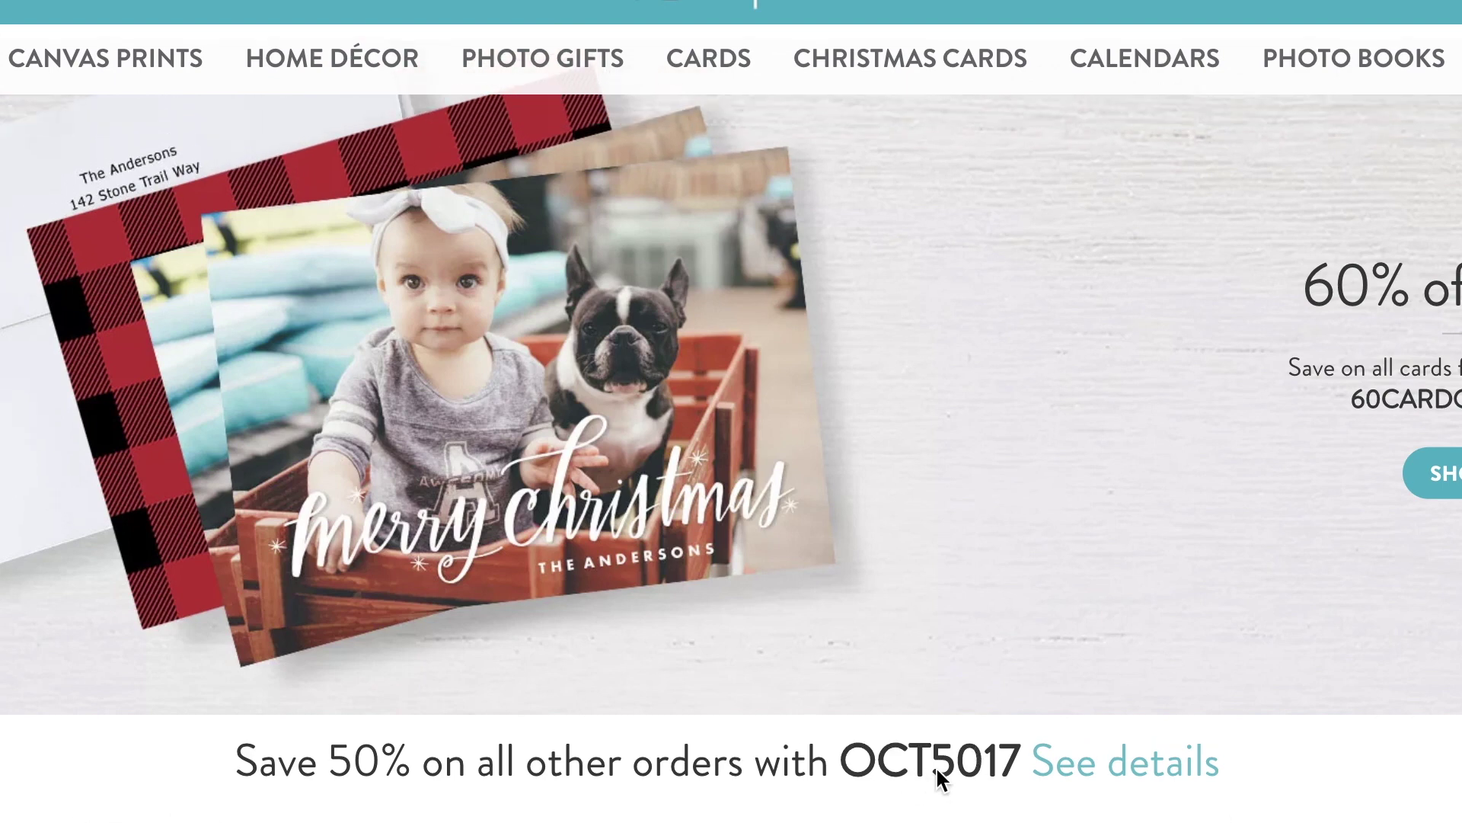
pyautogui.scroll(1, 967, 767)
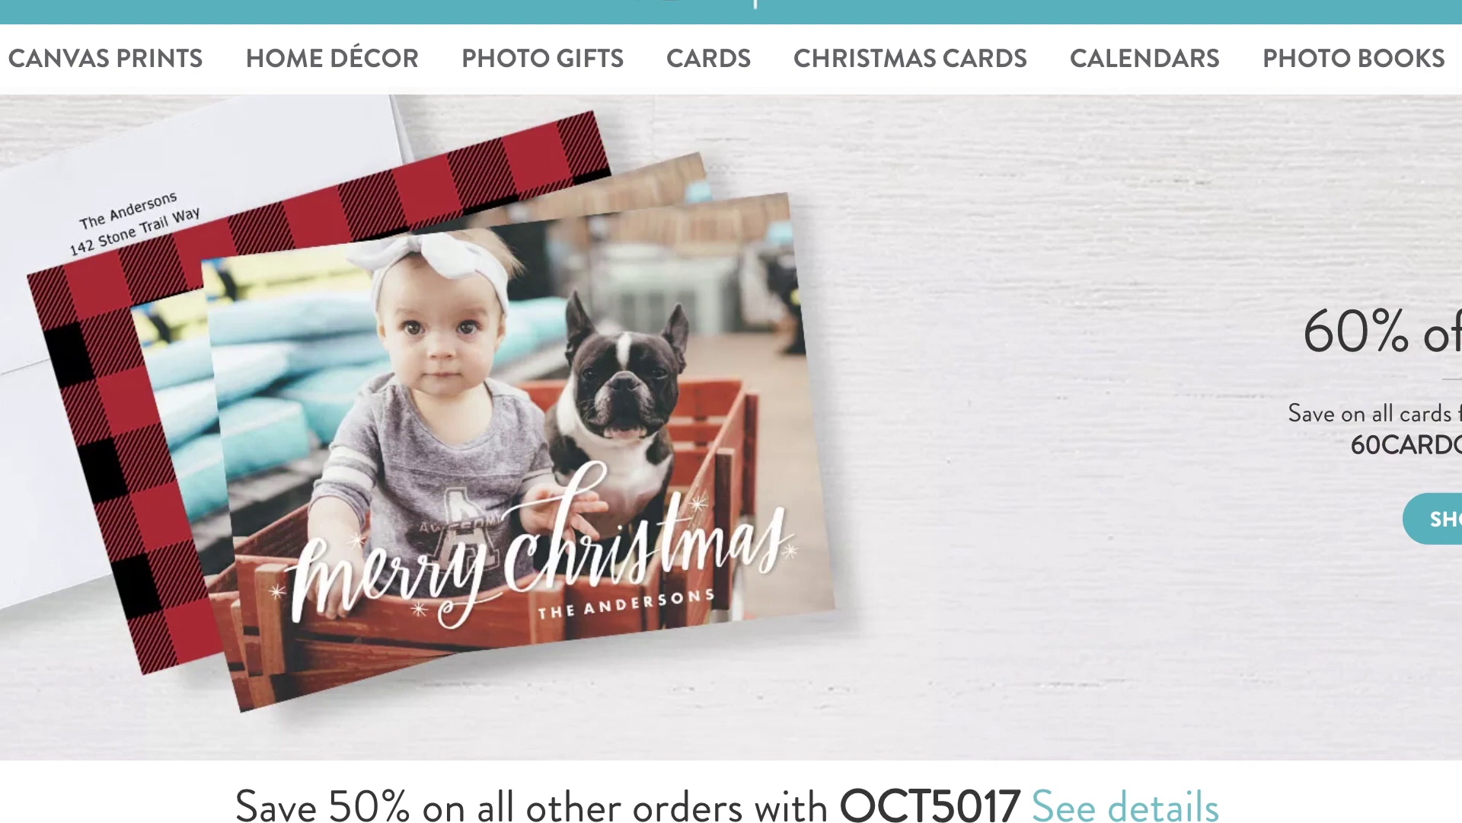
pyautogui.scroll(1, 538, 499)
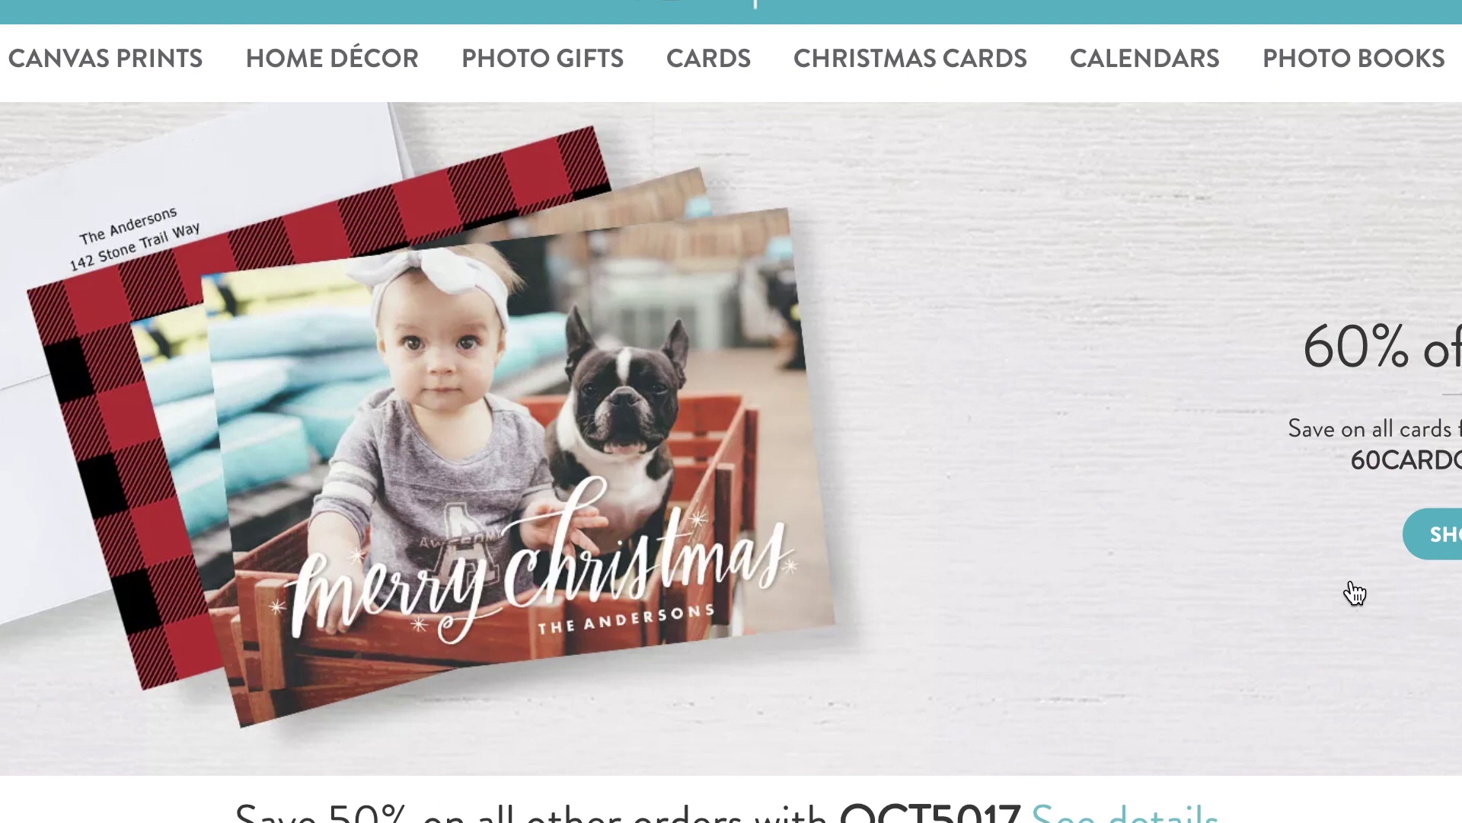
pyautogui.scroll(1, 1340, 592)
pyautogui.scroll(-5, 1045, 539)
pyautogui.scroll(1, 1013, 564)
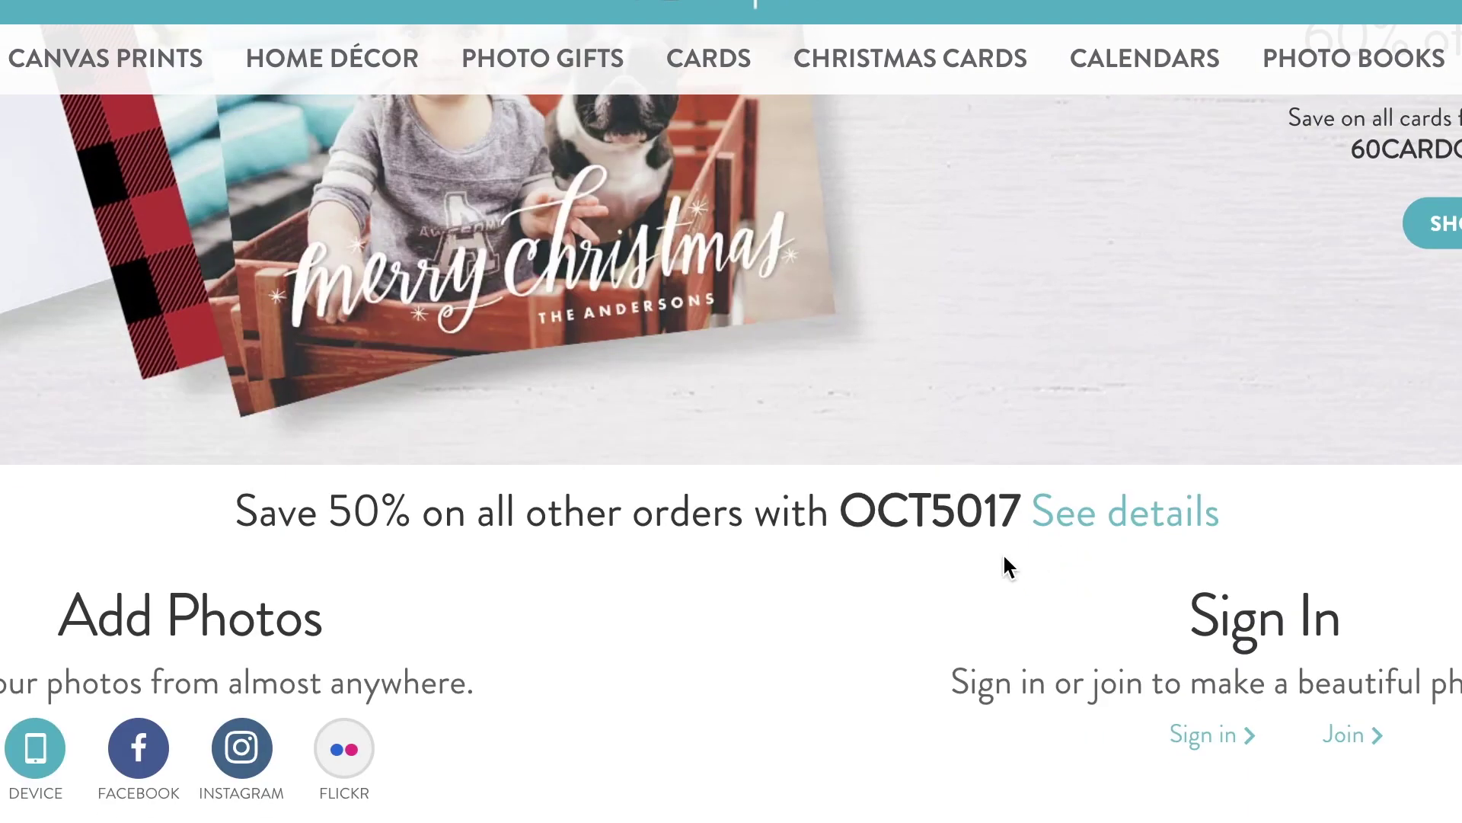
pyautogui.scroll(5, 1002, 564)
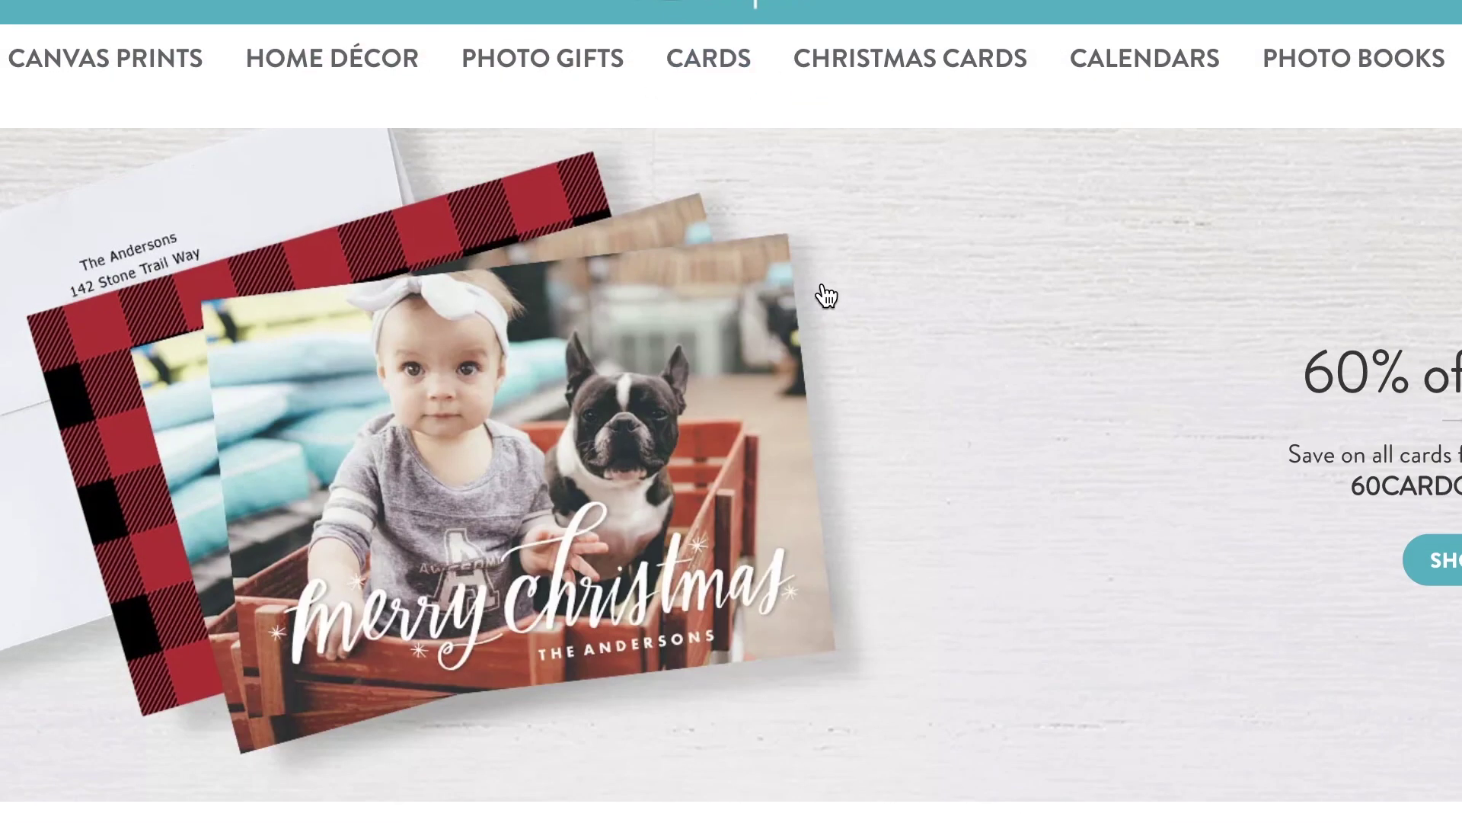